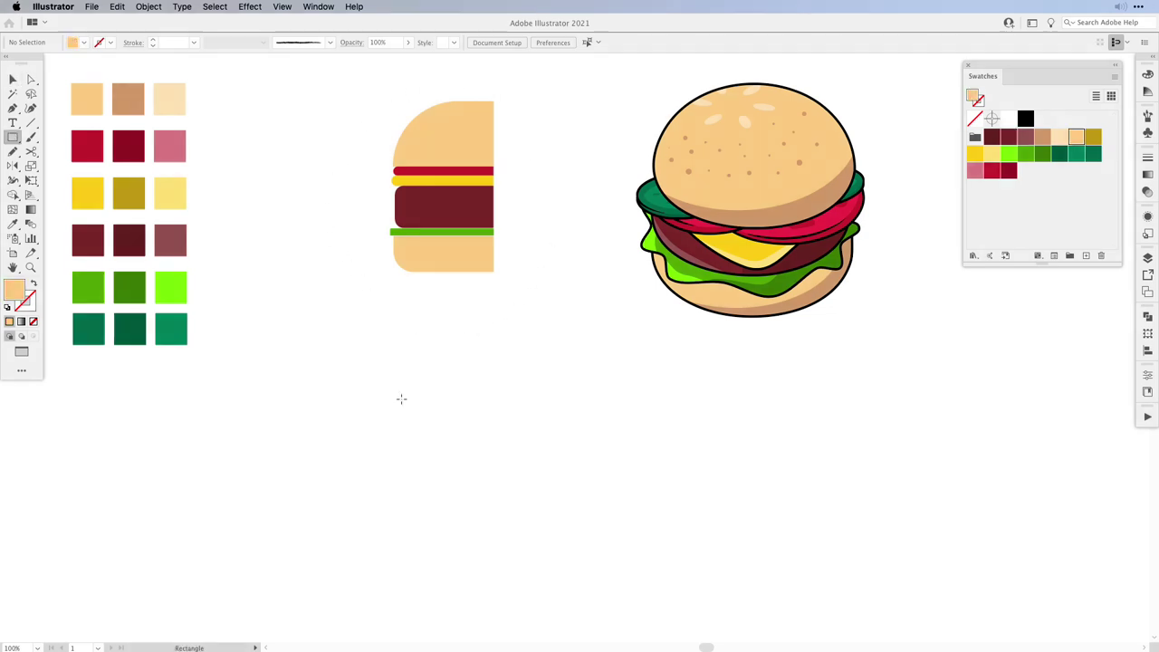
Step: Draw the tan top half-bun below the flat half-burger reference, with its upper-left corner fully rounded
{"action": "mouse_move", "coordinate": [397, 379]}
{"action": "left_mouse_down"}
{"action": "mouse_move", "coordinate": [496, 452]}
{"action": "mouse_move", "coordinate": [405, 386]}
{"action": "left_mouse_up"}
{"action": "key", "text": "s"}
{"action": "key", "text": "a"}
{"action": "left_click_drag", "start_coordinate": [406, 387], "coordinate": [497, 465]}
{"action": "left_click", "coordinate": [461, 468]}
Step: Add the red tomato, dark red patty and green lettuce rectangles beneath the half-bun, making the lettuce strip 148 by 11 px
{"action": "left_click", "coordinate": [993, 171]}
{"action": "key", "text": "m"}
{"action": "left_click", "coordinate": [1008, 137]}
{"action": "mouse_move", "coordinate": [397, 463]}
{"action": "left_mouse_down"}
{"action": "mouse_move", "coordinate": [496, 510]}
{"action": "mouse_move", "coordinate": [393, 510]}
{"action": "left_mouse_up"}
{"action": "left_click", "coordinate": [1025, 153]}
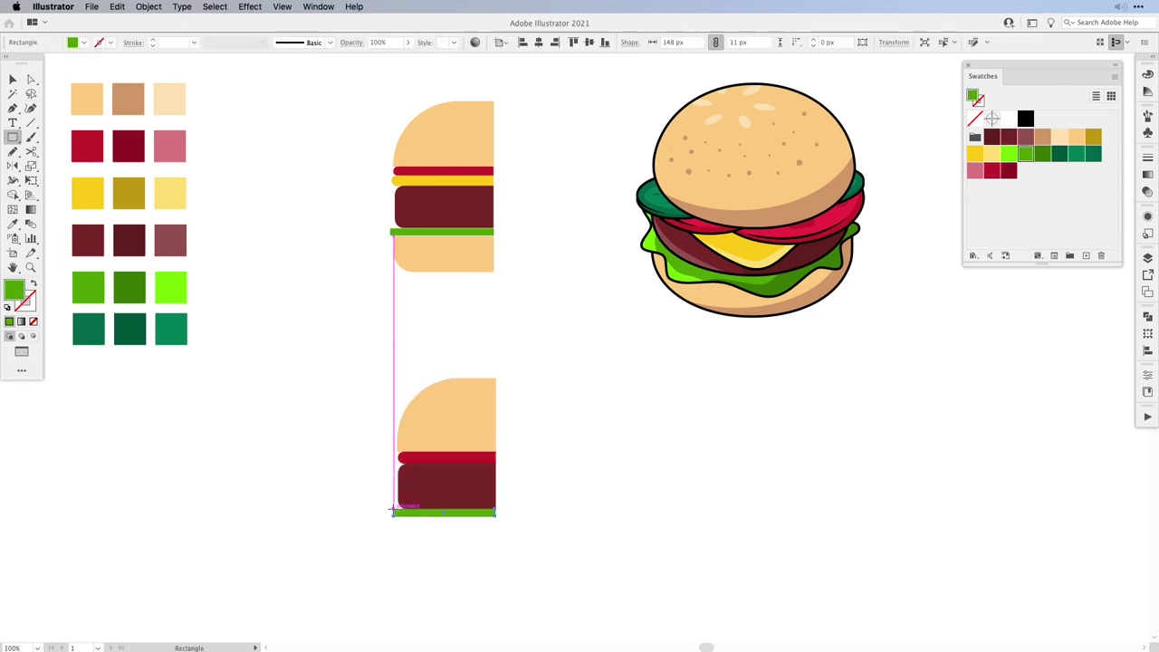
Step: Complete the half-burger profile with a tan bottom bun rounded at its lower-left corner and a yellow cheese layer
{"action": "key", "text": "a"}
{"action": "key", "text": "super+shift+a"}
{"action": "left_click", "coordinate": [1076, 137]}
{"action": "key", "text": "m"}
{"action": "mouse_move", "coordinate": [495, 519]}
{"action": "left_mouse_down"}
{"action": "mouse_move", "coordinate": [398, 554]}
{"action": "mouse_move", "coordinate": [414, 537]}
{"action": "left_mouse_up"}
{"action": "key", "text": "a"}
{"action": "left_click", "coordinate": [399, 555]}
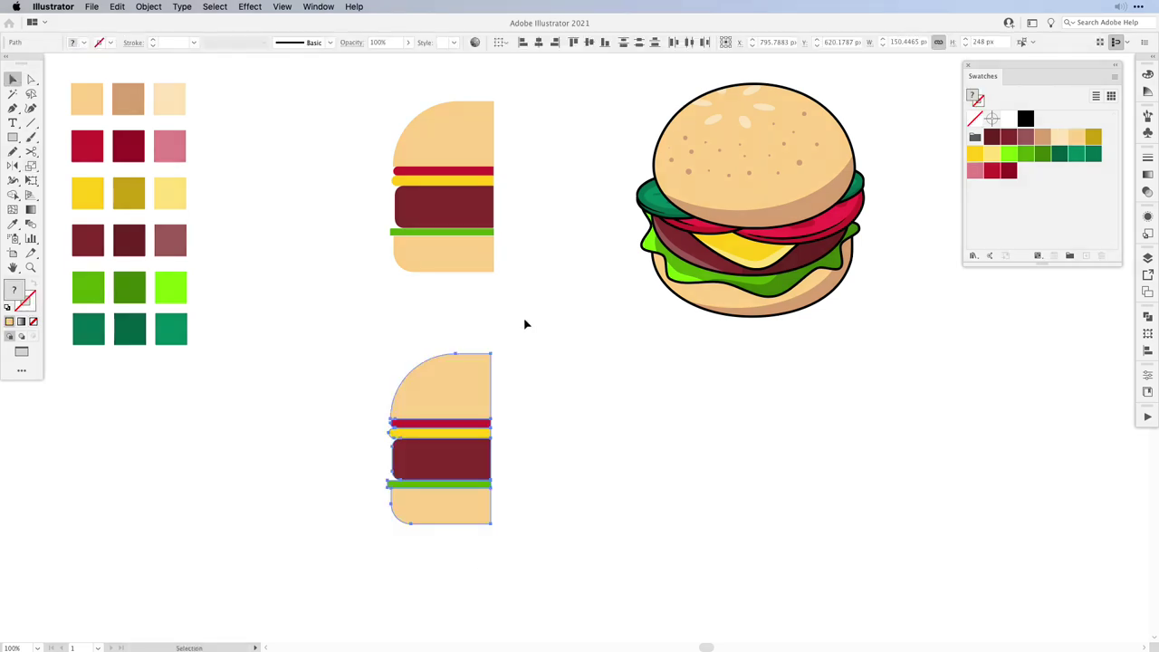
Step: Group all the shapes of the new half-burger profile
{"action": "left_click_drag", "start_coordinate": [526, 323], "coordinate": [360, 548]}
{"action": "left_click", "coordinate": [152, 6]}
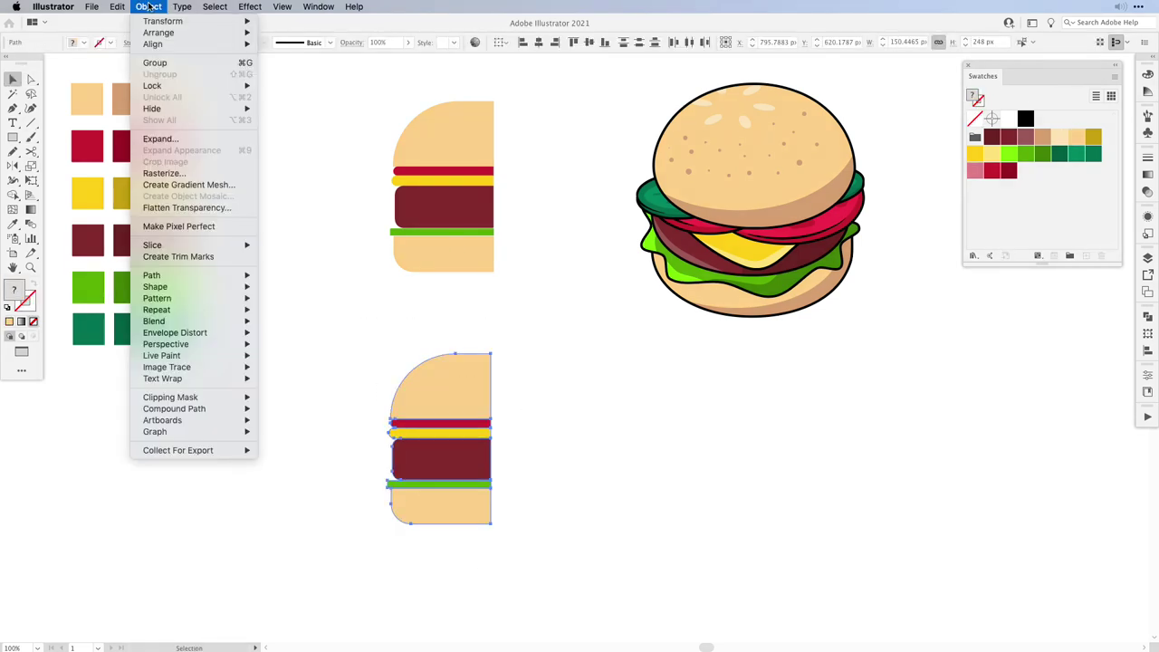
{"action": "left_click", "coordinate": [157, 62]}
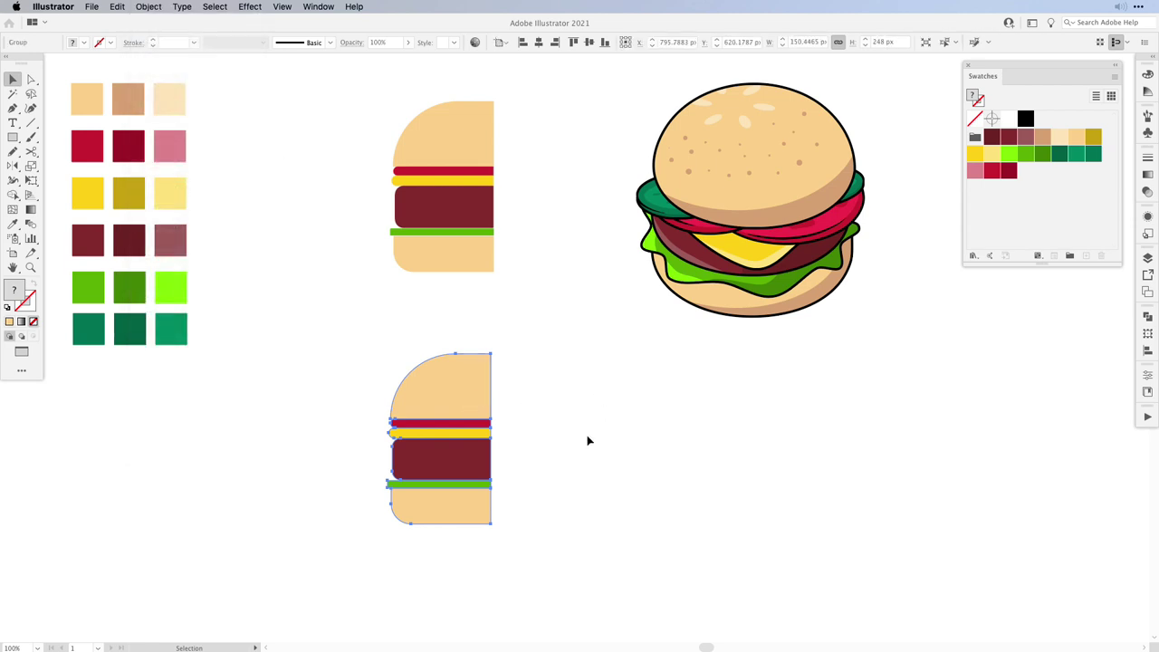
Step: Apply a 3D Revolve effect to the grouped profile, revolving it from the right edge
{"action": "left_click", "coordinate": [248, 8]}
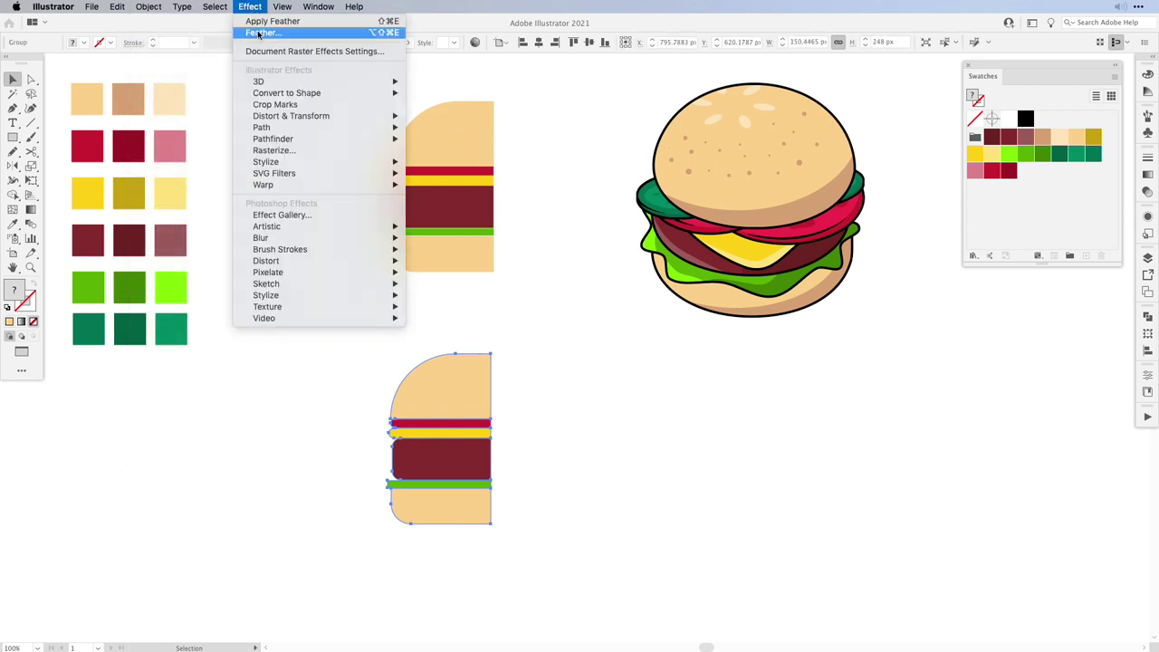
{"action": "mouse_move", "coordinate": [269, 83]}
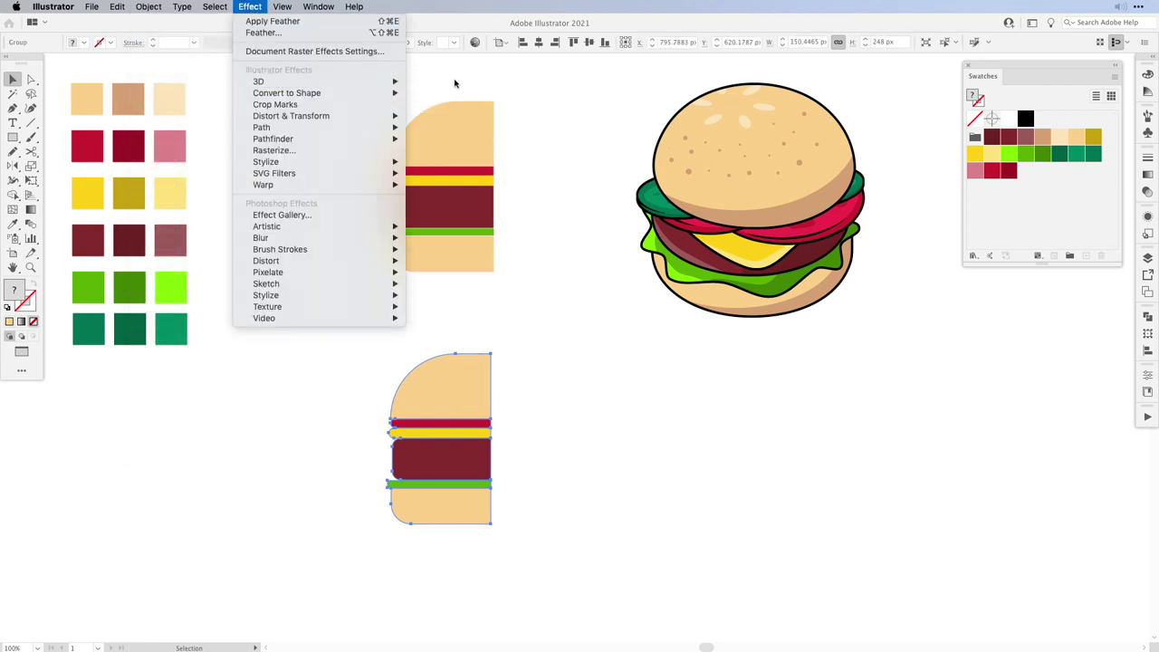
{"action": "left_click", "coordinate": [435, 93]}
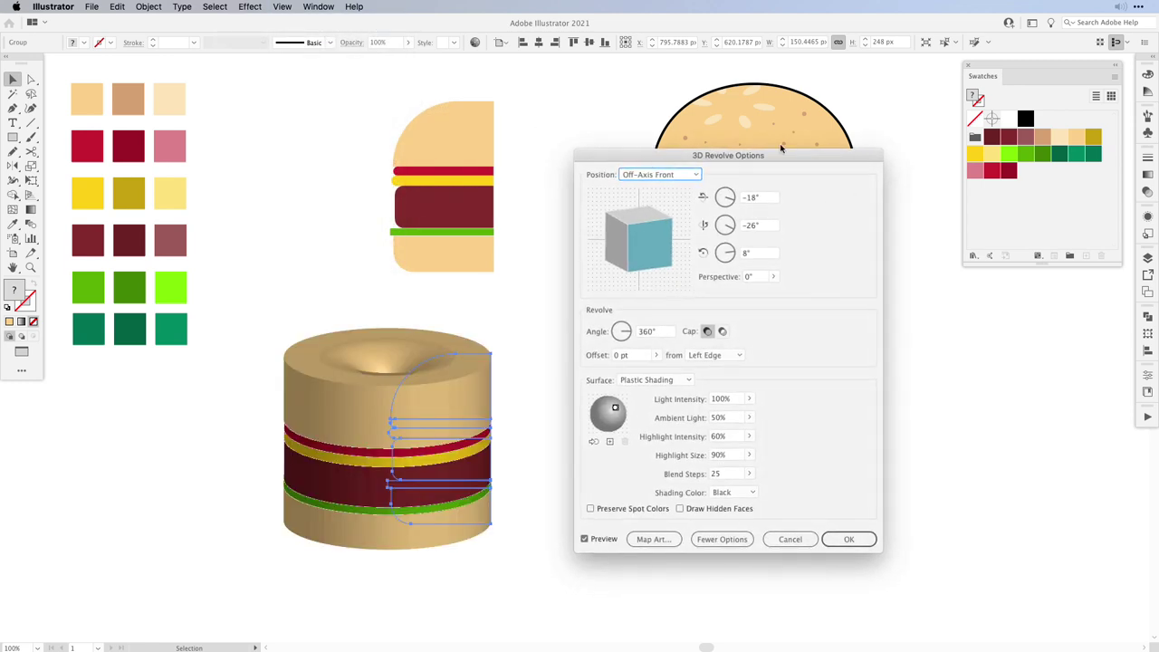
{"action": "left_click", "coordinate": [724, 355]}
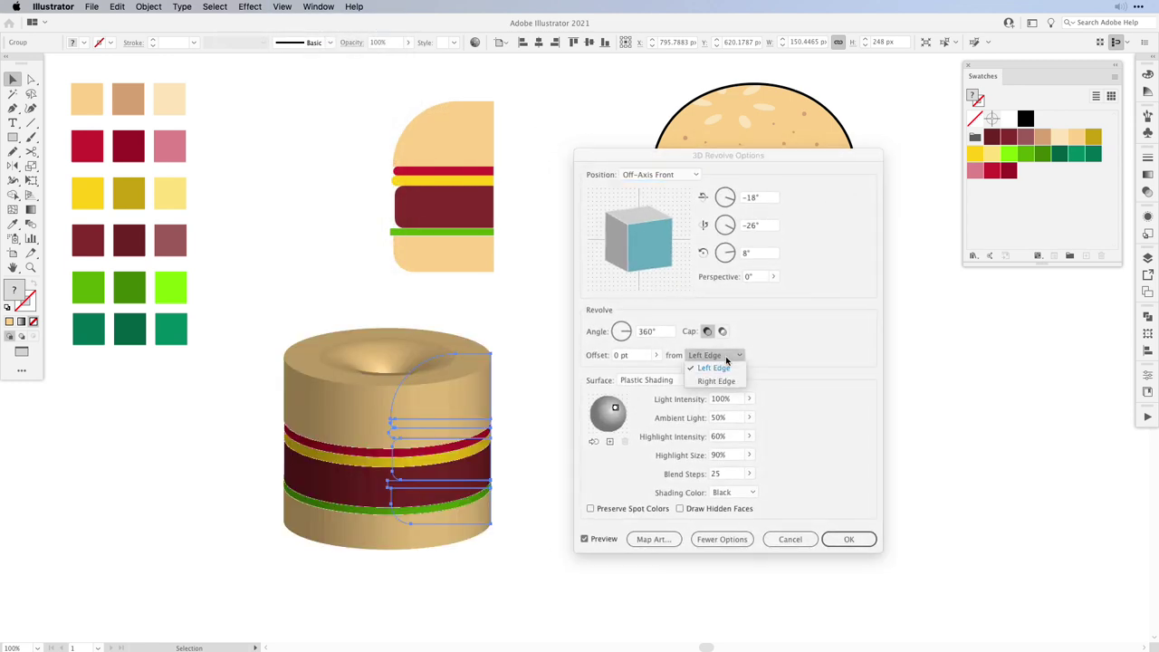
{"action": "left_click", "coordinate": [714, 381]}
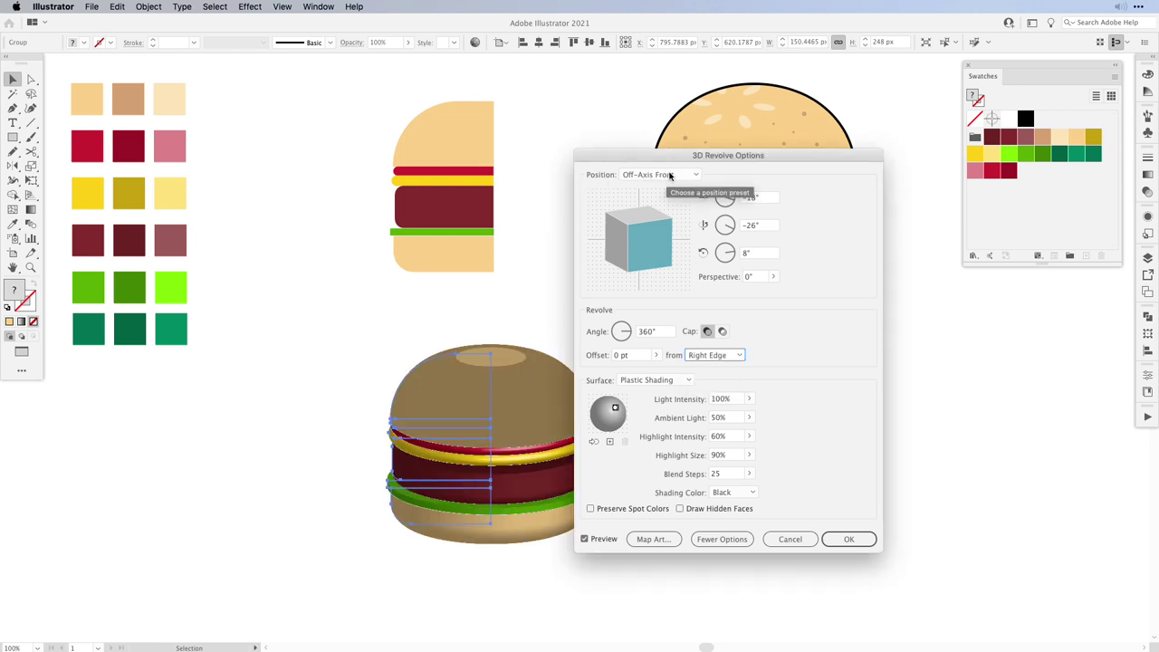
Step: Set the revolve position to Isometric Right and its surface to No Shading, and apply the effect
{"action": "left_click", "coordinate": [671, 175]}
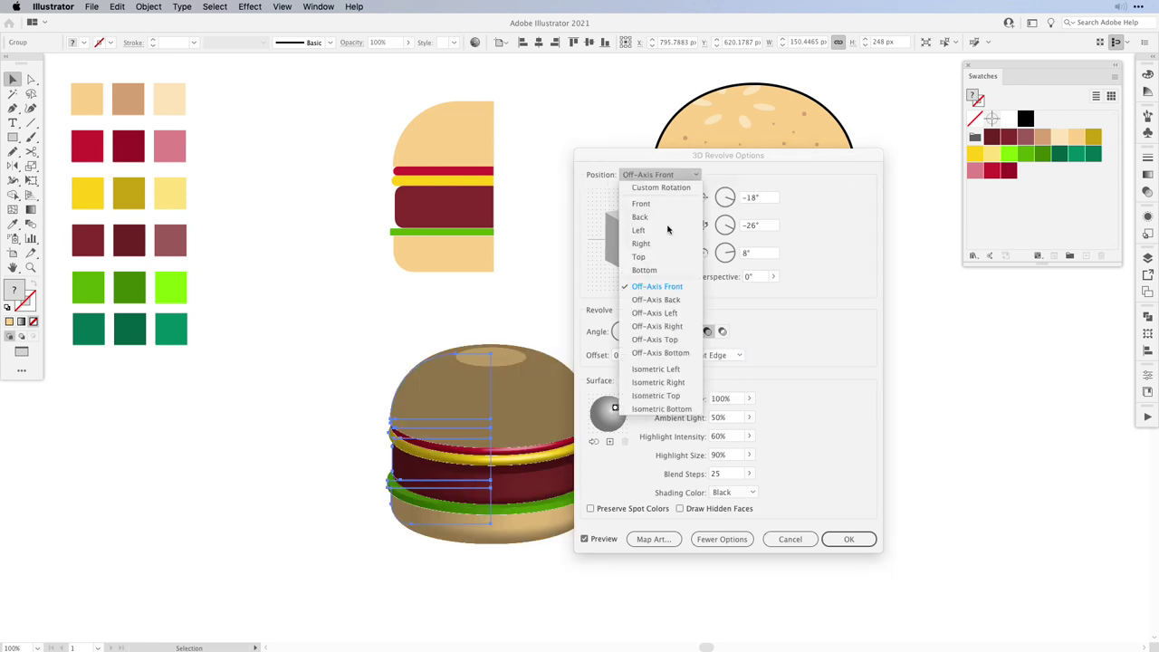
{"action": "left_click", "coordinate": [675, 384]}
{"action": "left_click_drag", "start_coordinate": [735, 155], "coordinate": [840, 116]}
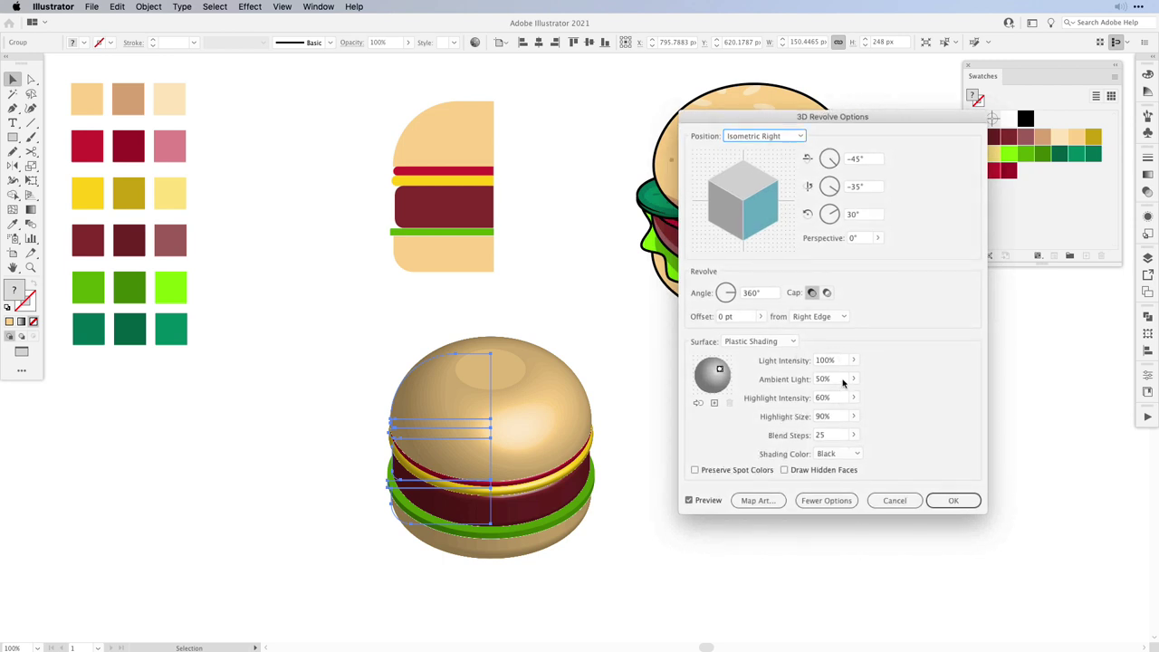
{"action": "left_click", "coordinate": [767, 343]}
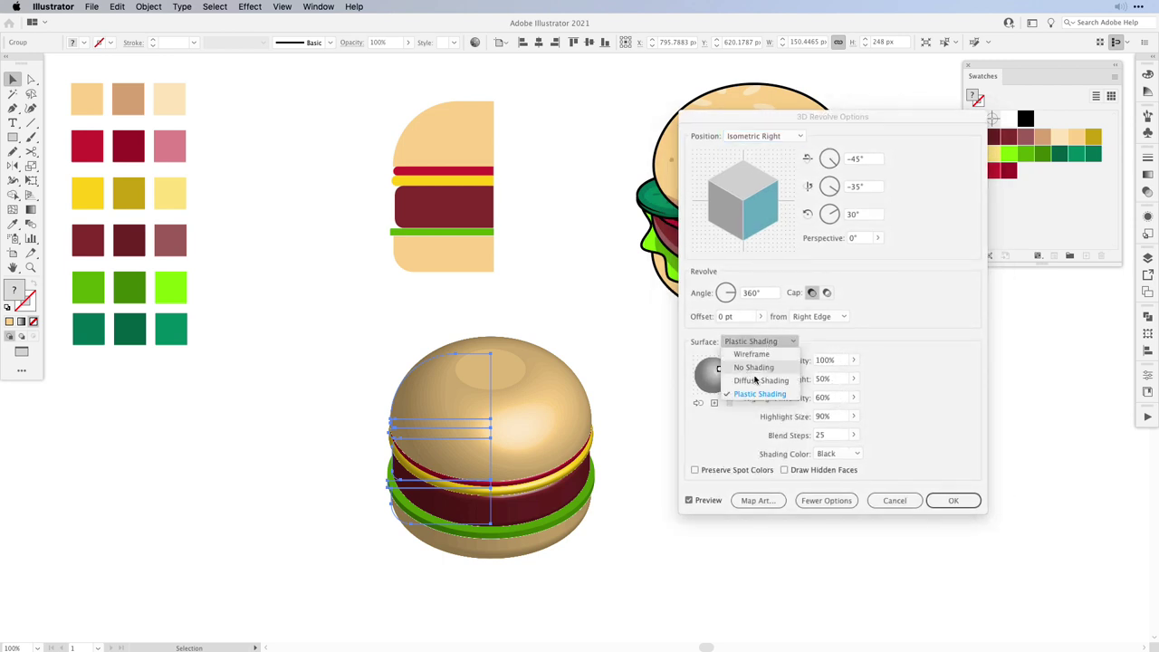
{"action": "left_click", "coordinate": [756, 368]}
{"action": "left_click", "coordinate": [955, 404]}
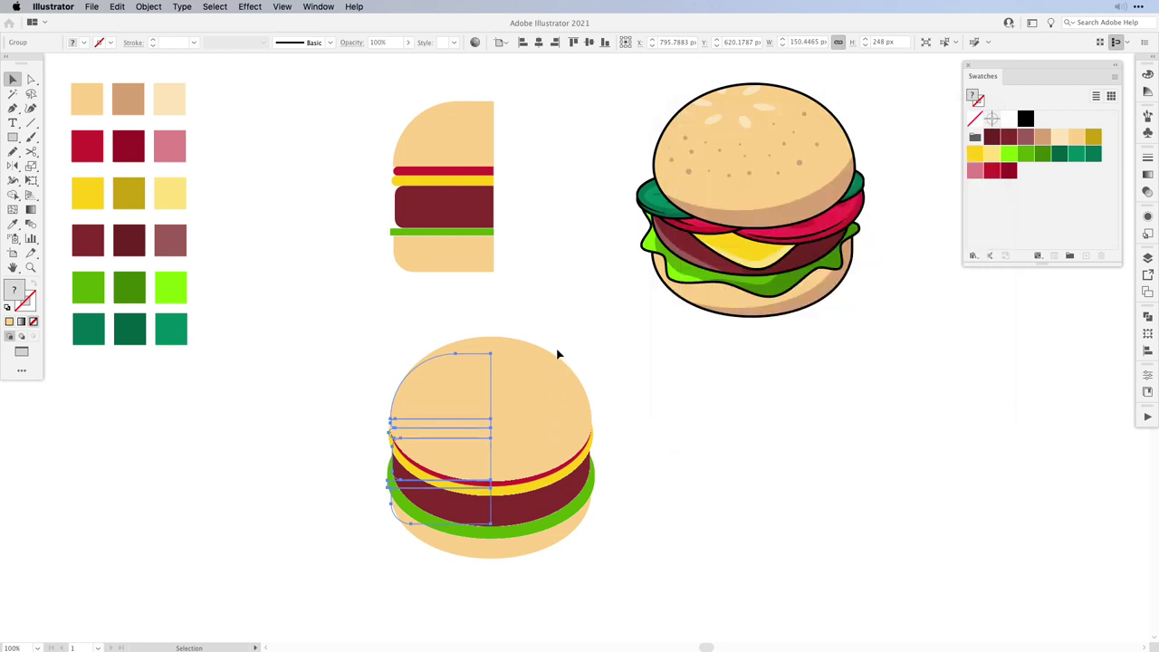
Step: Expand the appearance of the revolved burger and ungroup the resulting shapes
{"action": "left_click", "coordinate": [148, 7]}
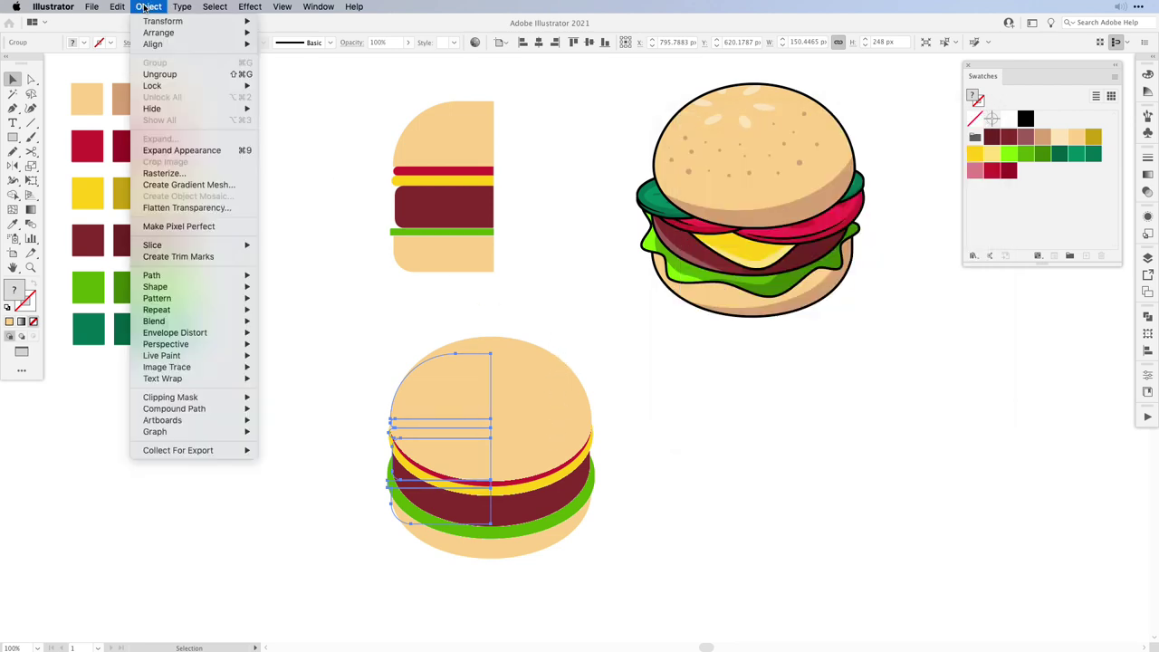
{"action": "left_click", "coordinate": [150, 151]}
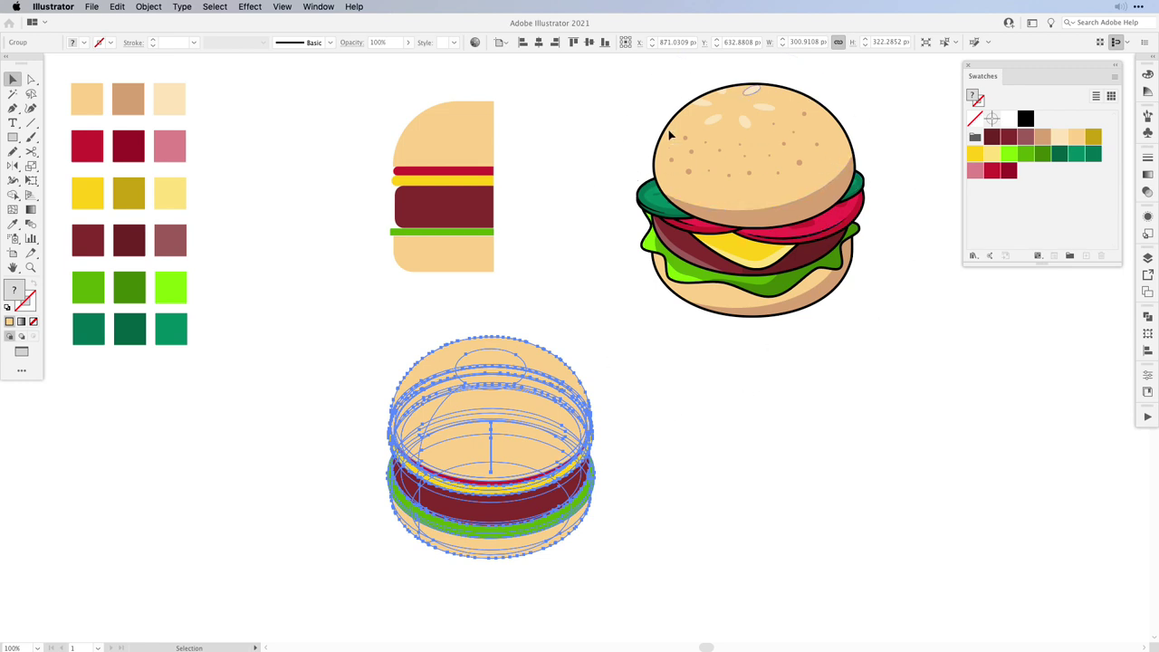
{"action": "left_click", "coordinate": [149, 7]}
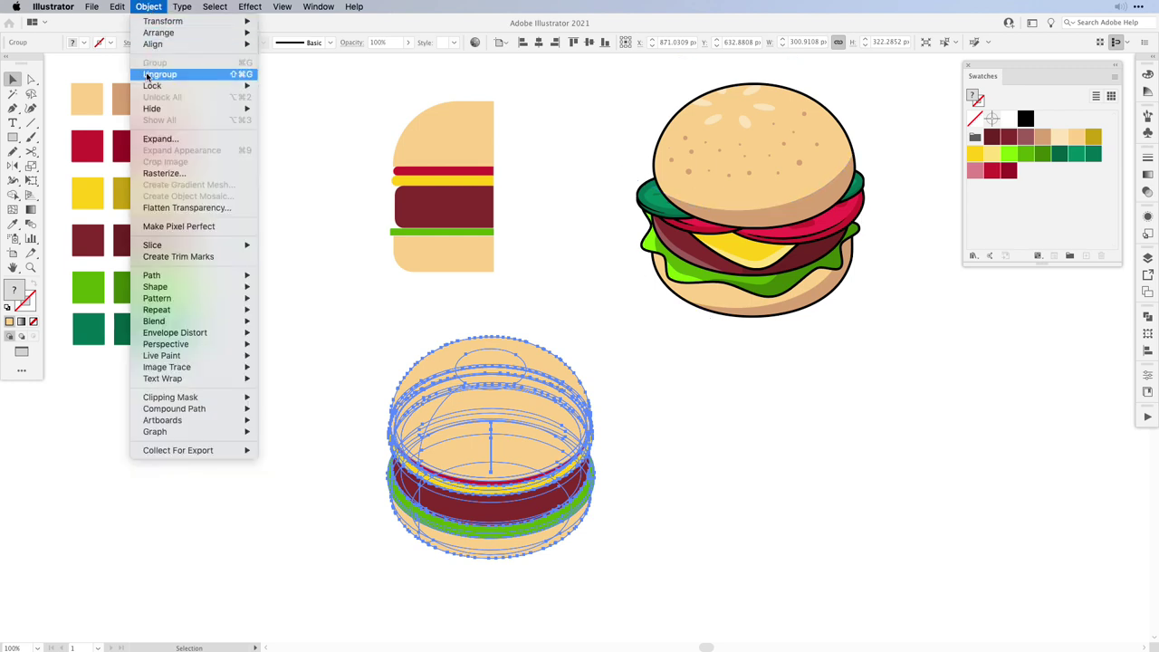
{"action": "left_click", "coordinate": [163, 72]}
{"action": "left_click", "coordinate": [305, 443]}
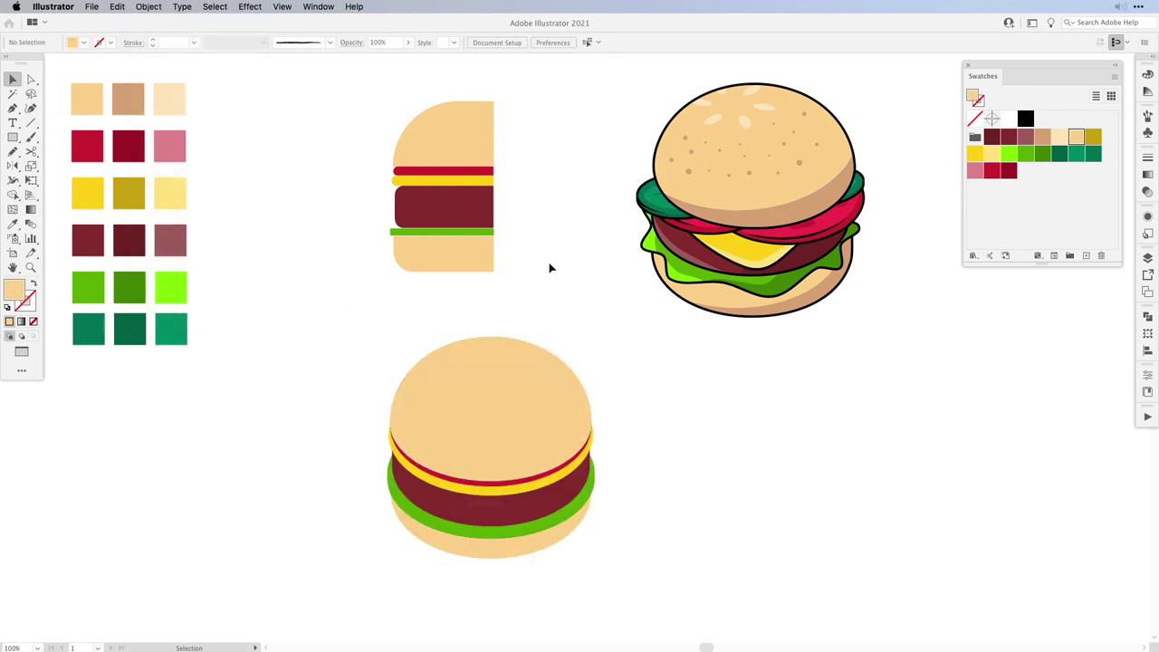
Step: Unite the top bun's pieces into a single shape with Pathfinder
{"action": "left_click", "coordinate": [498, 403]}
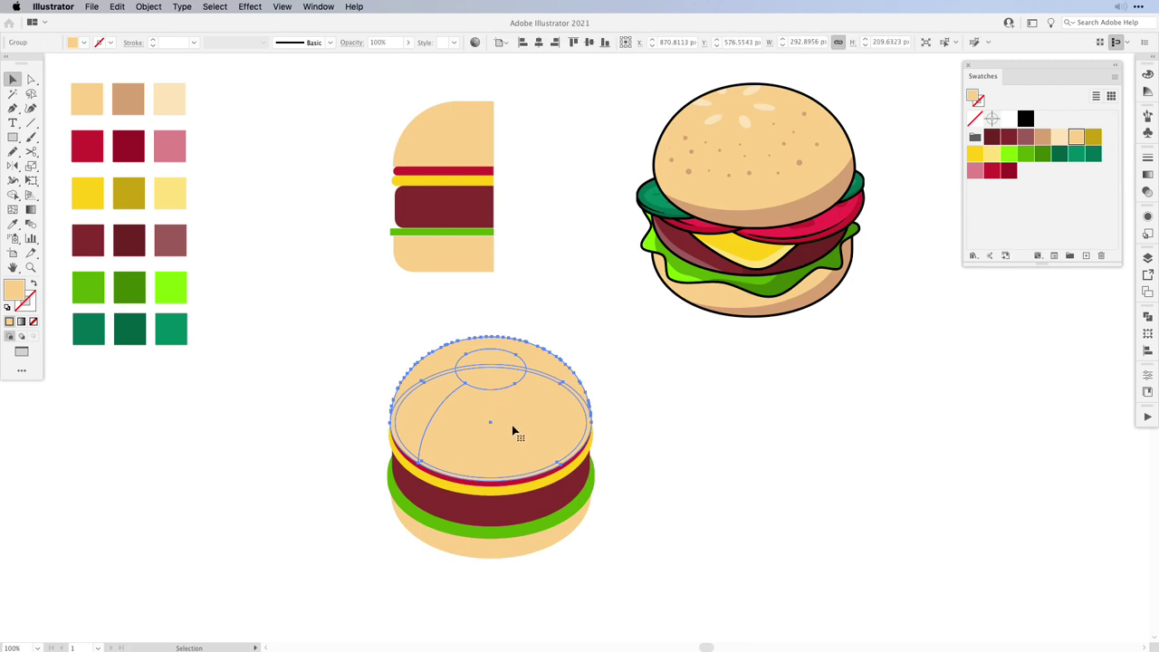
{"action": "left_click", "coordinate": [1147, 316]}
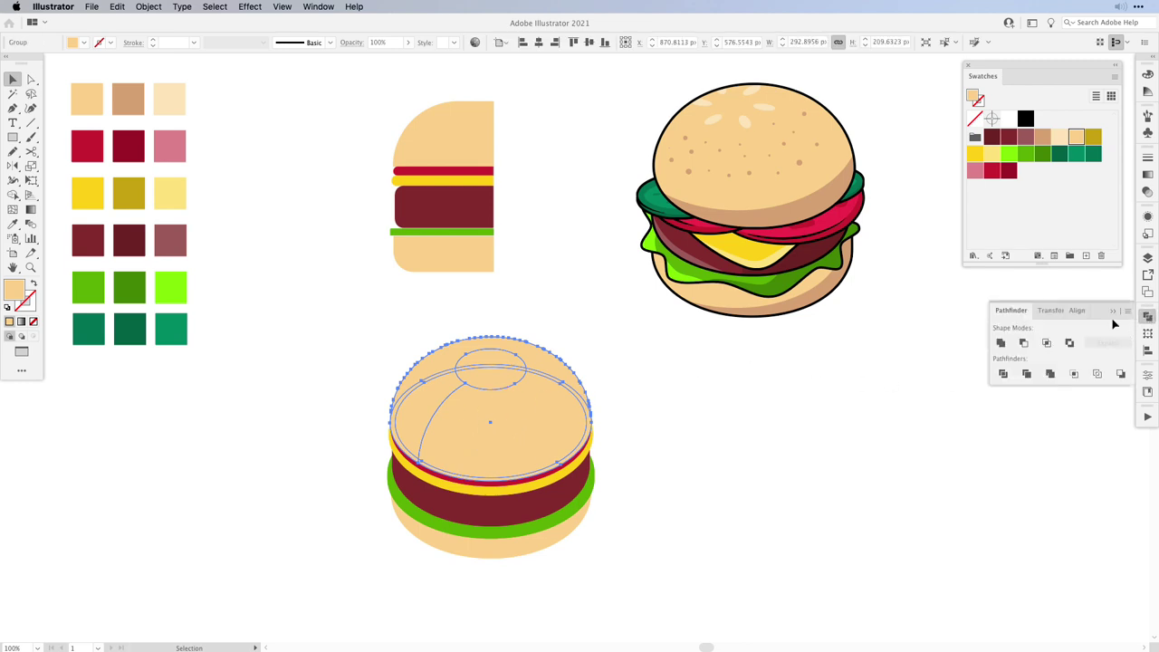
{"action": "left_click_drag", "start_coordinate": [1011, 311], "coordinate": [687, 376]}
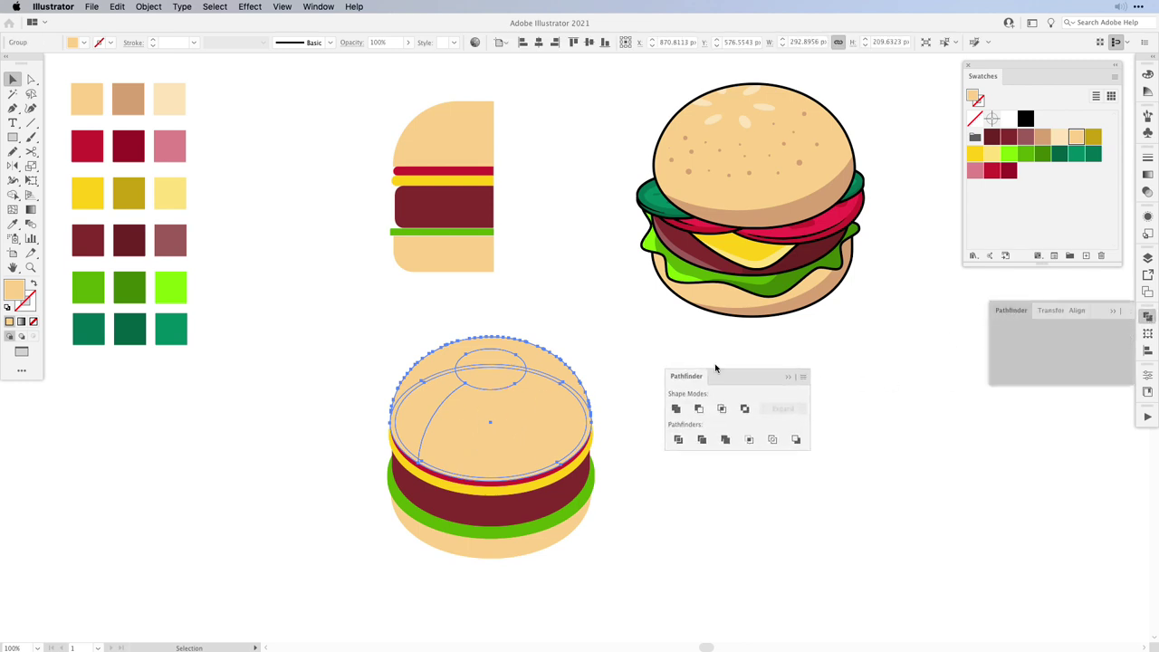
{"action": "left_click", "coordinate": [676, 411]}
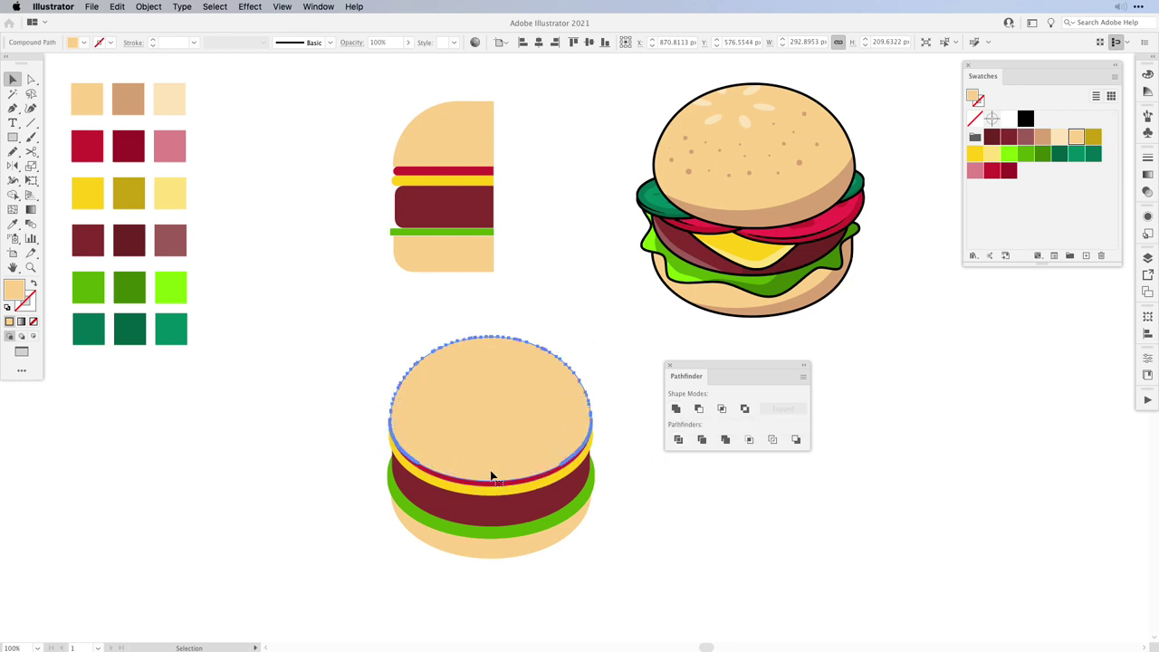
Step: Simplify the united top bun's path and move the bun off the burger to the empty area on its left
{"action": "left_click", "coordinate": [148, 7]}
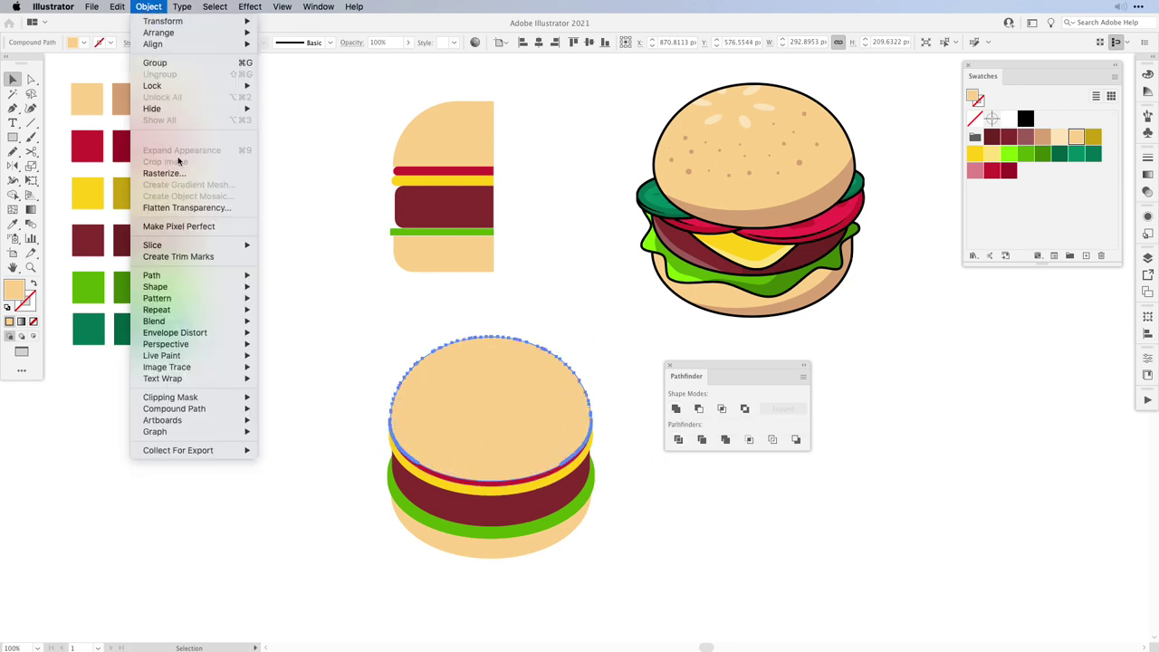
{"action": "mouse_move", "coordinate": [190, 276]}
{"action": "left_click", "coordinate": [288, 346]}
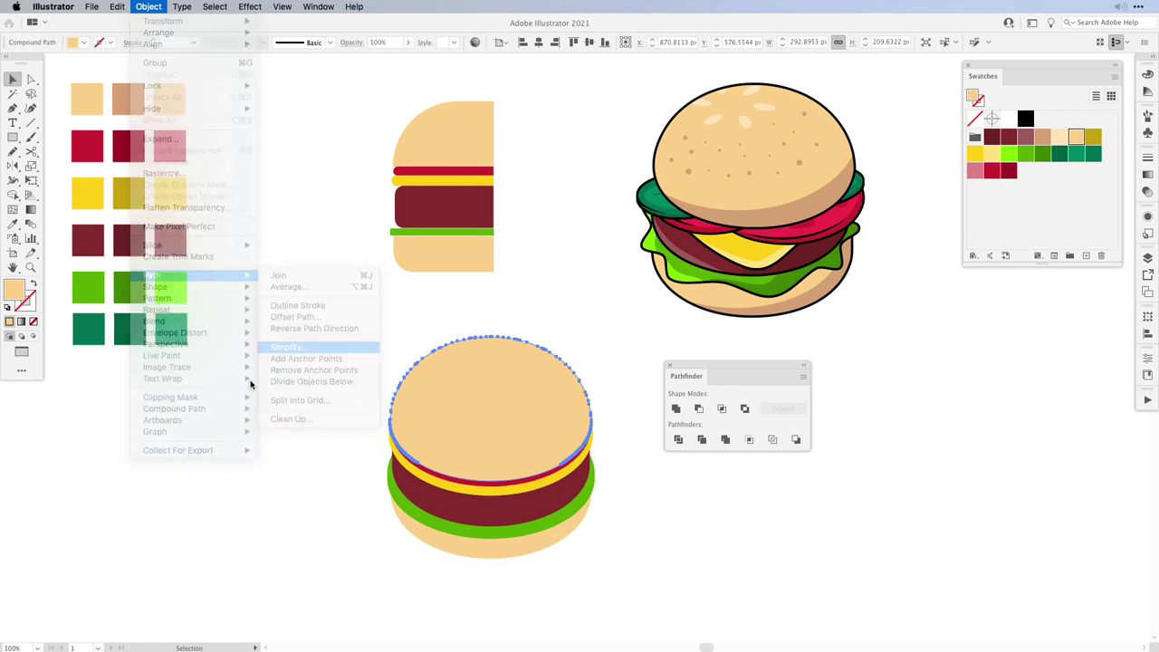
{"action": "left_click_drag", "start_coordinate": [540, 412], "coordinate": [268, 457]}
{"action": "left_click", "coordinate": [314, 564]}
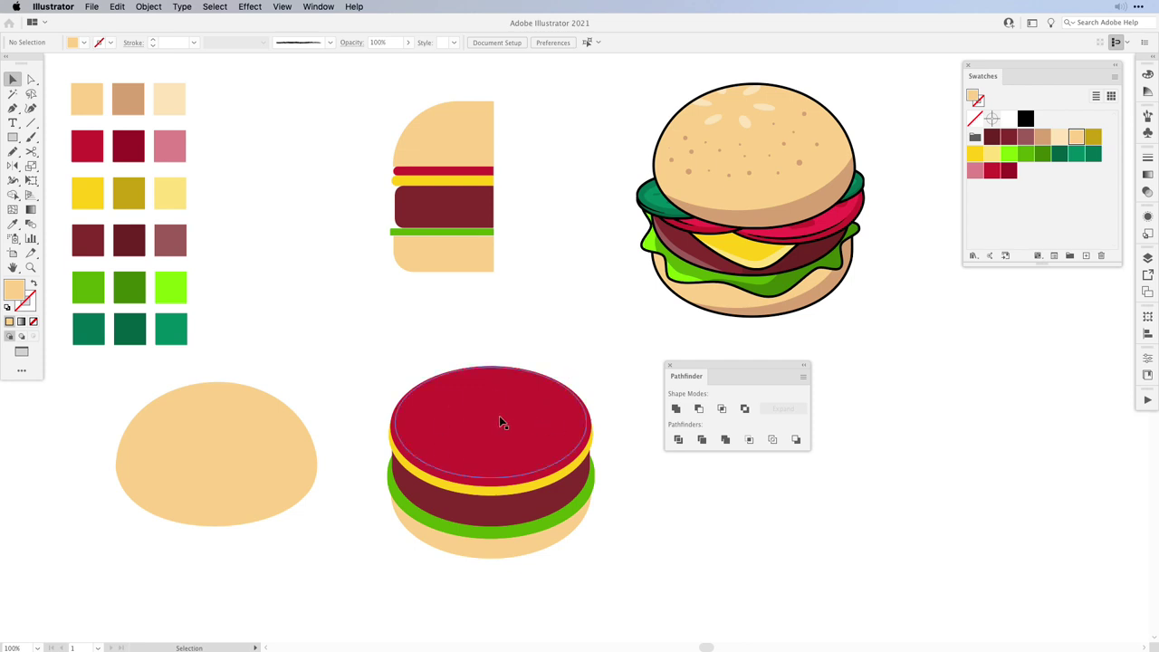
Step: Isolate the group that contains the red tomato and yellow cheese layers
{"action": "left_click", "coordinate": [482, 496]}
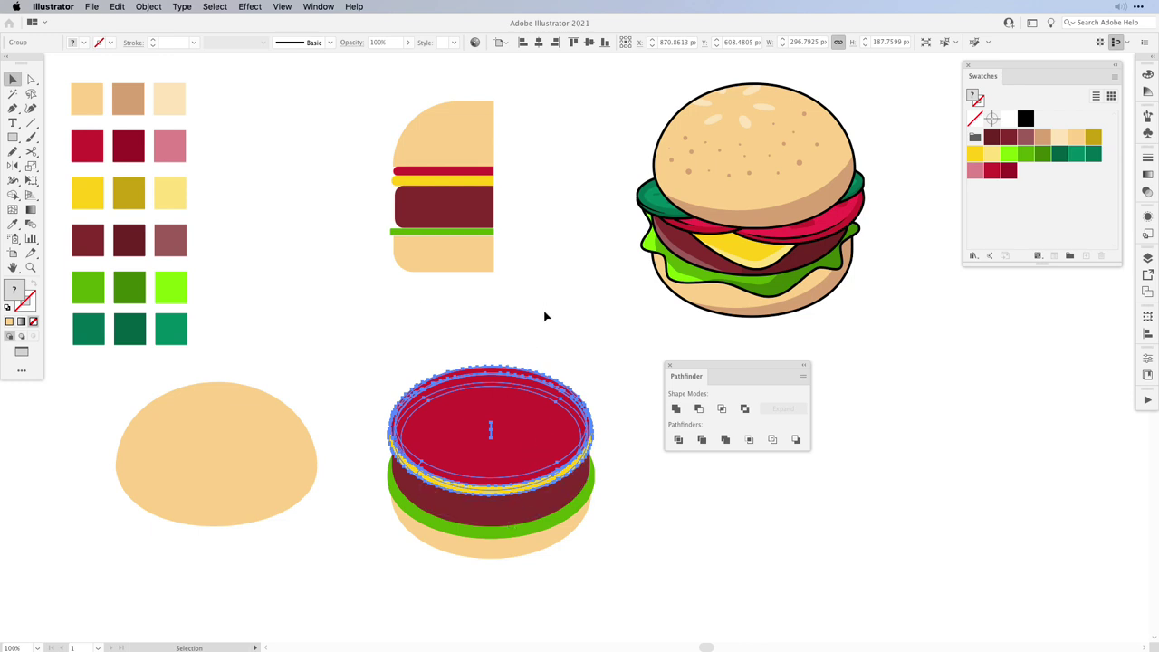
{"action": "left_click", "coordinate": [610, 356]}
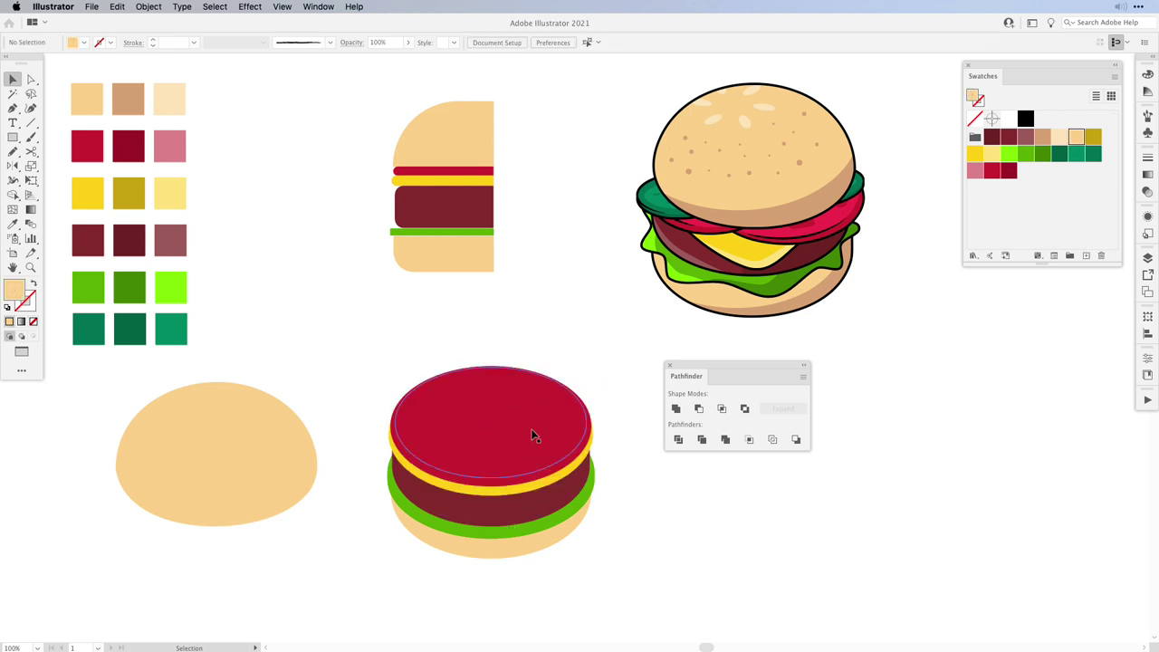
{"action": "left_click", "coordinate": [460, 406]}
{"action": "right_click", "coordinate": [471, 402]}
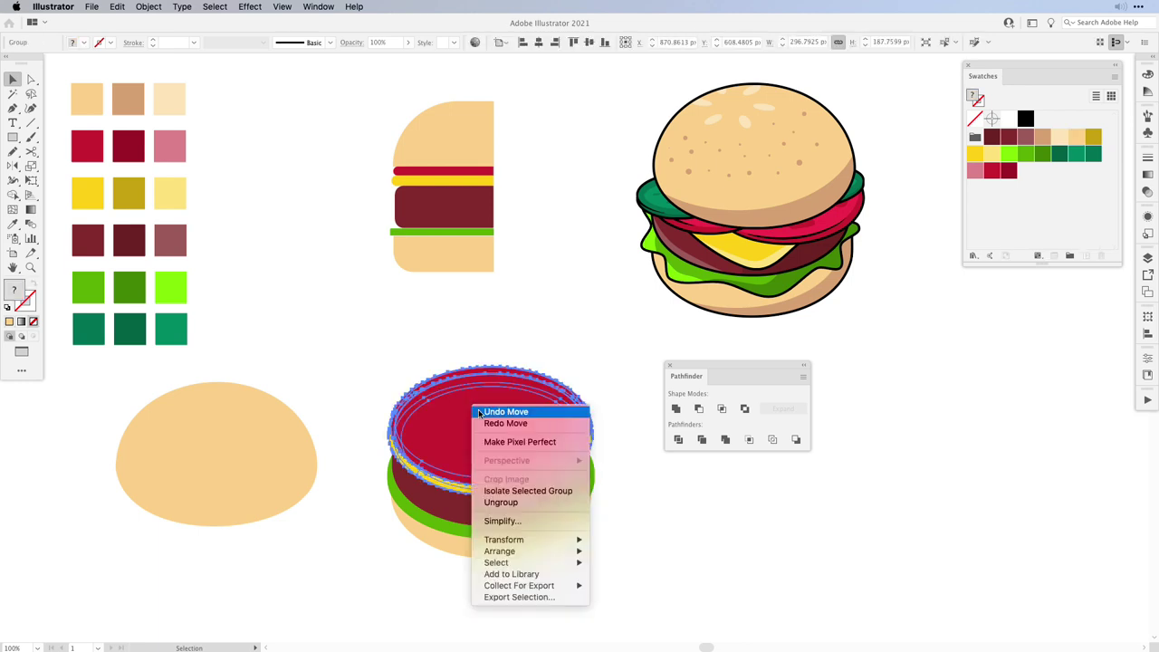
{"action": "left_click", "coordinate": [508, 488]}
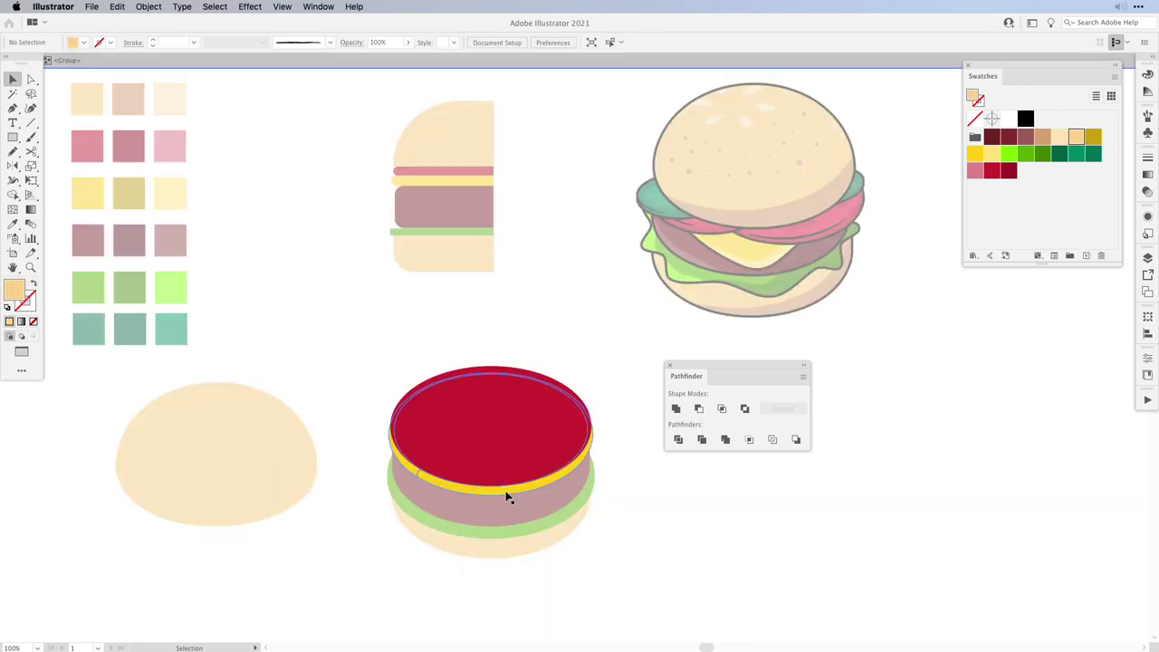
Step: Select all the red tomato pieces with the Magic Wand and unite them into one shape
{"action": "left_click", "coordinate": [442, 408]}
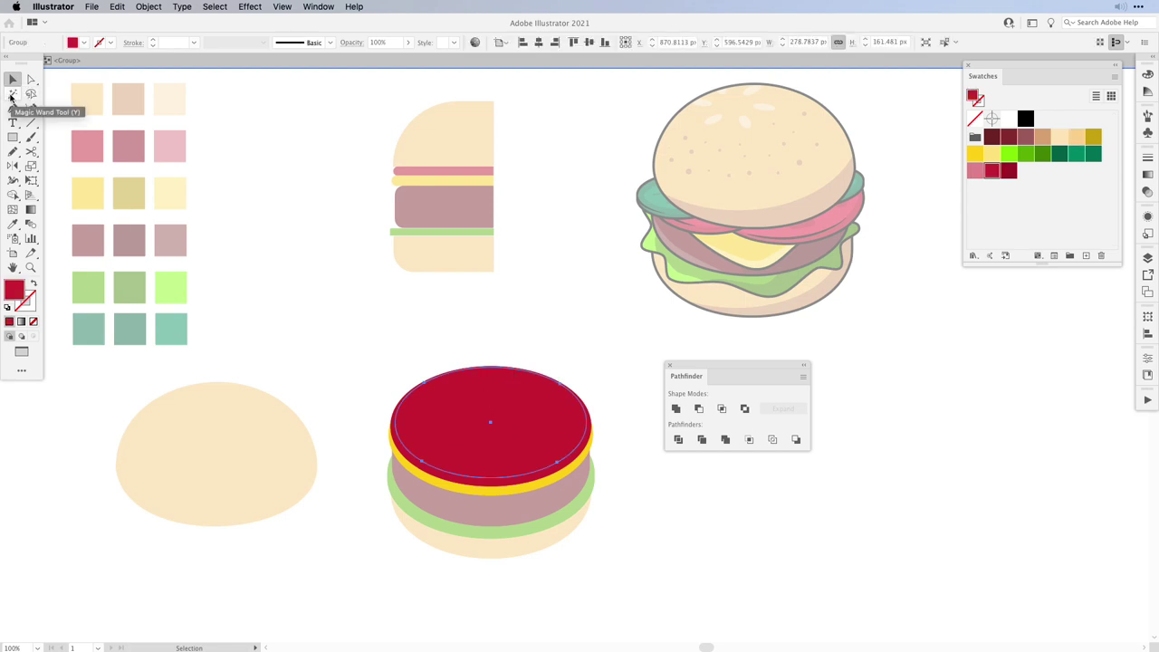
{"action": "left_click", "coordinate": [12, 97]}
{"action": "left_click", "coordinate": [441, 418]}
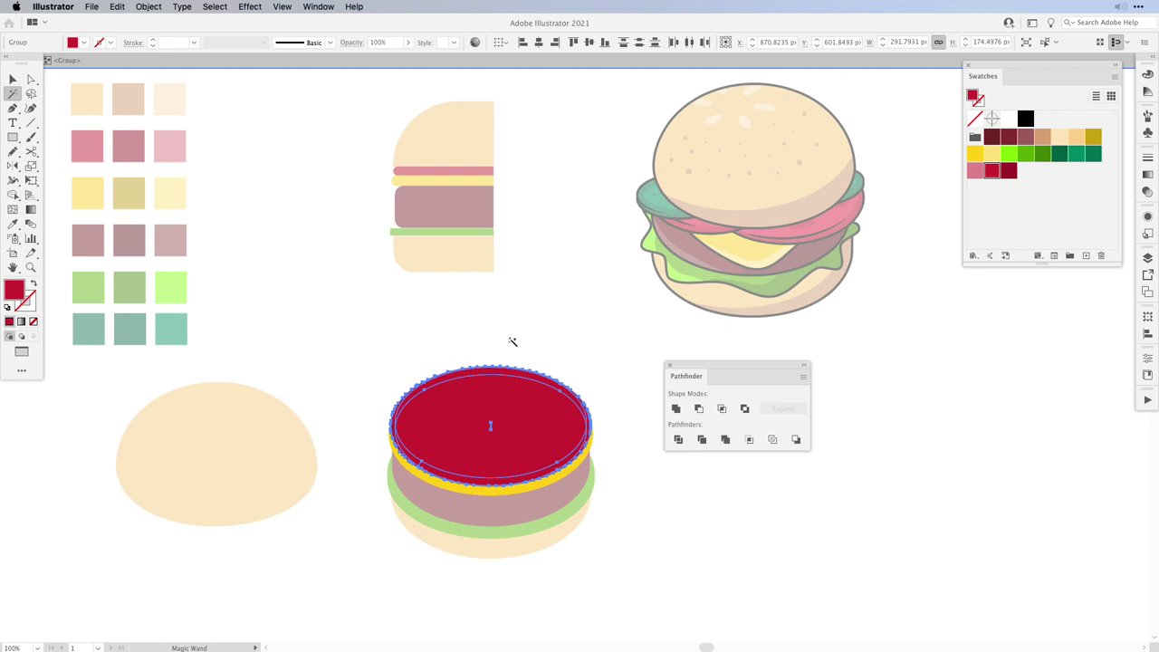
{"action": "left_click", "coordinate": [676, 408]}
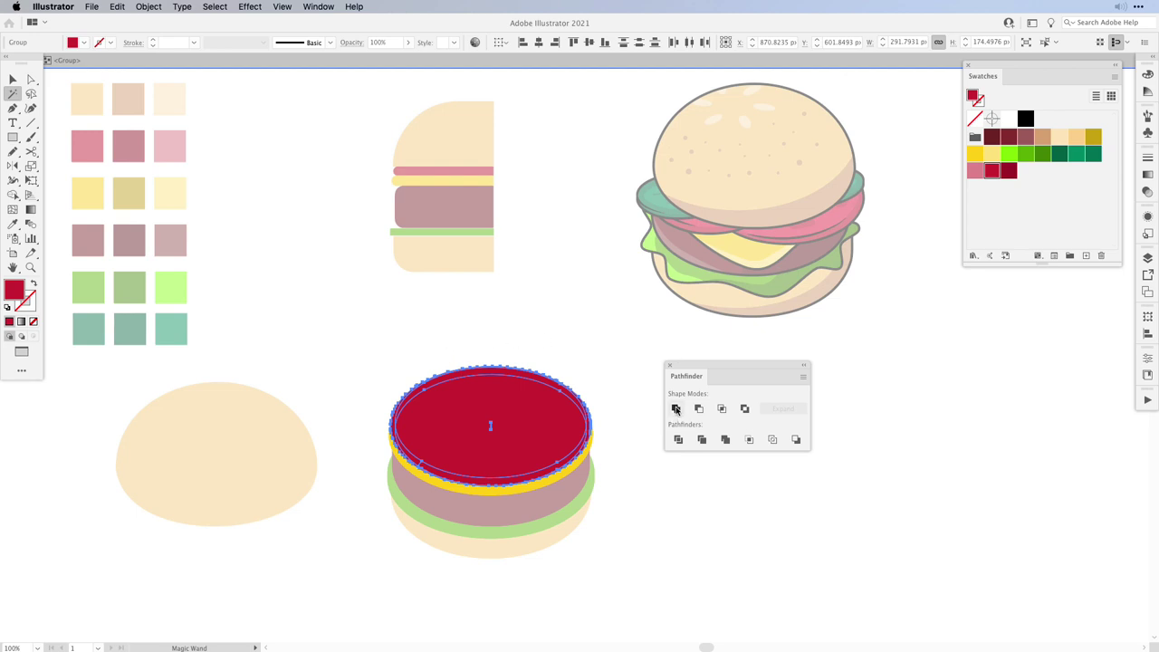
Step: Simplify the united red tomato's path and deselect it
{"action": "left_click", "coordinate": [149, 8]}
{"action": "mouse_move", "coordinate": [207, 275]}
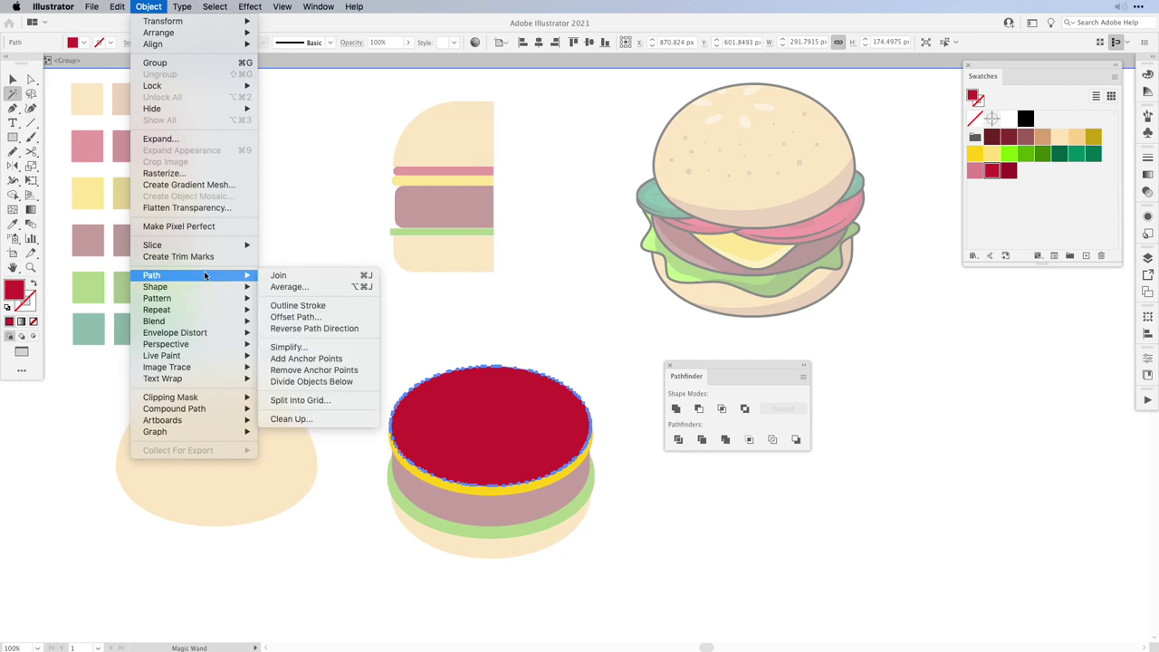
{"action": "left_click", "coordinate": [294, 349]}
{"action": "key", "text": "v"}
{"action": "left_click", "coordinate": [575, 270]}
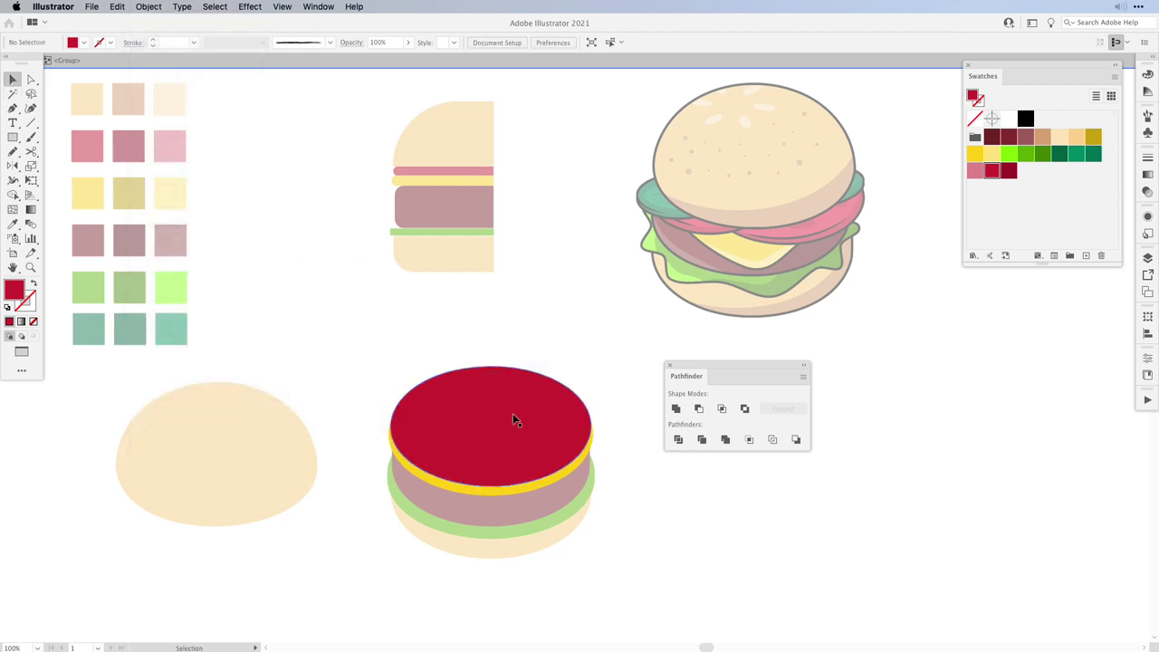
Step: Select all the yellow cheese pieces with the Magic Wand and unite them into one shape
{"action": "left_click", "coordinate": [495, 493]}
{"action": "left_click", "coordinate": [496, 491]}
{"action": "left_click", "coordinate": [14, 93]}
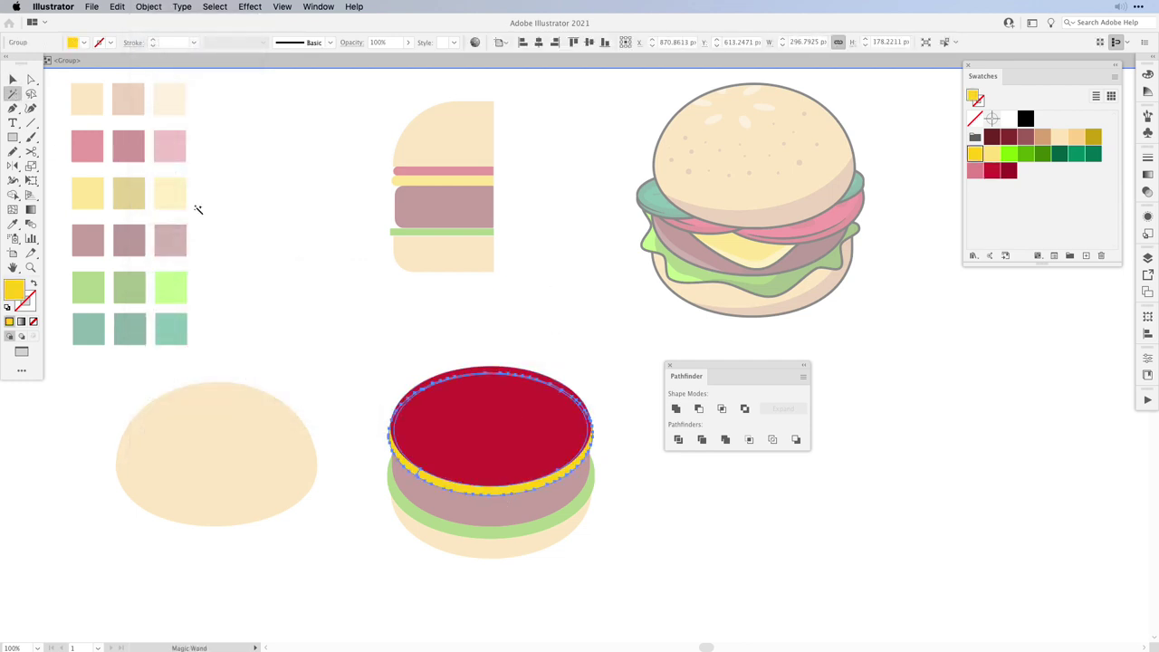
{"action": "left_click", "coordinate": [471, 489]}
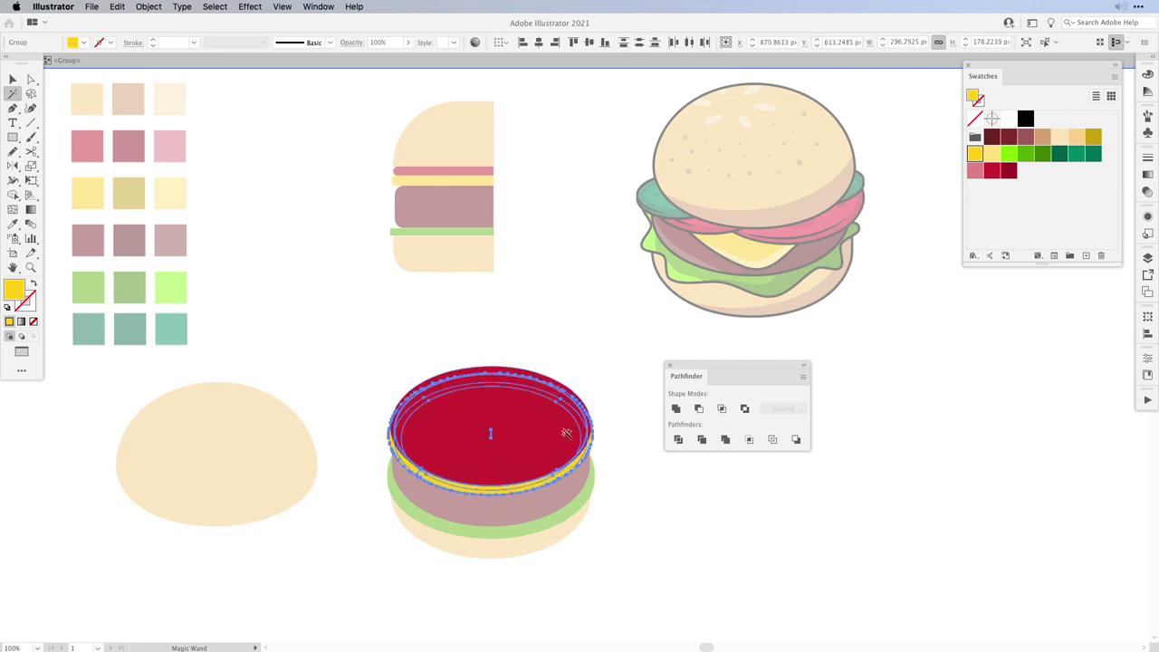
{"action": "left_click", "coordinate": [676, 409]}
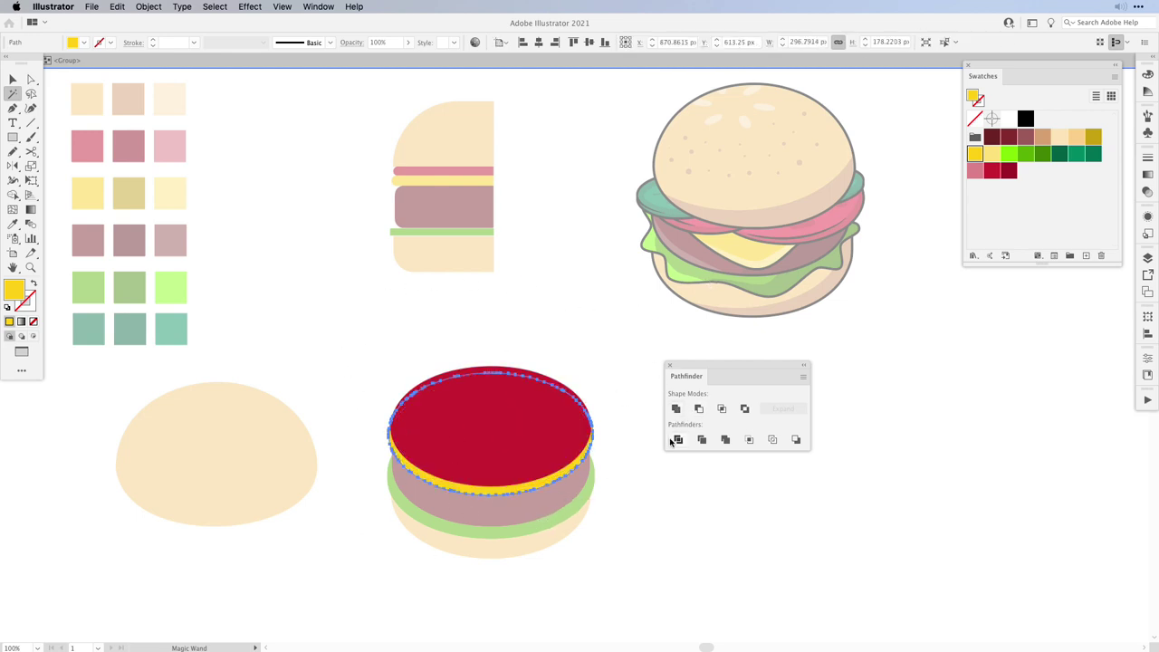
Step: Simplify the united yellow cheese's path and leave group isolation
{"action": "left_click", "coordinate": [137, 7]}
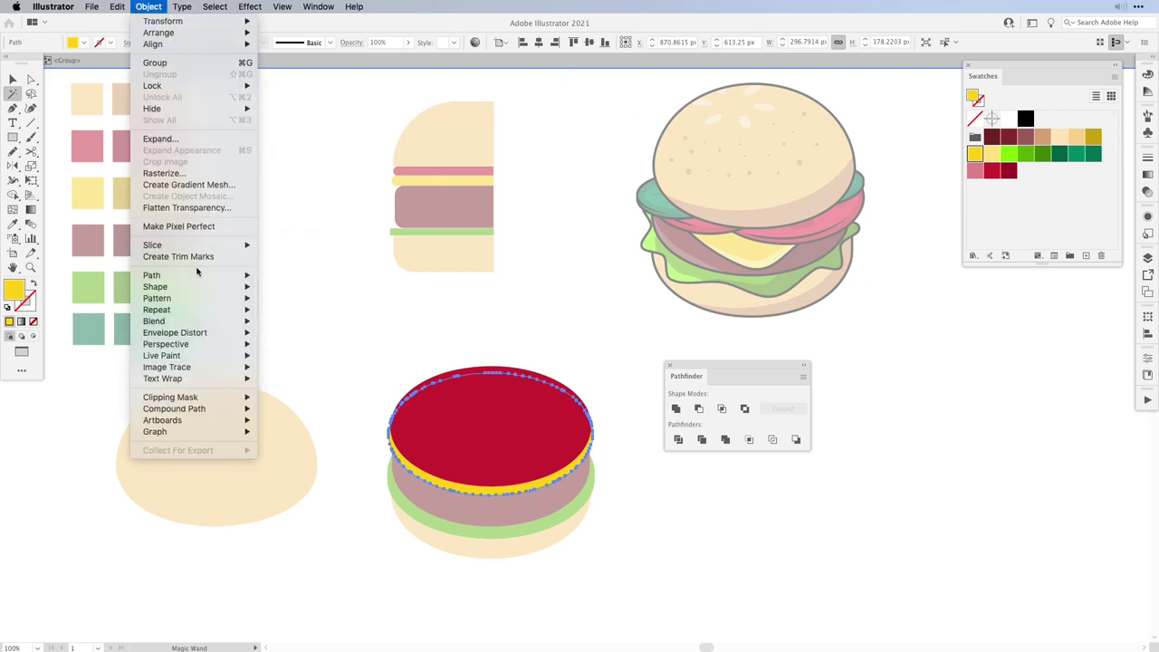
{"action": "mouse_move", "coordinate": [197, 275]}
{"action": "left_click", "coordinate": [287, 348]}
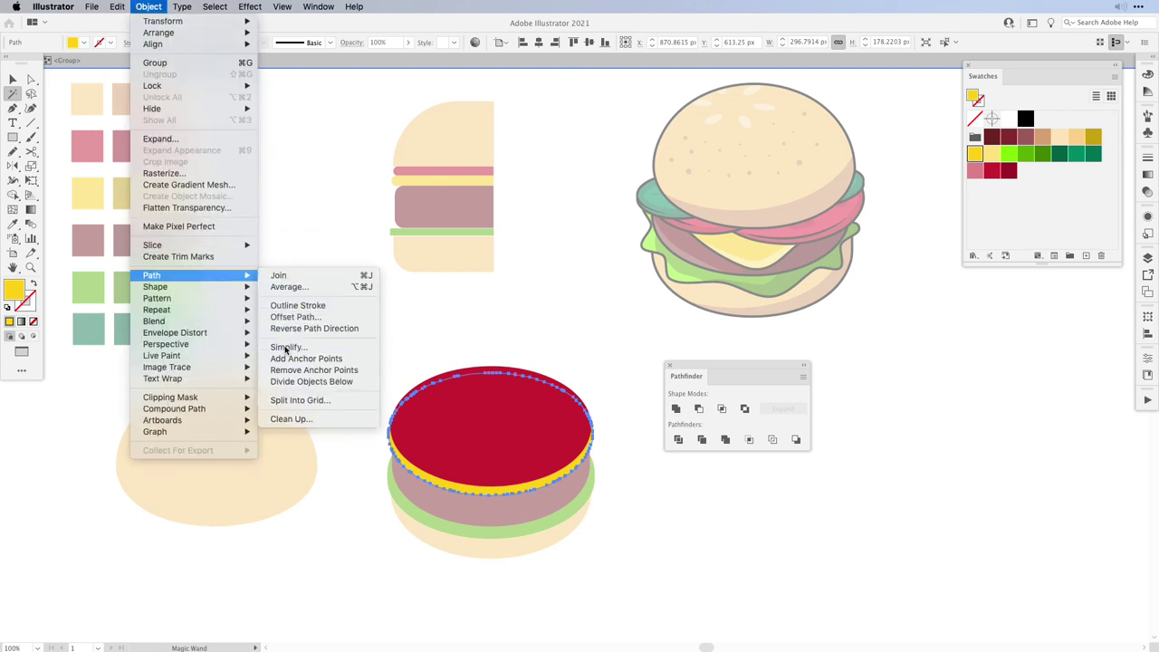
{"action": "key", "text": "Return"}
Step: Ungroup the tomato and cheese and move both off the burger, stacking them below the separated top bun
{"action": "left_click", "coordinate": [500, 441]}
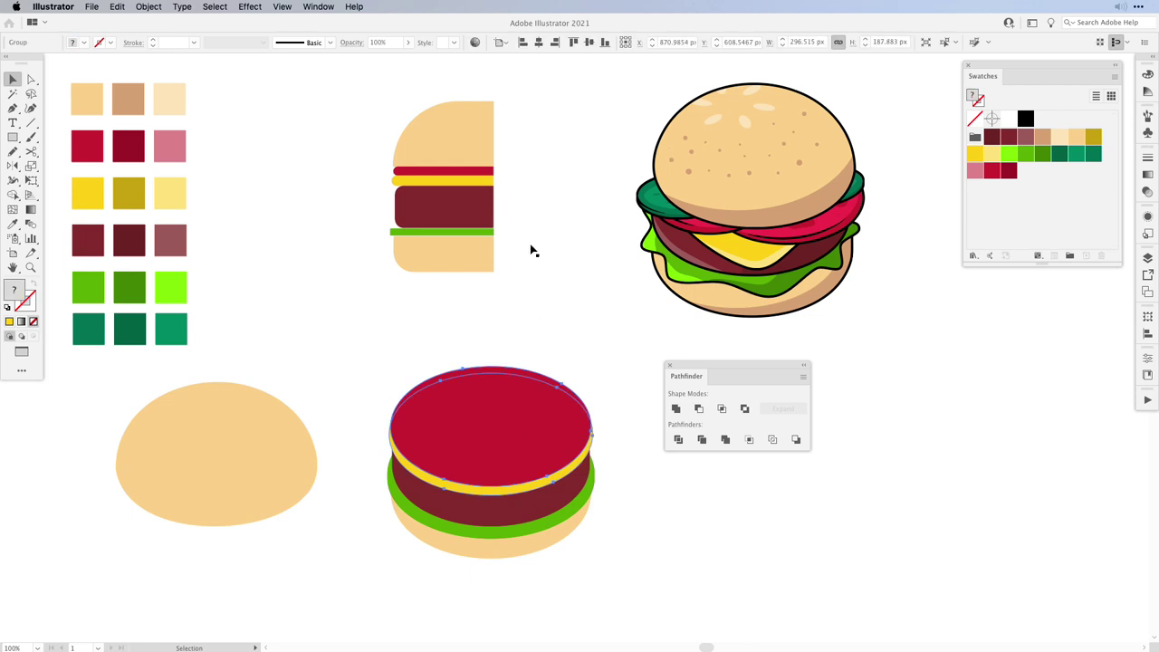
{"action": "left_click", "coordinate": [148, 6]}
{"action": "left_click", "coordinate": [159, 73]}
{"action": "left_click_drag", "start_coordinate": [506, 413], "coordinate": [231, 507]}
{"action": "left_click_drag", "start_coordinate": [518, 447], "coordinate": [218, 555]}
Step: Unite and simplify the dark red patty pieces, and move the patty beneath the cheese in the separate stack
{"action": "left_click", "coordinate": [587, 450]}
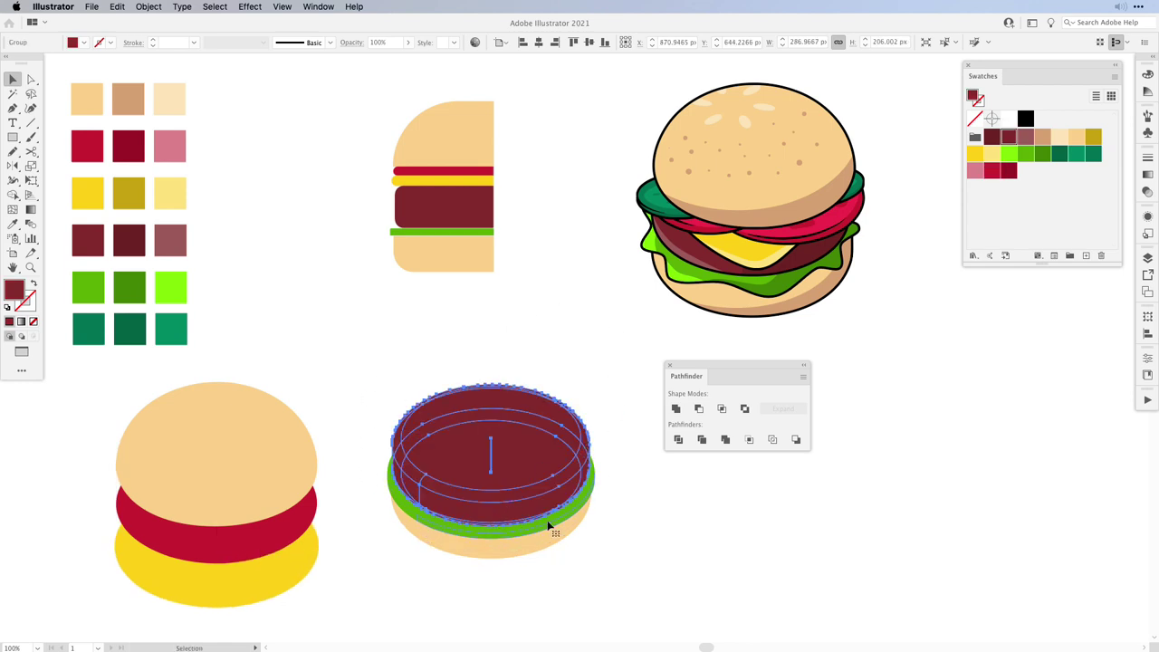
{"action": "left_click", "coordinate": [676, 409]}
{"action": "left_click", "coordinate": [150, 7]}
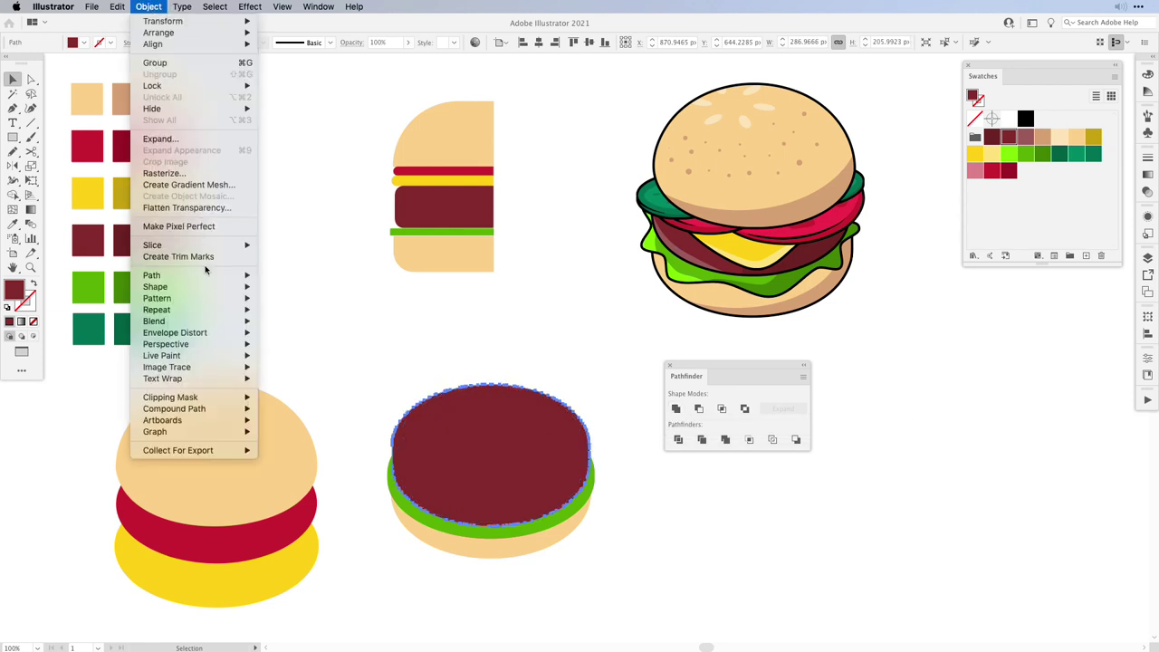
{"action": "mouse_move", "coordinate": [205, 275]}
{"action": "left_click", "coordinate": [299, 350]}
{"action": "left_click", "coordinate": [634, 510]}
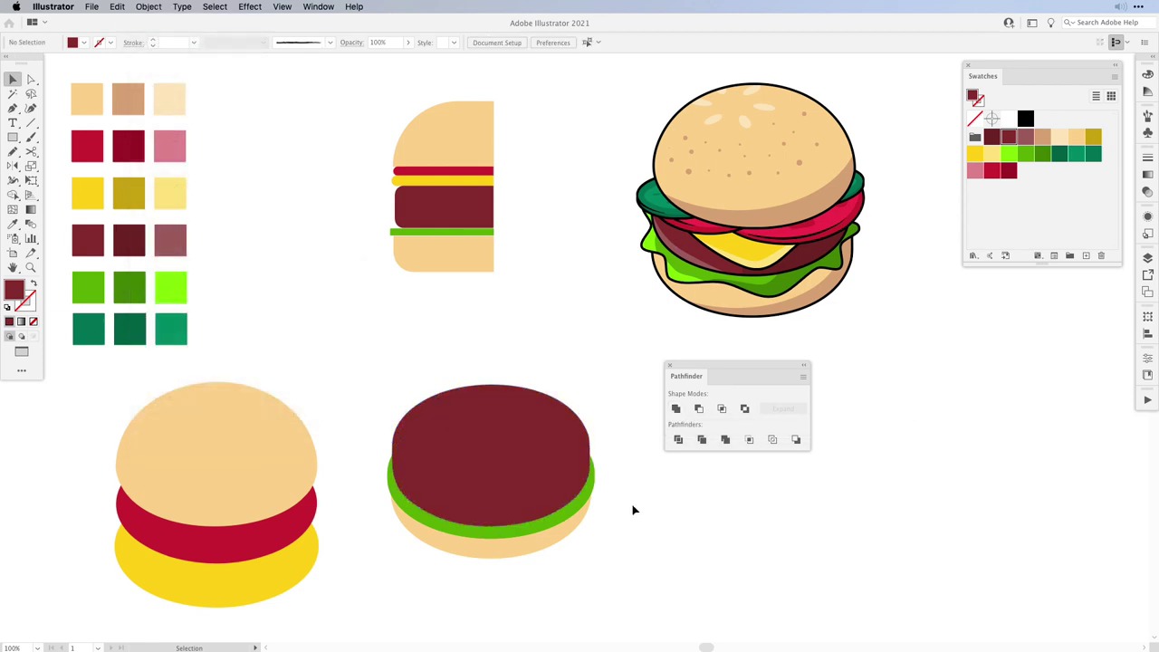
{"action": "left_click_drag", "start_coordinate": [498, 463], "coordinate": [237, 586]}
Step: Unite and simplify the green lettuce pieces, and move the lettuce beneath the patty in the separate stack
{"action": "left_click", "coordinate": [494, 492]}
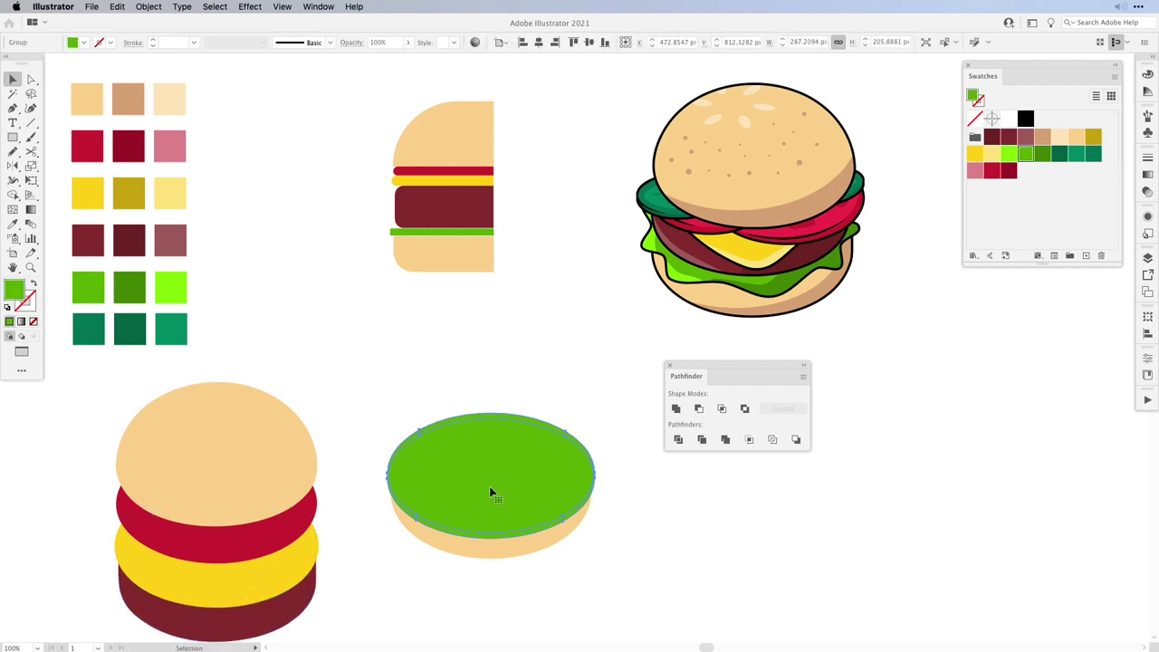
{"action": "left_click", "coordinate": [677, 409]}
{"action": "left_click", "coordinate": [150, 6]}
{"action": "mouse_move", "coordinate": [172, 279]}
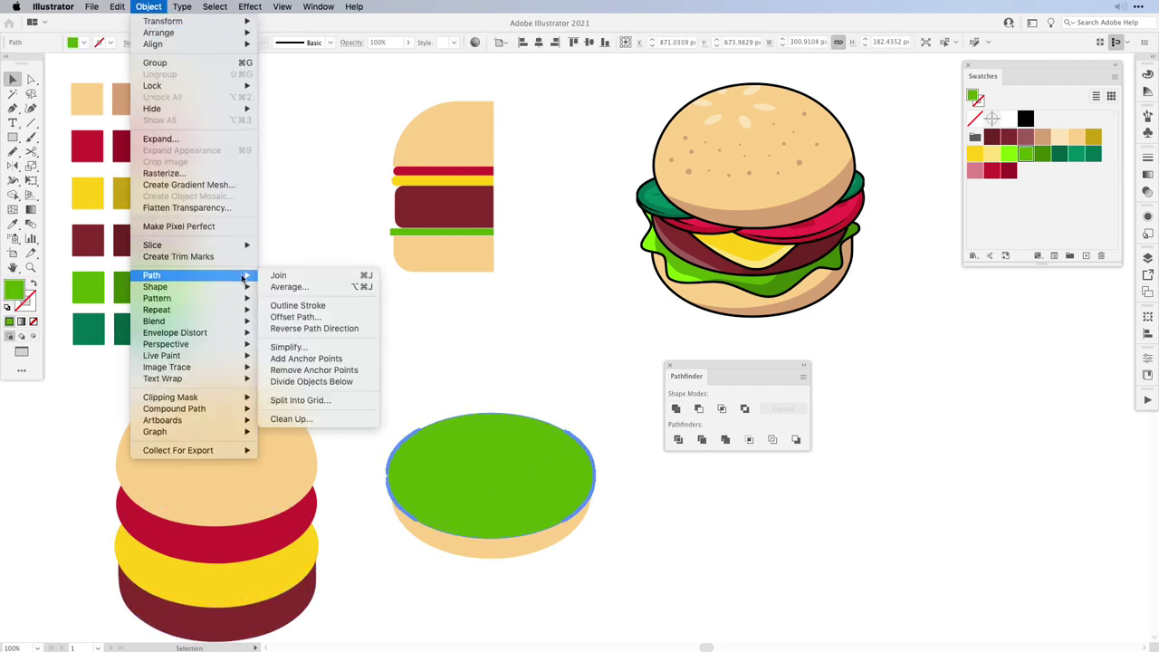
{"action": "left_click", "coordinate": [285, 346]}
{"action": "left_click", "coordinate": [636, 514]}
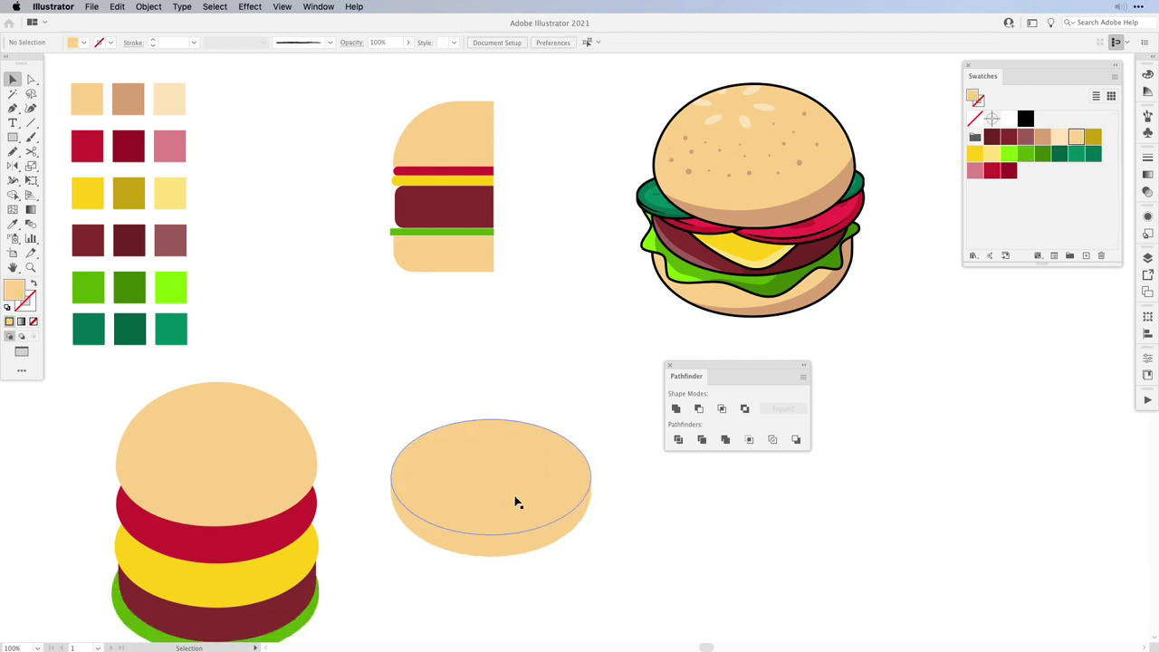
Step: Unite the bottom bun's pieces and simplify its path, and move the Pathfinder panel aside
{"action": "left_click", "coordinate": [504, 503]}
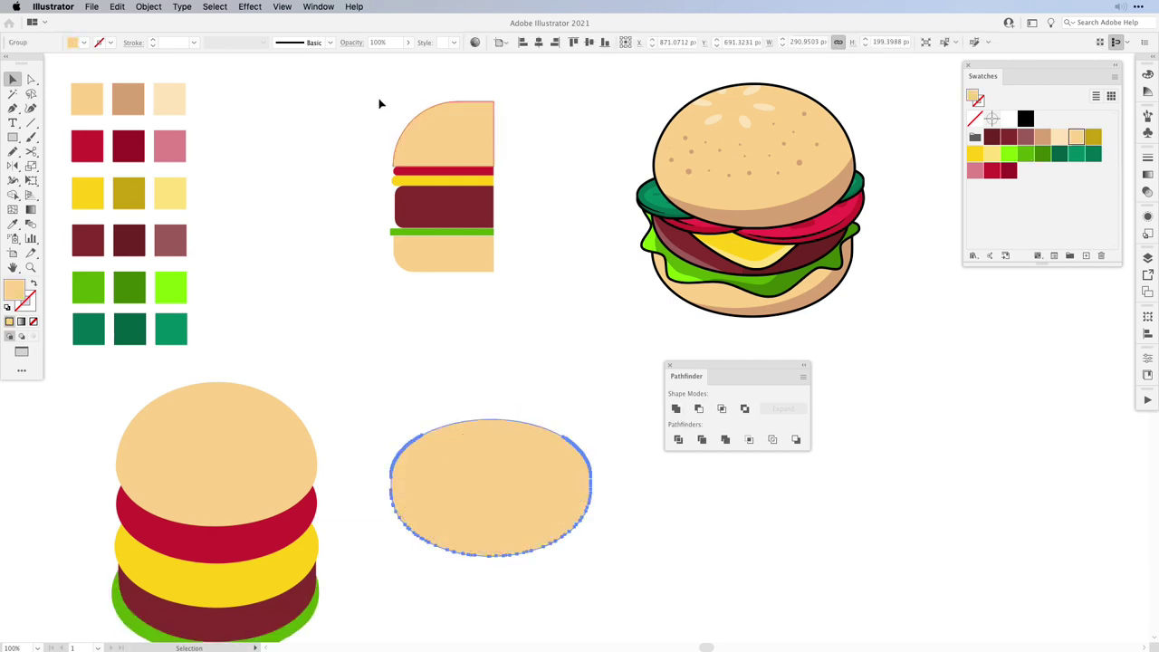
{"action": "left_click", "coordinate": [150, 6]}
{"action": "mouse_move", "coordinate": [185, 275]}
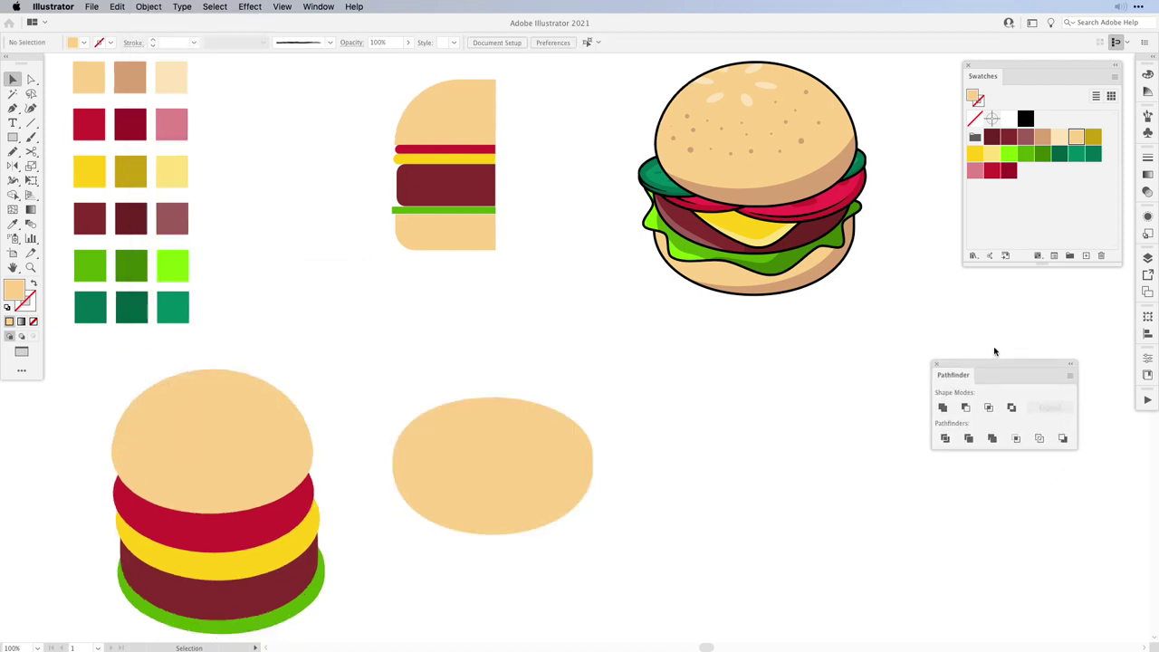
{"action": "left_click_drag", "start_coordinate": [994, 349], "coordinate": [1004, 336]}
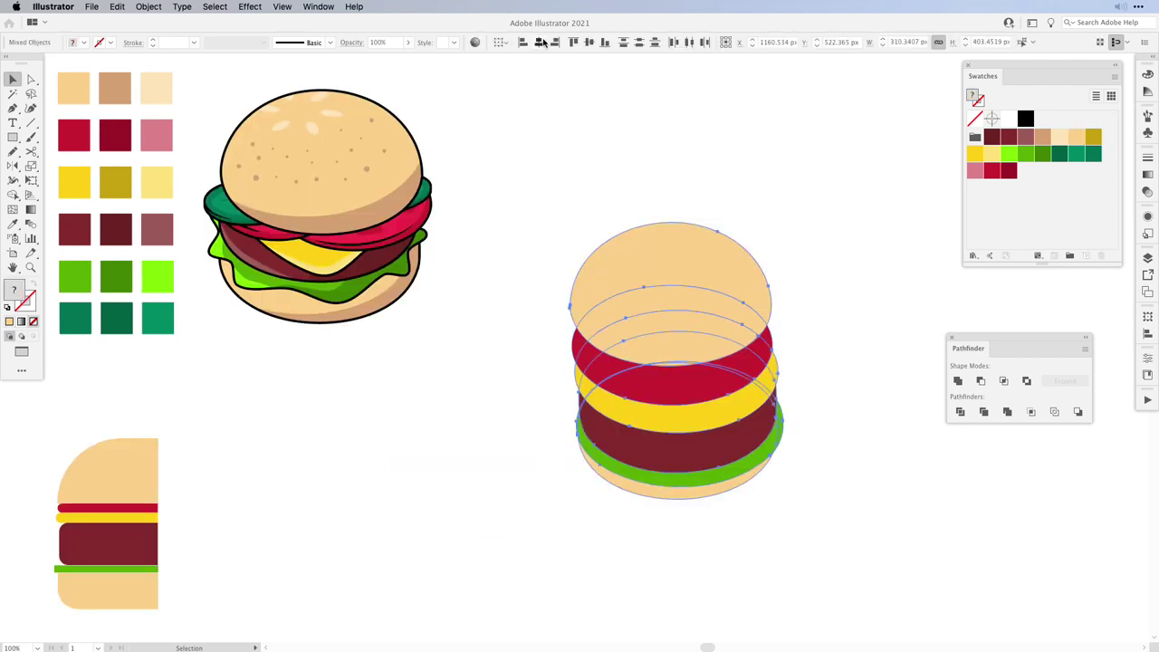
Step: Center the stacked burger ingredients horizontally on each other and give them all a 3 pt black stroke
{"action": "left_click", "coordinate": [851, 210]}
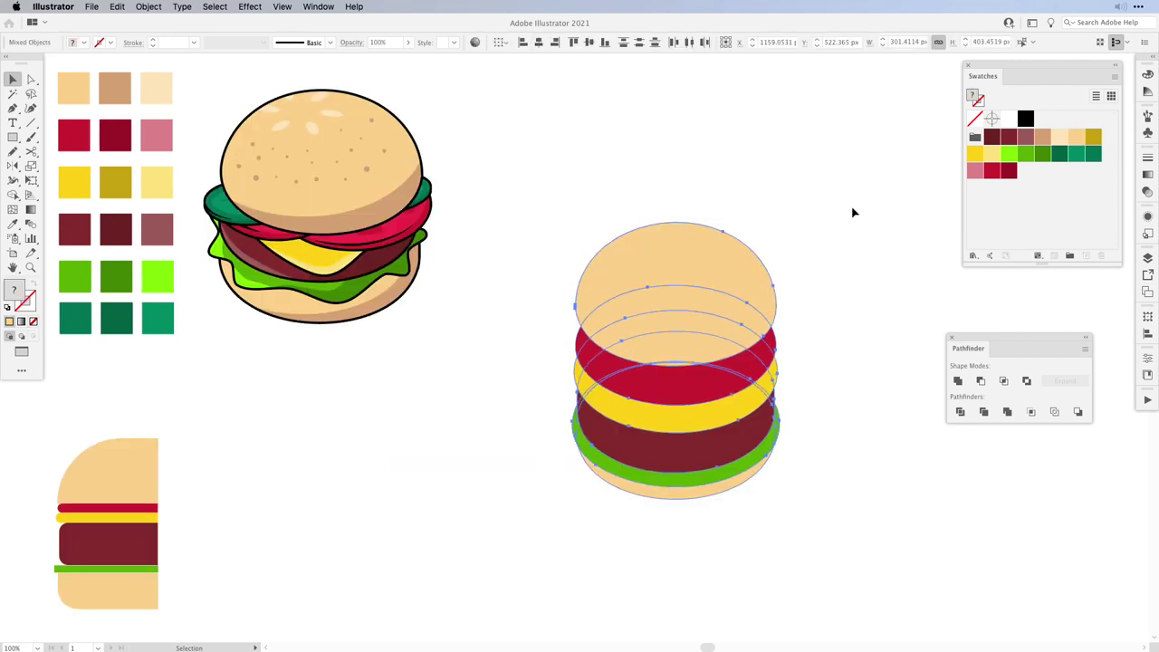
{"action": "left_click_drag", "start_coordinate": [536, 143], "coordinate": [808, 589]}
{"action": "left_click", "coordinate": [981, 117]}
{"action": "left_click", "coordinate": [1024, 124]}
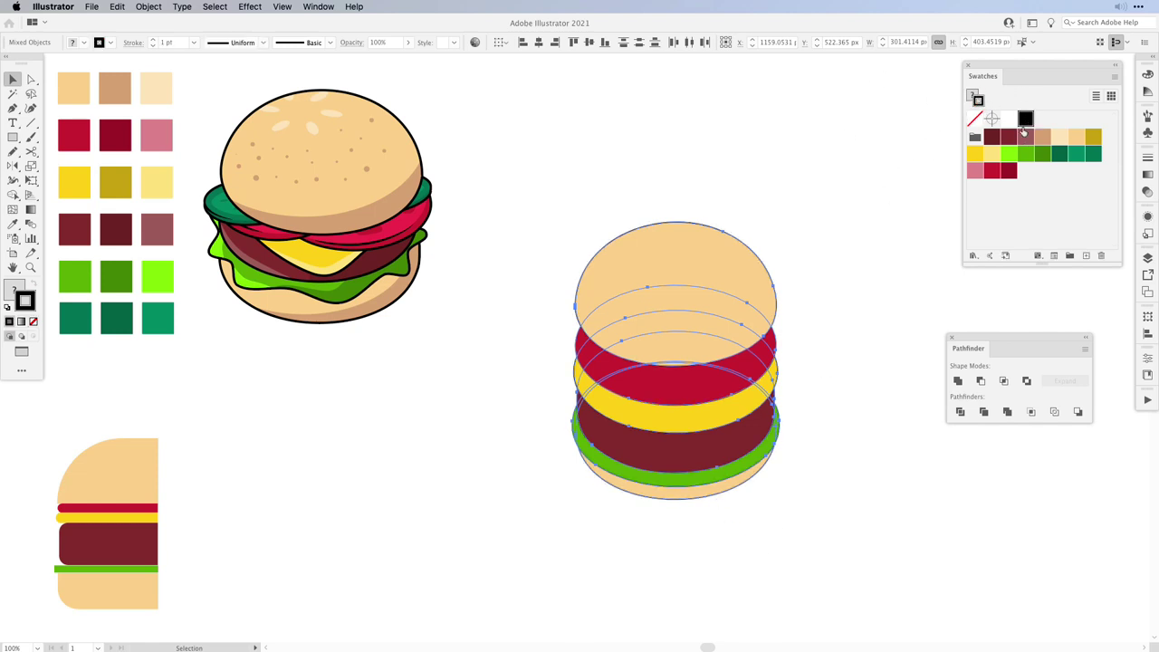
{"action": "left_click", "coordinate": [153, 40]}
{"action": "left_click", "coordinate": [153, 40]}
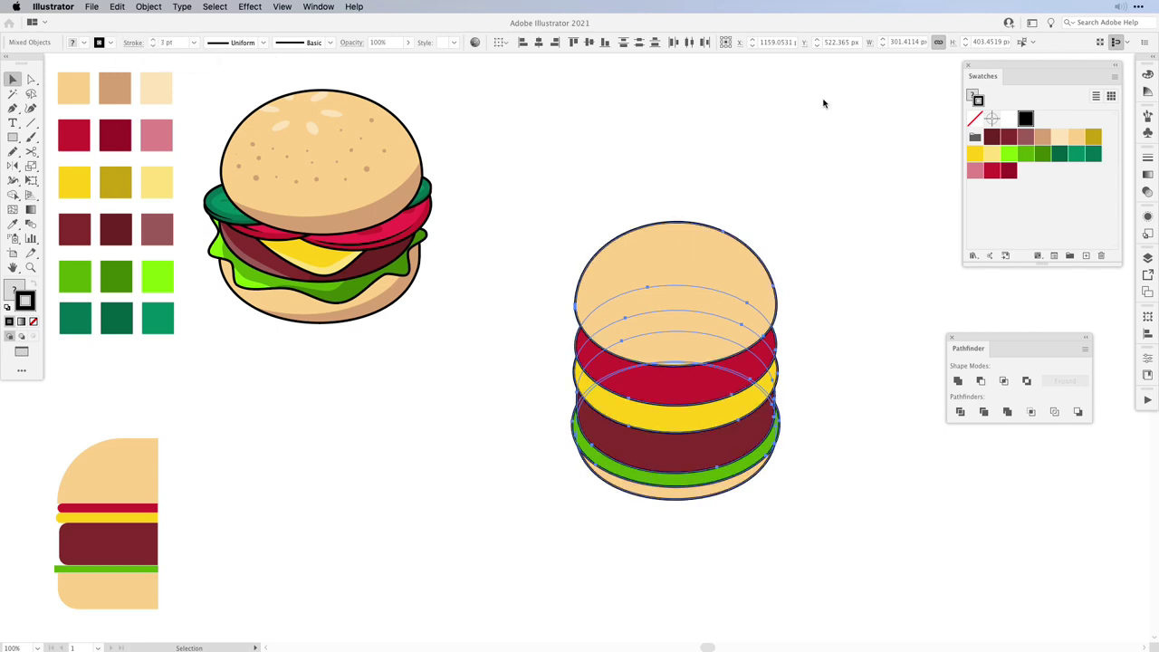
Step: Set round caps on the outlines of all the burger ingredients and deselect them
{"action": "left_click", "coordinate": [1150, 158]}
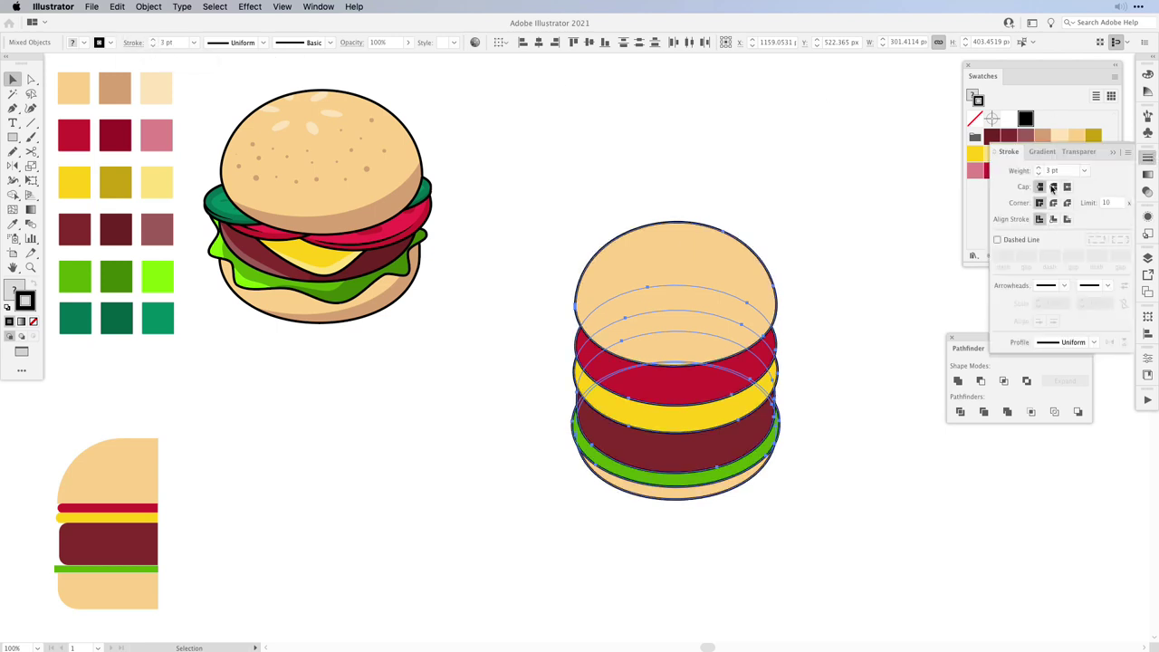
{"action": "left_click", "coordinate": [1053, 186]}
{"action": "left_click", "coordinate": [1105, 280]}
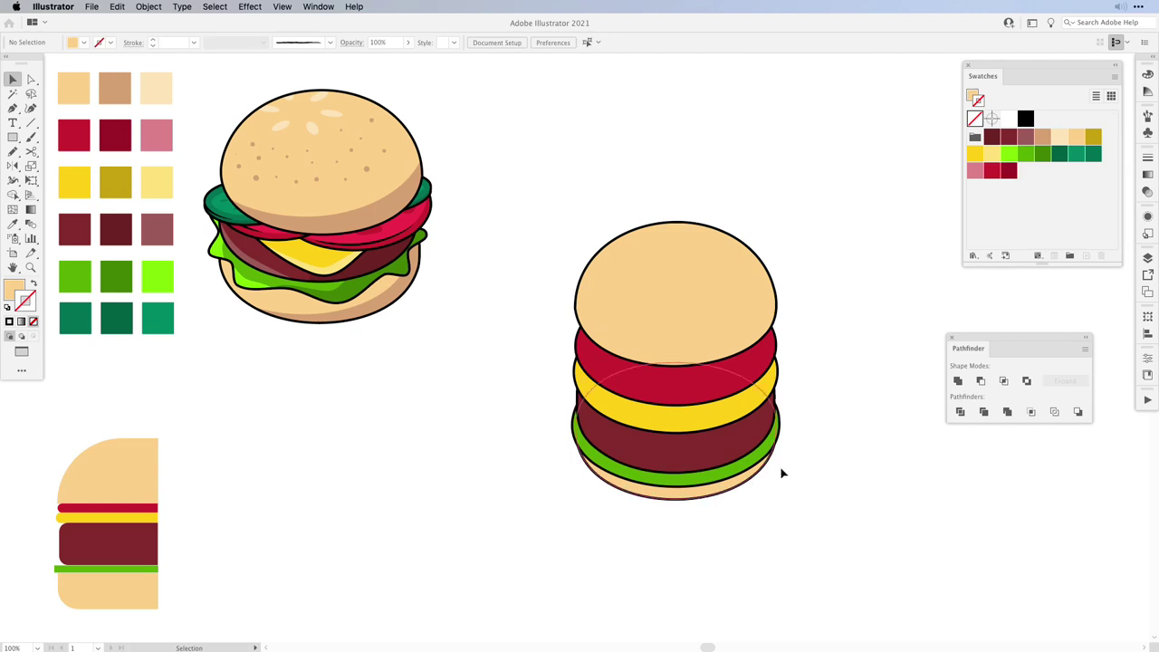
Step: Create a new layer, move the top bun onto it and name the layer "top bun"
{"action": "key", "text": "F7"}
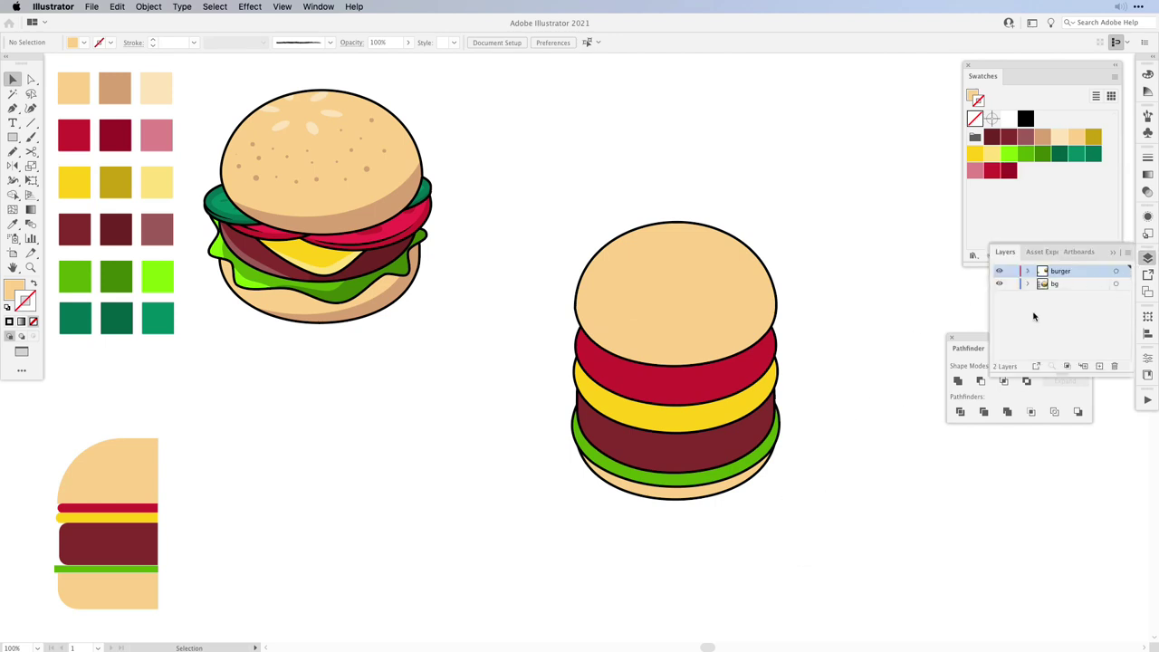
{"action": "left_click_drag", "start_coordinate": [838, 184], "coordinate": [543, 466]}
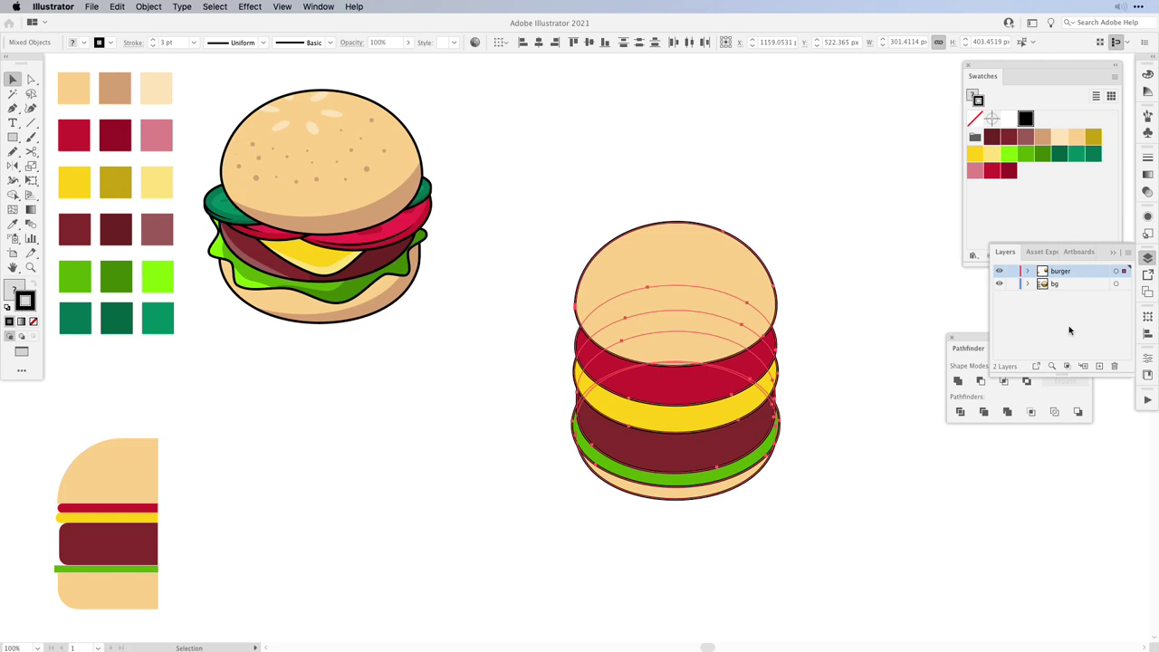
{"action": "left_click", "coordinate": [675, 295]}
{"action": "left_click", "coordinate": [1099, 366]}
{"action": "left_click_drag", "start_coordinate": [1125, 284], "coordinate": [1125, 271]}
{"action": "double_click", "coordinate": [1063, 271]}
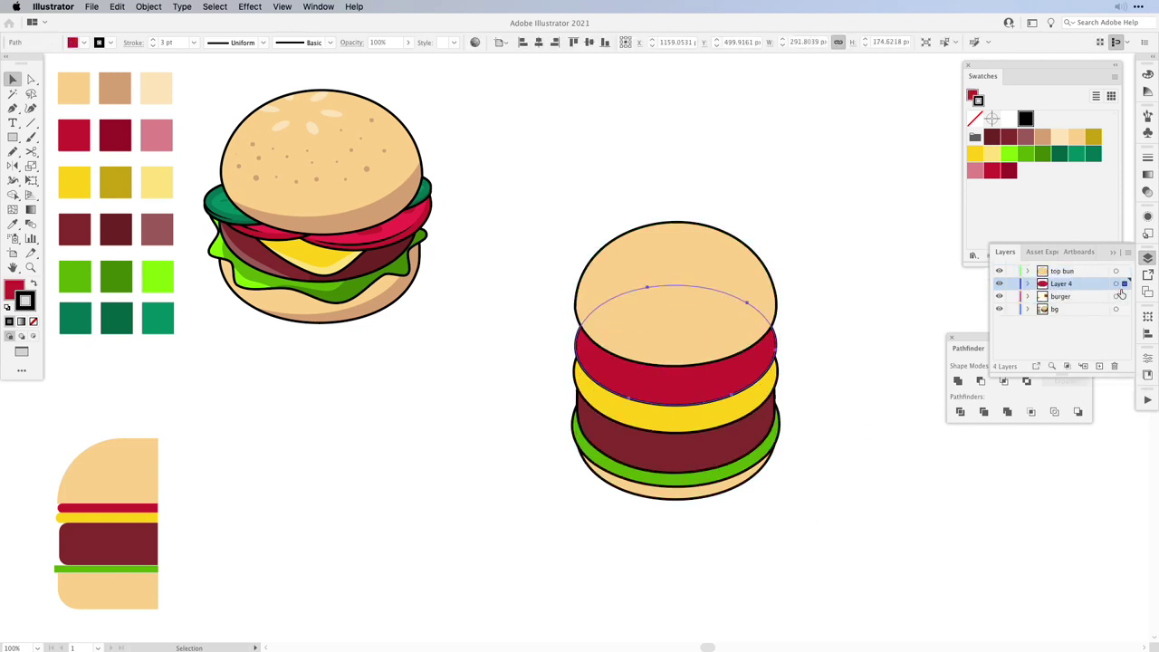
Step: Put the tomato, cheese, patty, lettuce and bottom bun on separate layers named "tomato", "cheese", "burger", "lettuce" and "bottom bun"
{"action": "type", "text": "tomato"}
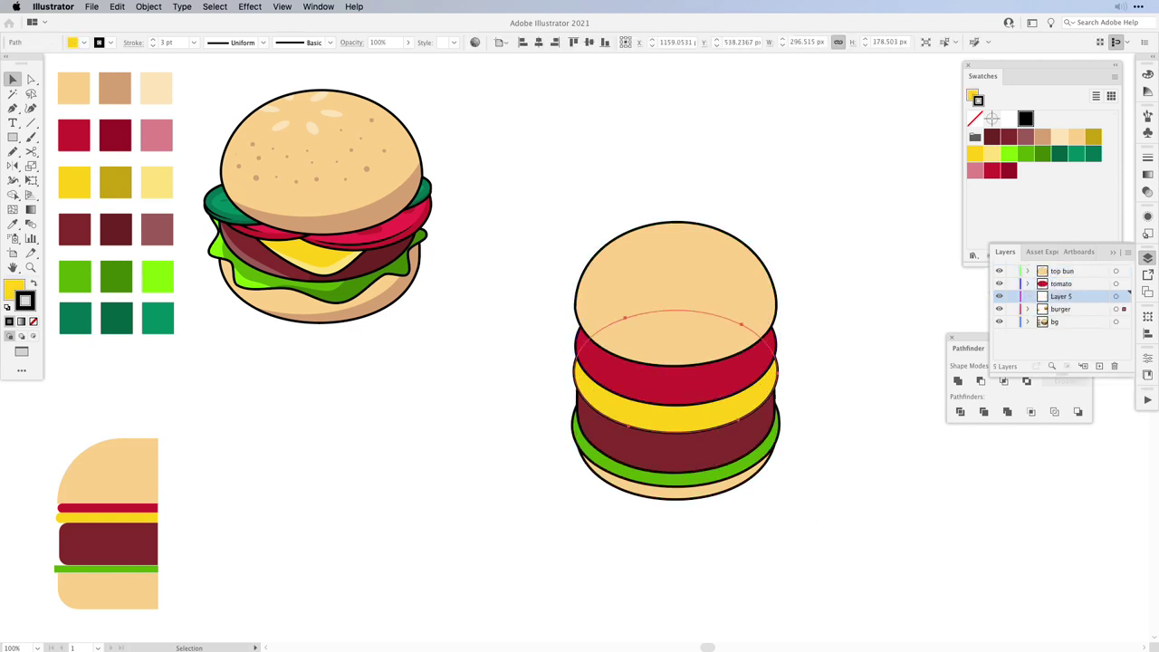
{"action": "type", "text": "cheese"}
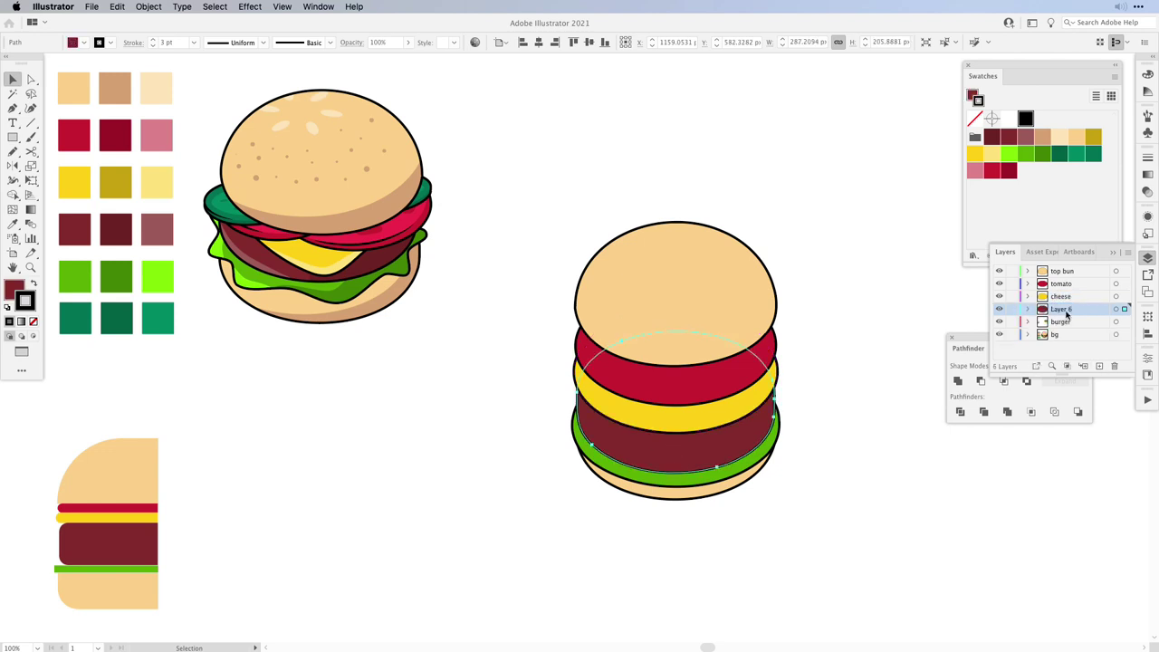
{"action": "type", "text": "burger"}
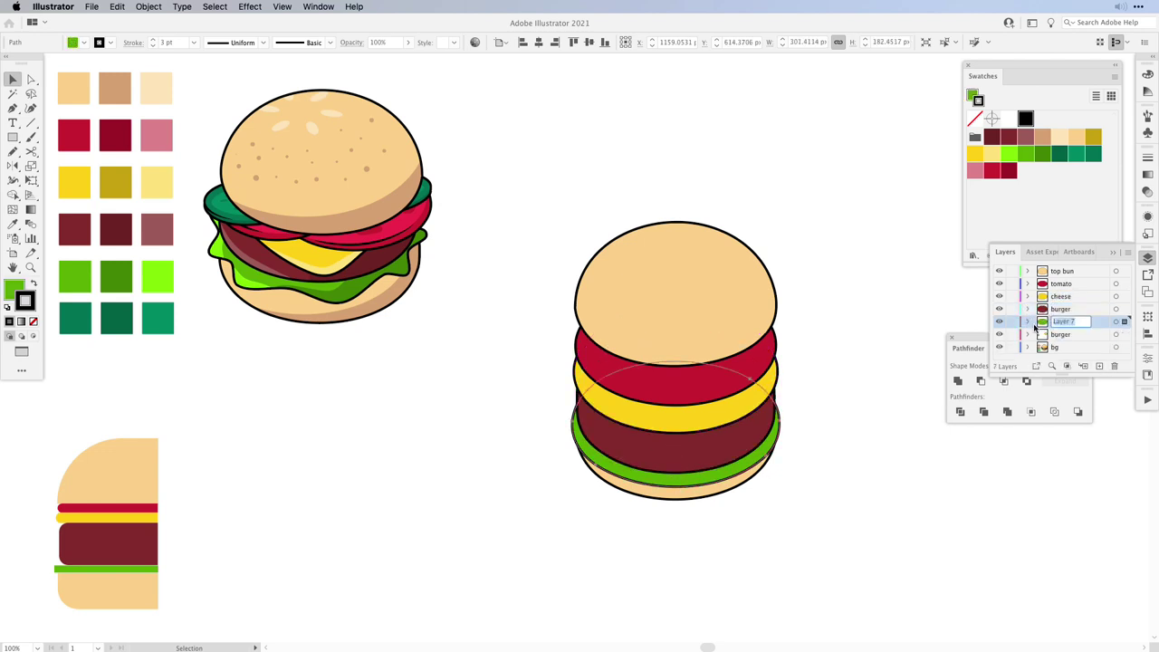
{"action": "left_click", "coordinate": [667, 501]}
{"action": "type", "text": "bottom bun"}
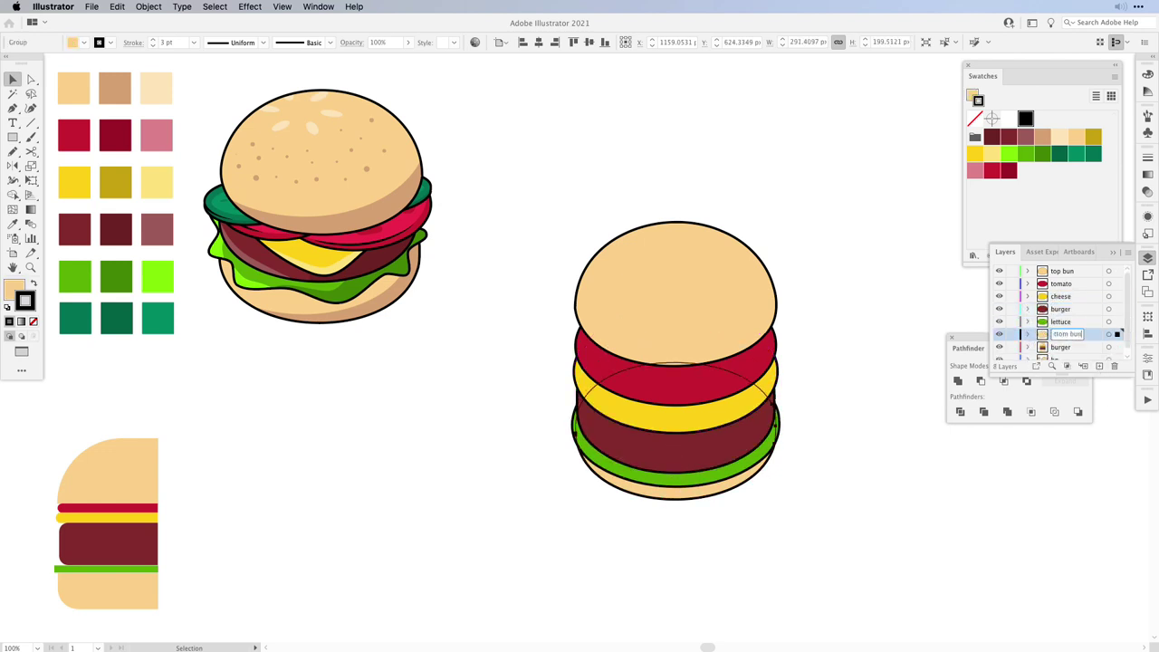
{"action": "left_click", "coordinate": [854, 486]}
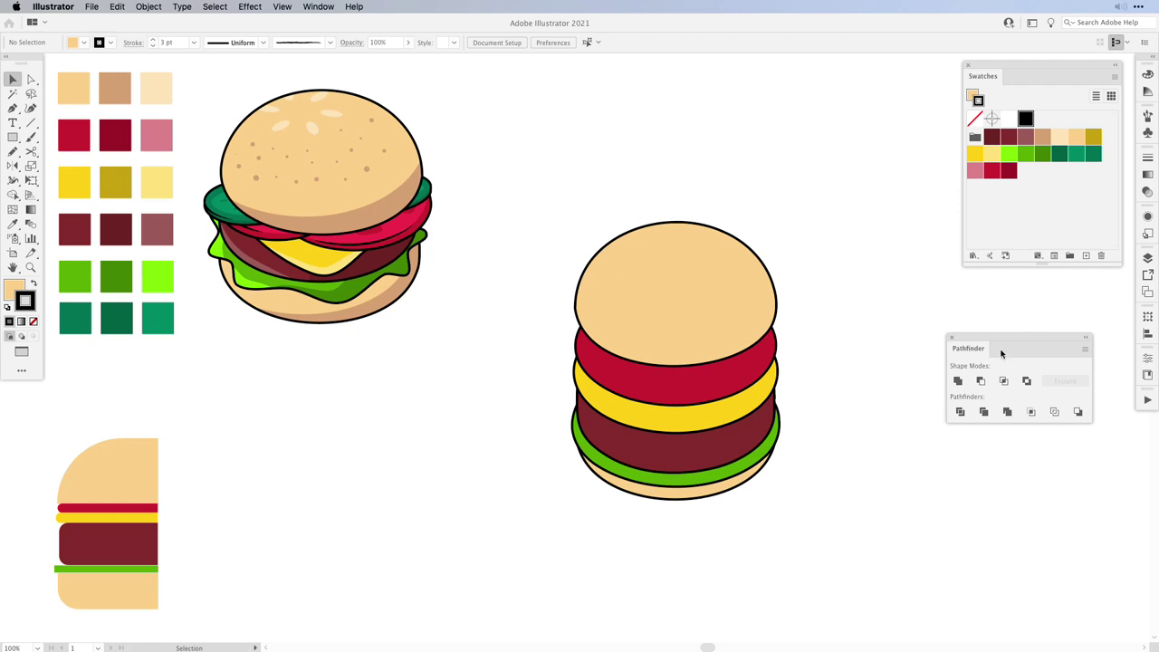
Step: Move the Pathfinder panel closer to the burger and fill the top bun with the darker tan swatch (d19668)
{"action": "left_click_drag", "start_coordinate": [1003, 339], "coordinate": [964, 301]}
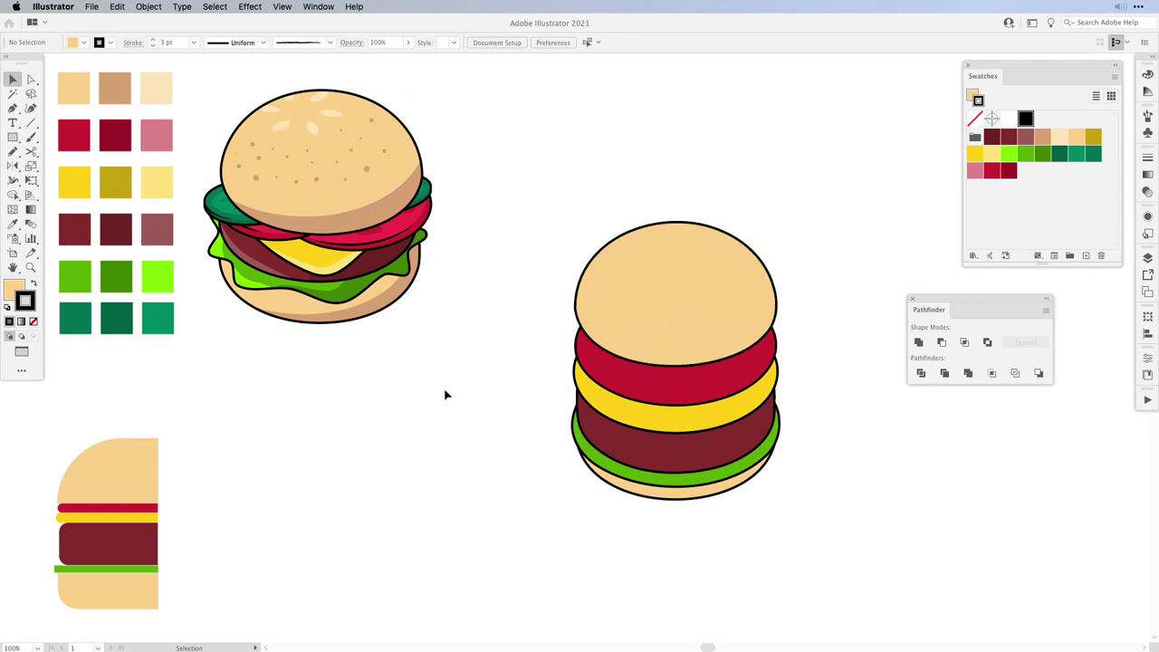
{"action": "left_click", "coordinate": [674, 308]}
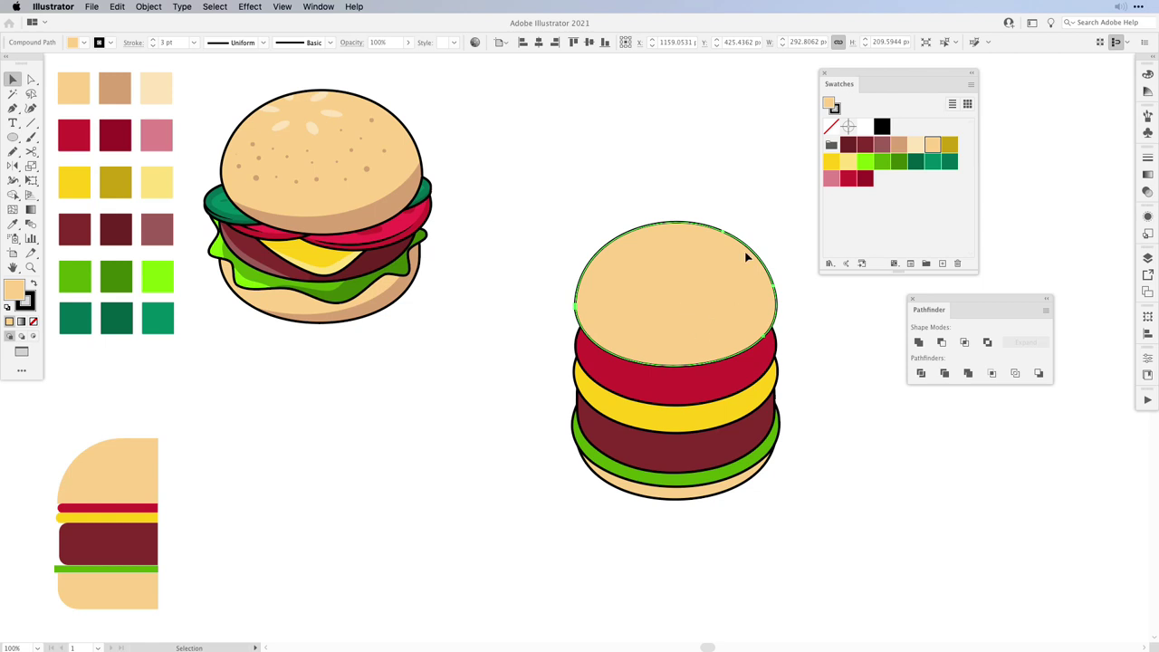
{"action": "left_click", "coordinate": [901, 145]}
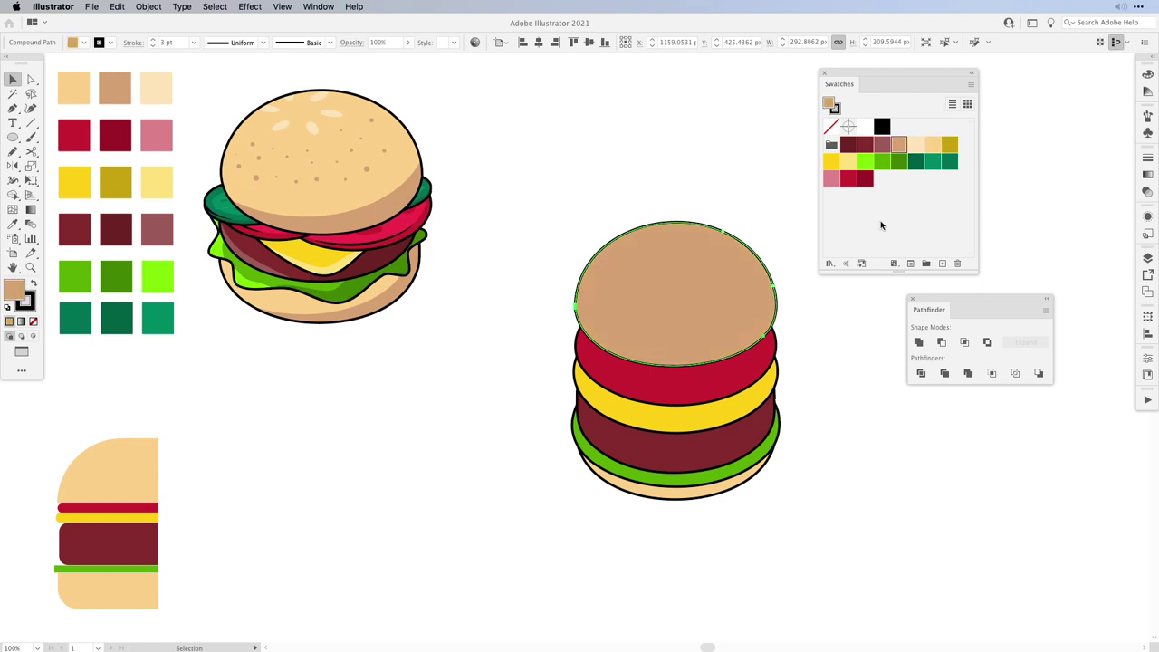
Step: Using Draw Inside on the top bun, draw a light tan (fbca7d) ellipse without stroke that covers all but its lower-right edge
{"action": "left_click", "coordinate": [35, 337]}
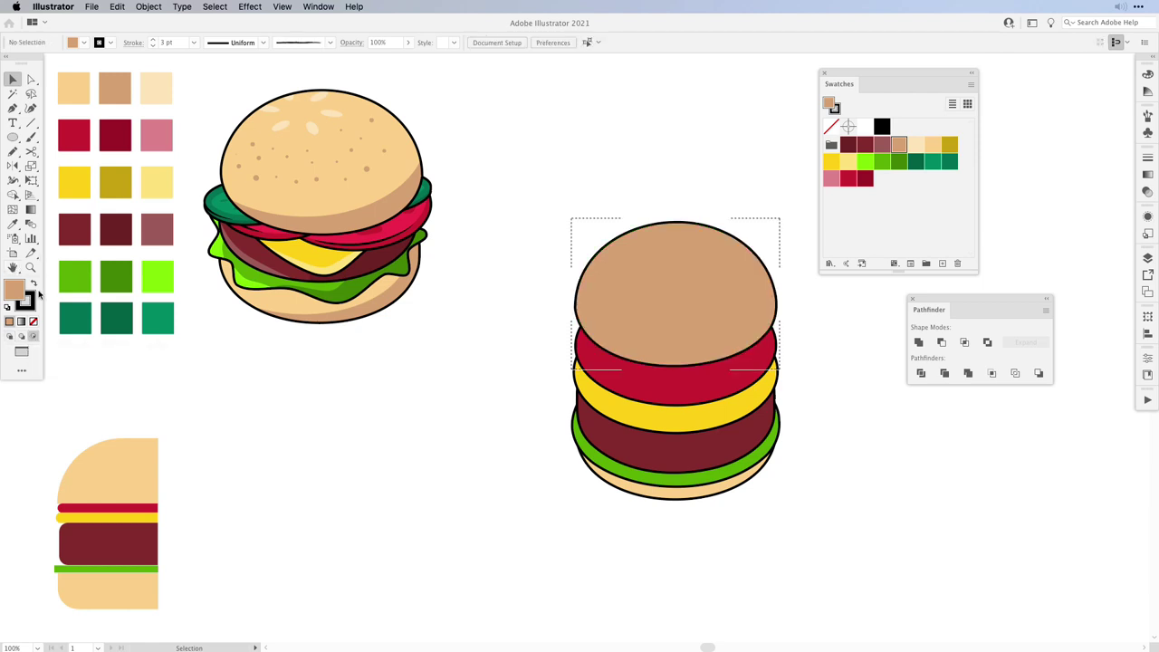
{"action": "left_click", "coordinate": [32, 304]}
{"action": "left_click", "coordinate": [34, 321]}
{"action": "left_click", "coordinate": [19, 287]}
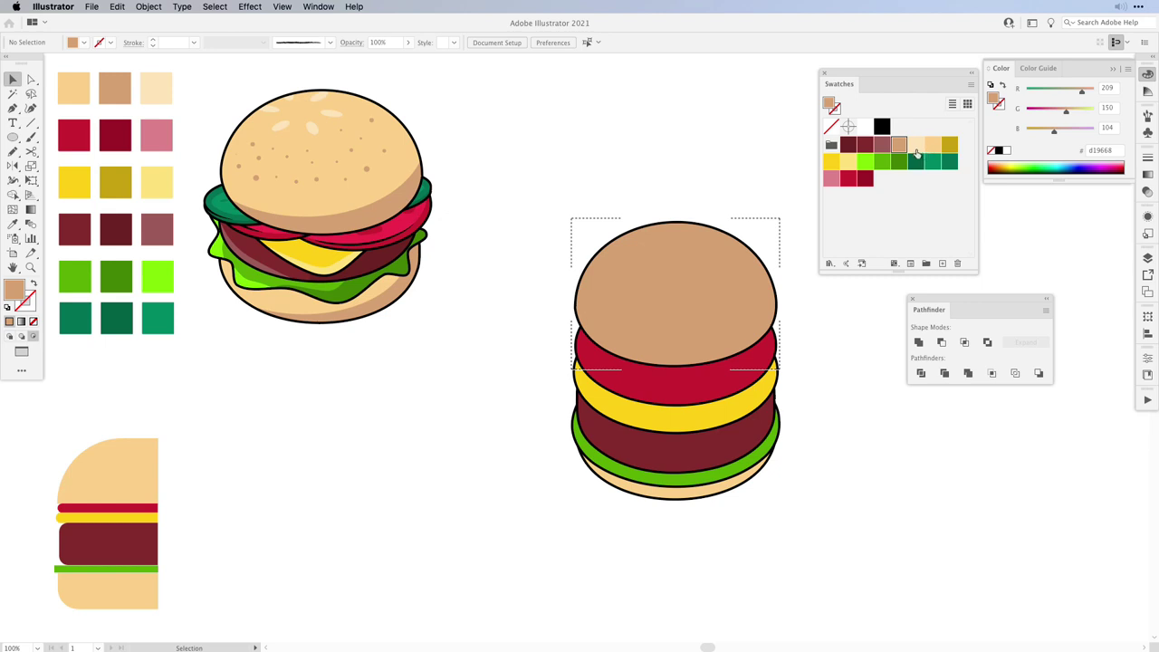
{"action": "left_click", "coordinate": [932, 145]}
{"action": "key", "text": "l"}
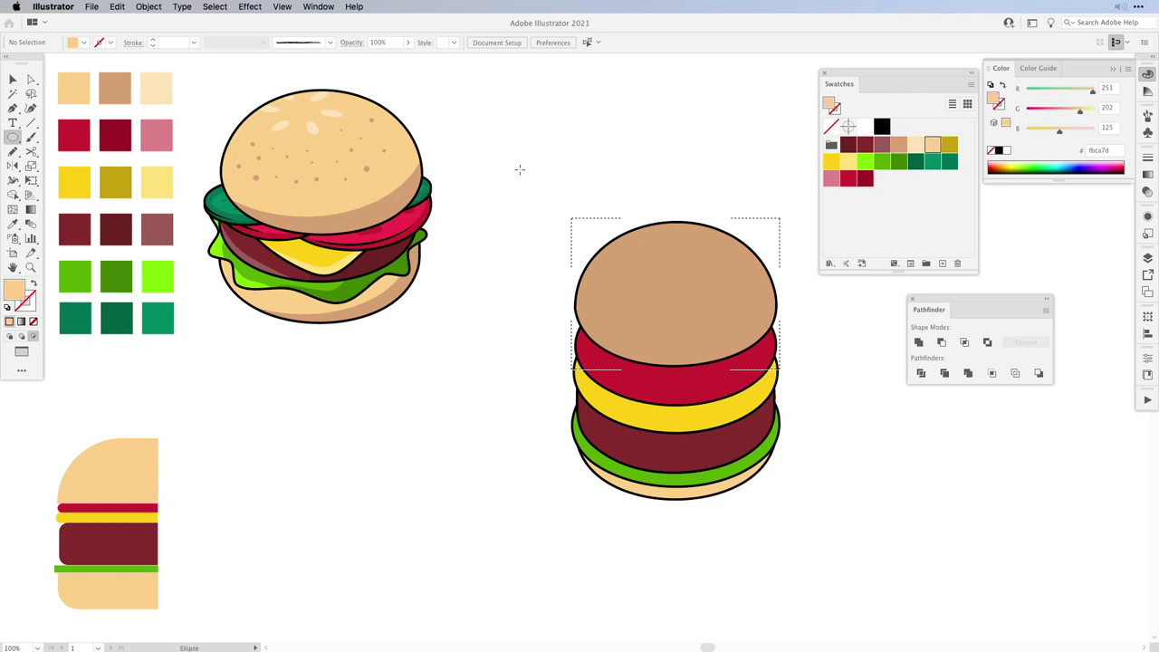
{"action": "left_click_drag", "start_coordinate": [520, 170], "coordinate": [776, 343]}
{"action": "key", "text": "v"}
{"action": "left_click", "coordinate": [490, 374]}
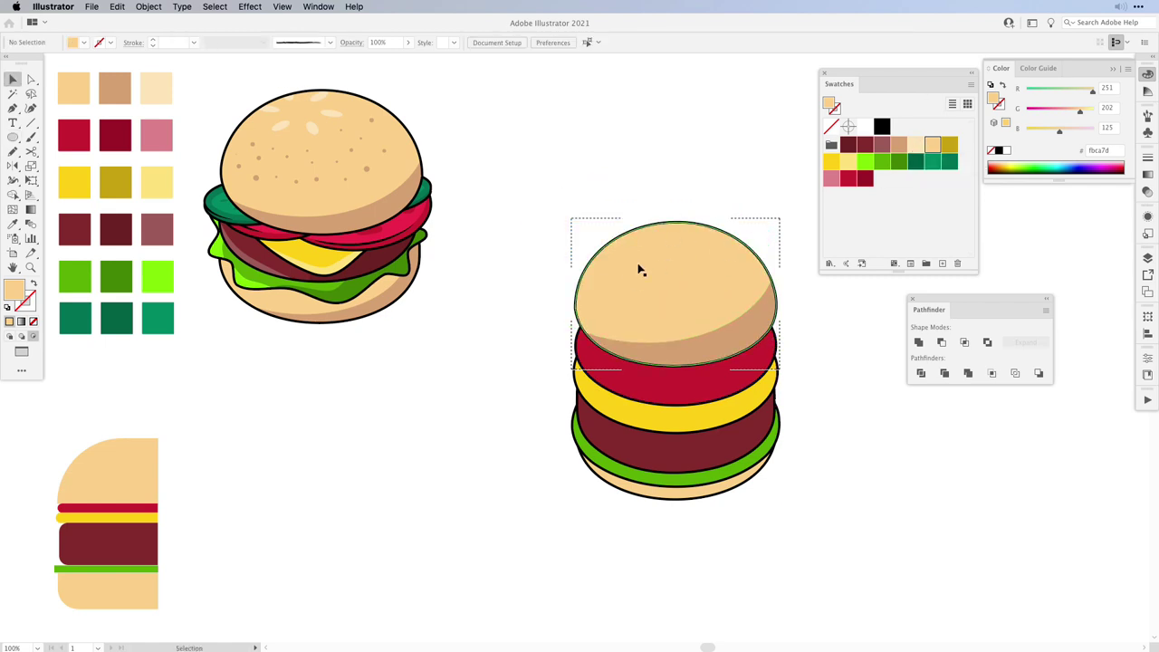
Step: Draw a 12 × 29 px cream (fddfb1) sesame seed inside the top bun and rotate copies of it into a ring of six
{"action": "left_click", "coordinate": [915, 146]}
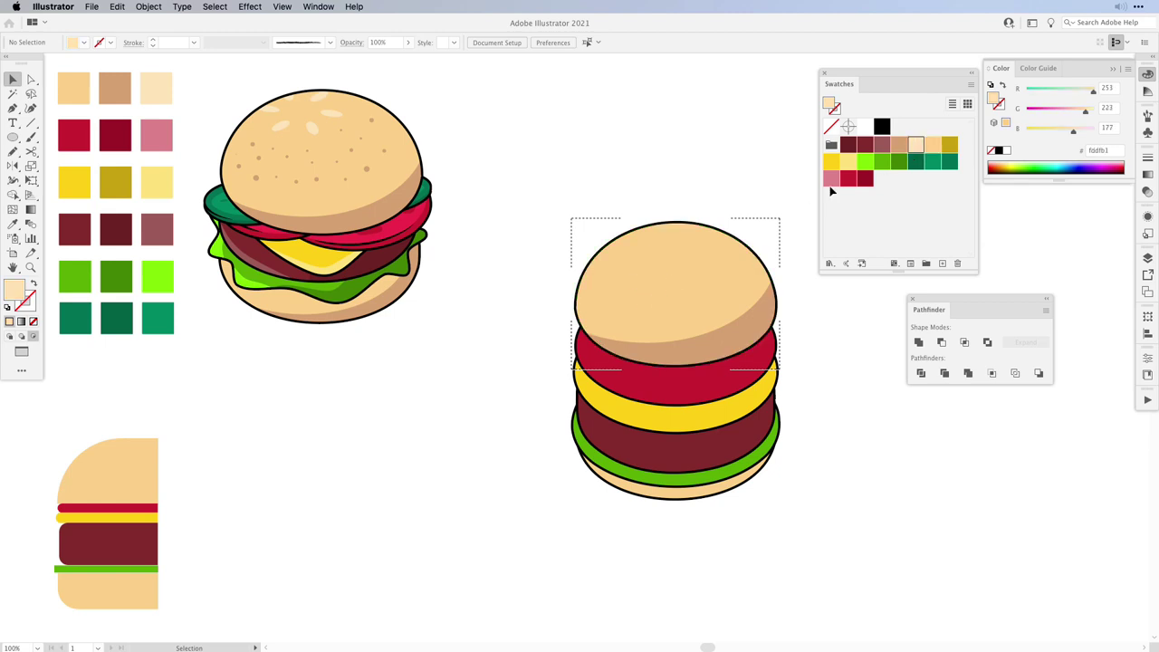
{"action": "key", "text": "l"}
{"action": "left_click_drag", "start_coordinate": [659, 288], "coordinate": [670, 306]}
{"action": "key", "text": "r"}
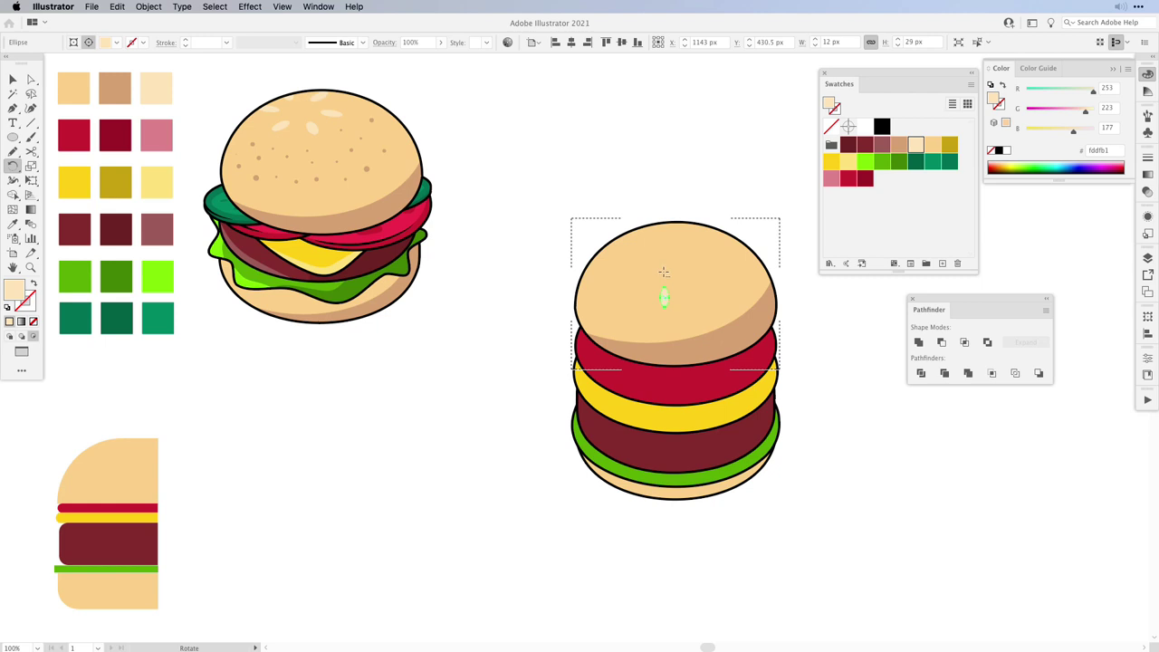
{"action": "left_click", "coordinate": [663, 272], "text": "alt"}
{"action": "left_click", "coordinate": [530, 204]}
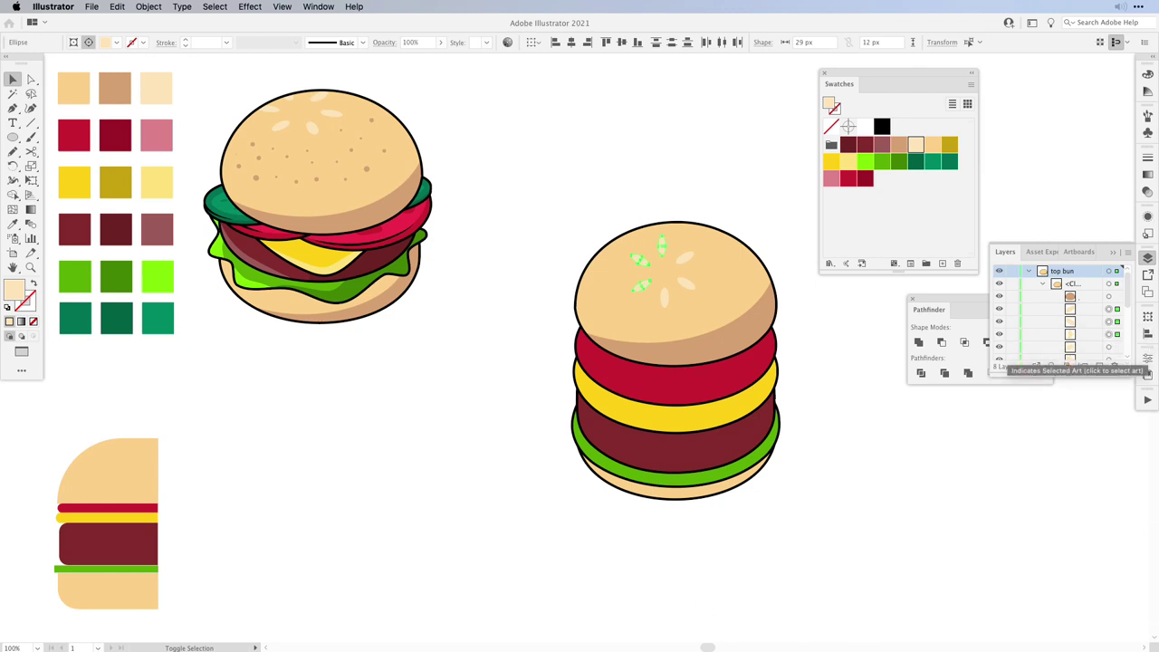
Step: Select all six sesame seeds inside the top bun's clip group and group them
{"action": "scroll", "coordinate": [1117, 335], "scroll_direction": "down", "scroll_amount": 4}
{"action": "left_click", "coordinate": [1117, 316], "text": "shift"}
{"action": "left_click", "coordinate": [1117, 328], "text": "shift"}
{"action": "left_click", "coordinate": [148, 8]}
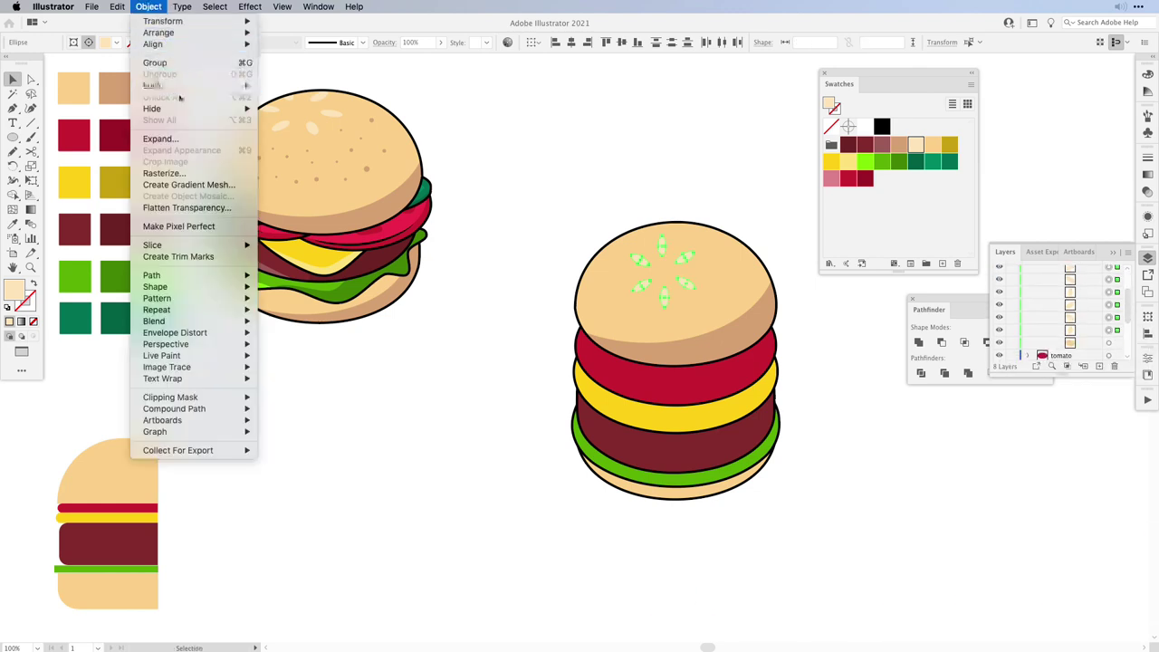
{"action": "left_click", "coordinate": [174, 62]}
Step: Apply 3D Extrude & Bevel to the seed group with Isometric Top position, 0 pt extrude depth and No Shading
{"action": "left_click", "coordinate": [253, 7]}
{"action": "mouse_move", "coordinate": [386, 81]}
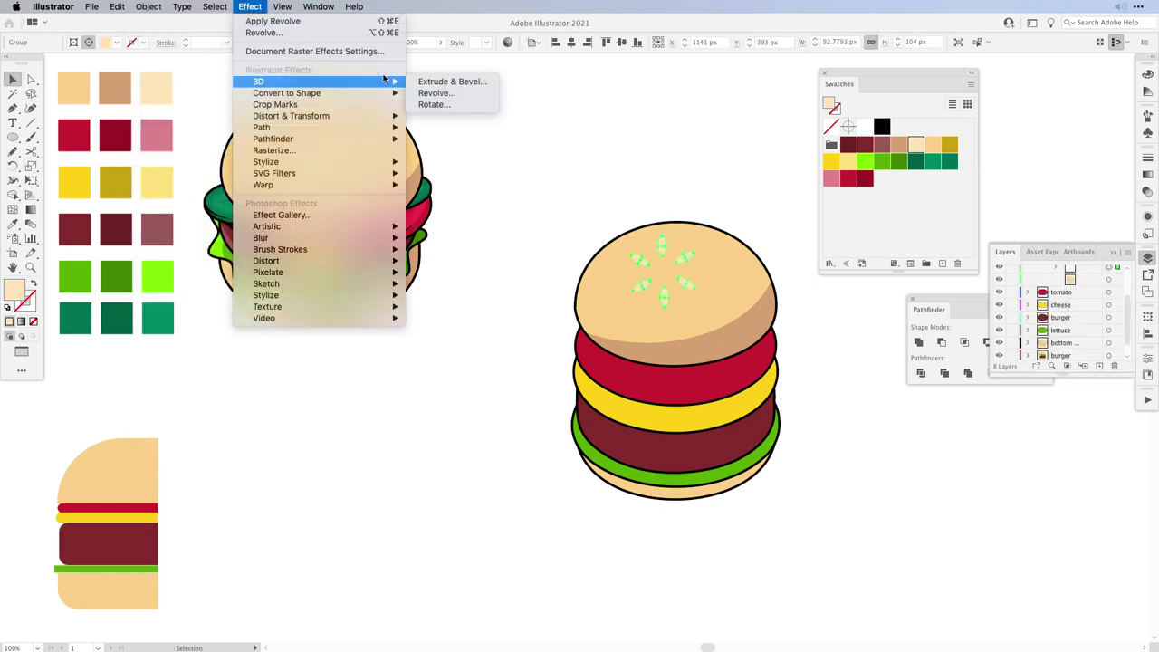
{"action": "left_click", "coordinate": [473, 85]}
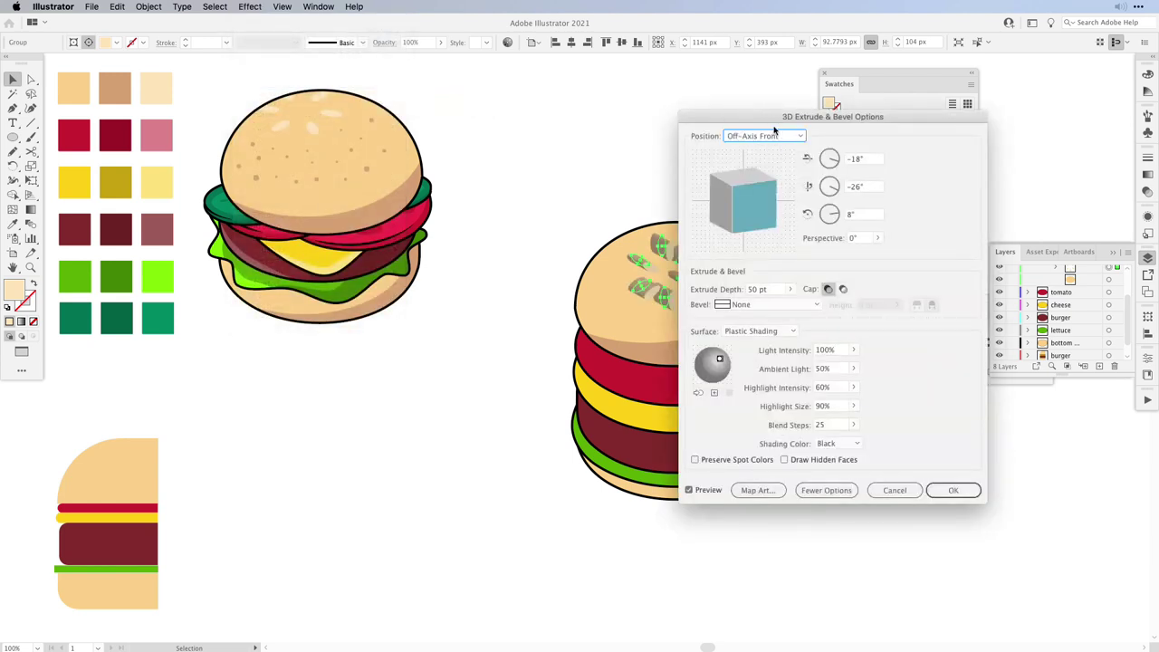
{"action": "left_click", "coordinate": [776, 136]}
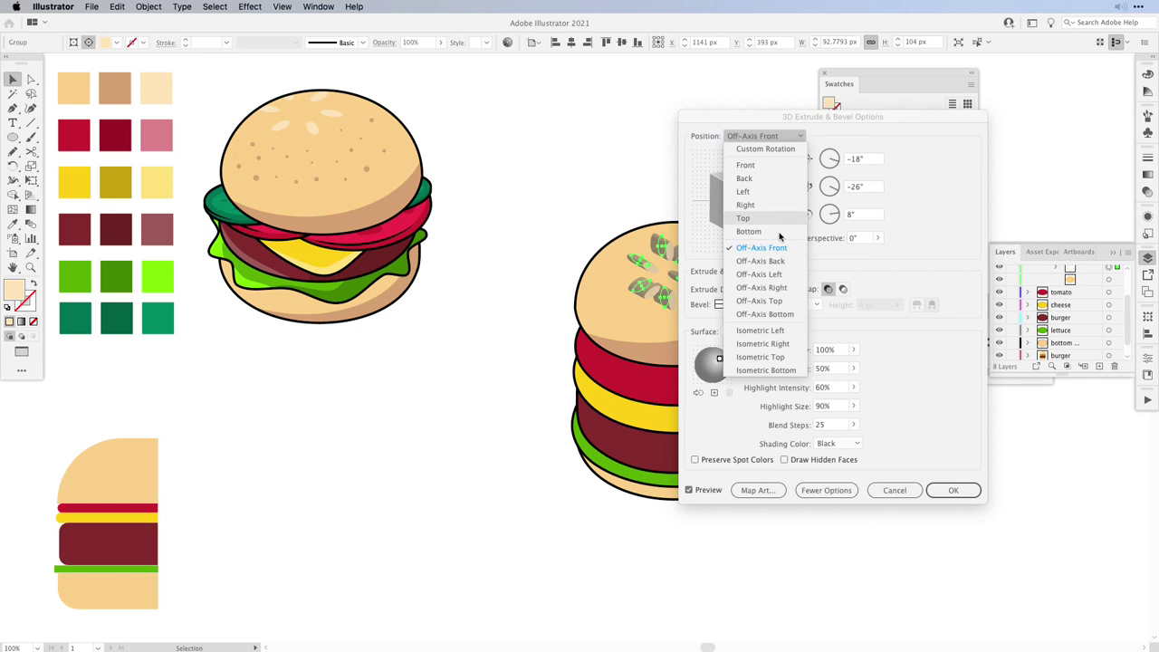
{"action": "left_click", "coordinate": [786, 359]}
{"action": "left_click", "coordinate": [754, 290]}
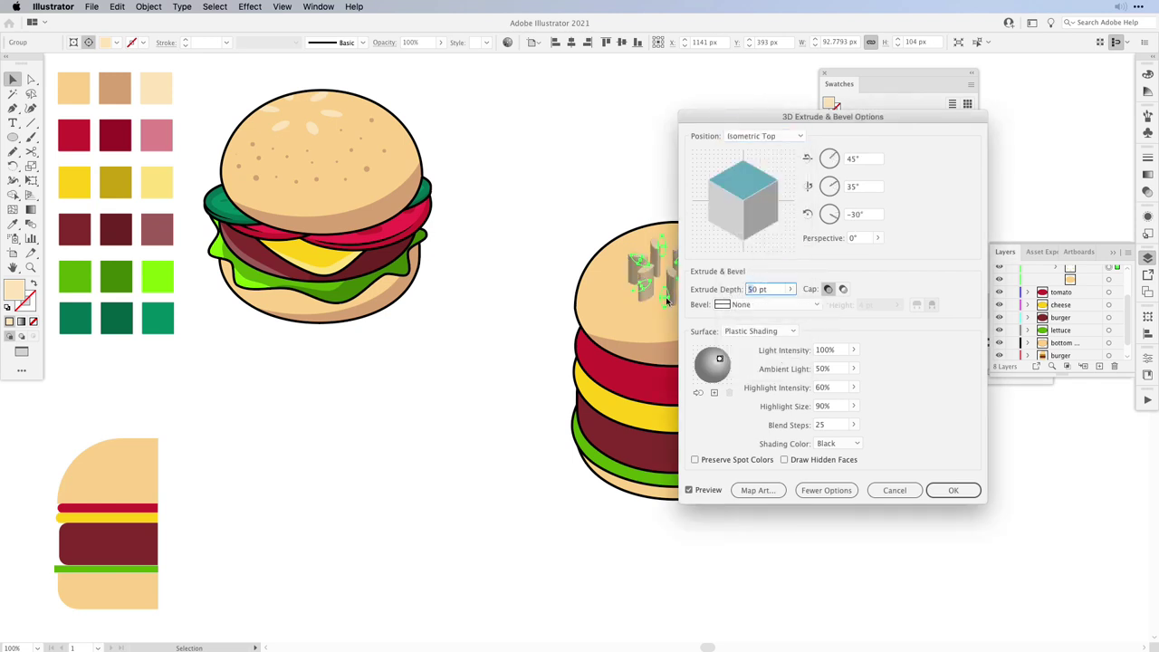
{"action": "left_click", "coordinate": [761, 331]}
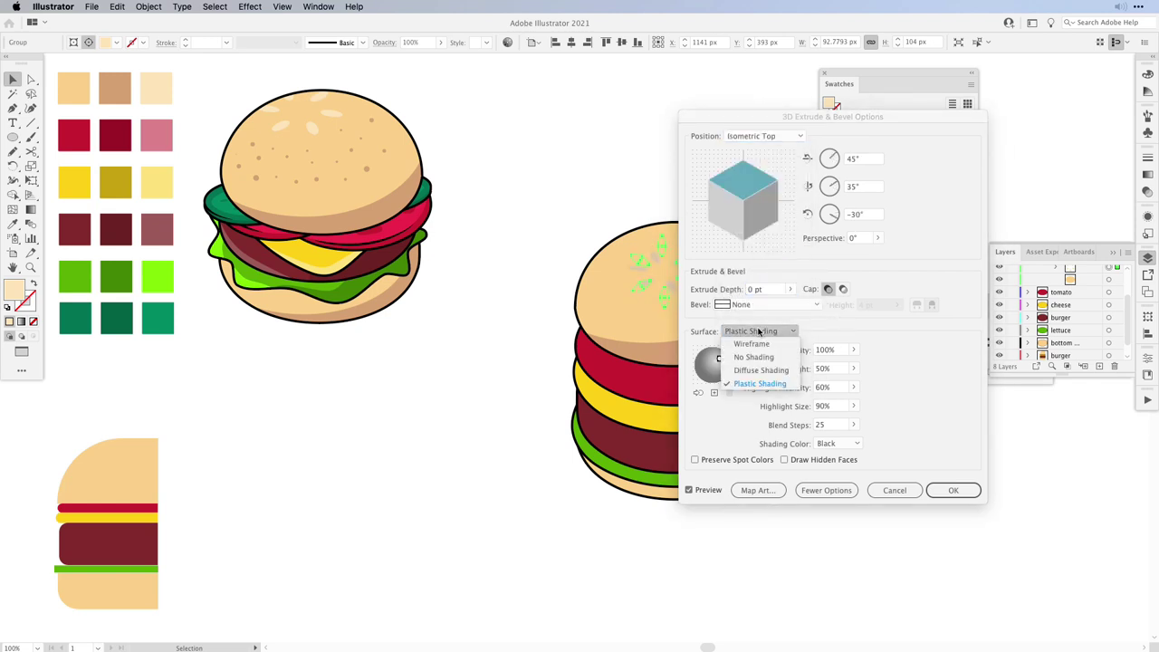
{"action": "left_click", "coordinate": [761, 358]}
{"action": "left_click", "coordinate": [953, 394]}
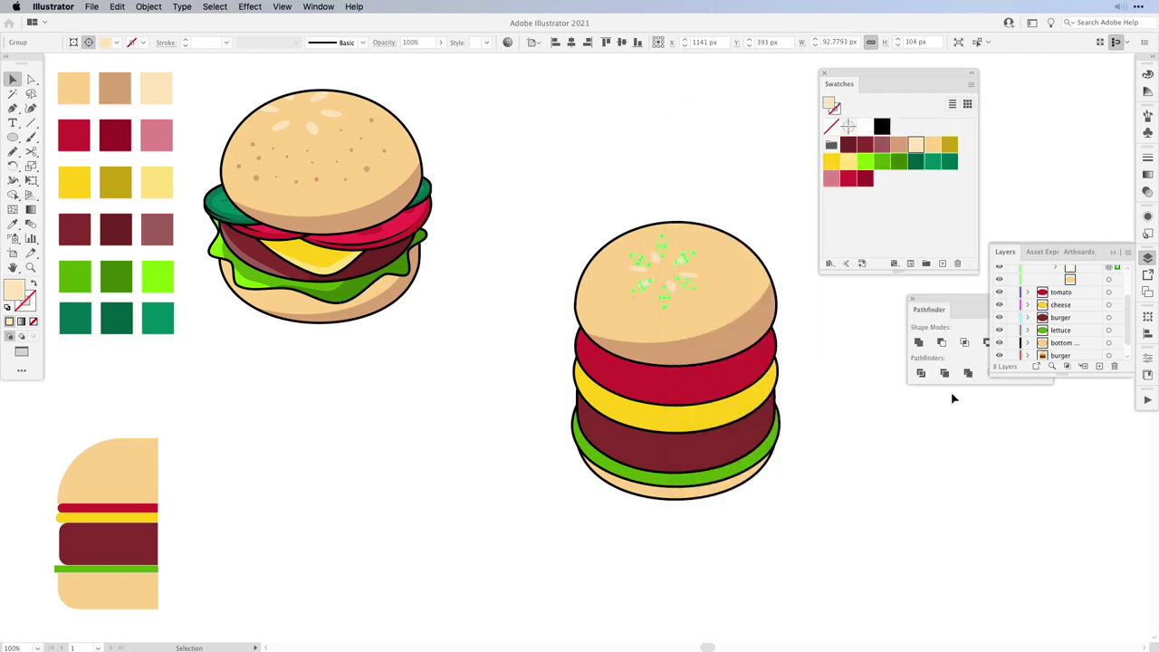
Step: Expand the seed group's appearance, then enlarge it to about 132 × 75 px at the bun's upper-left edge
{"action": "left_click", "coordinate": [149, 6]}
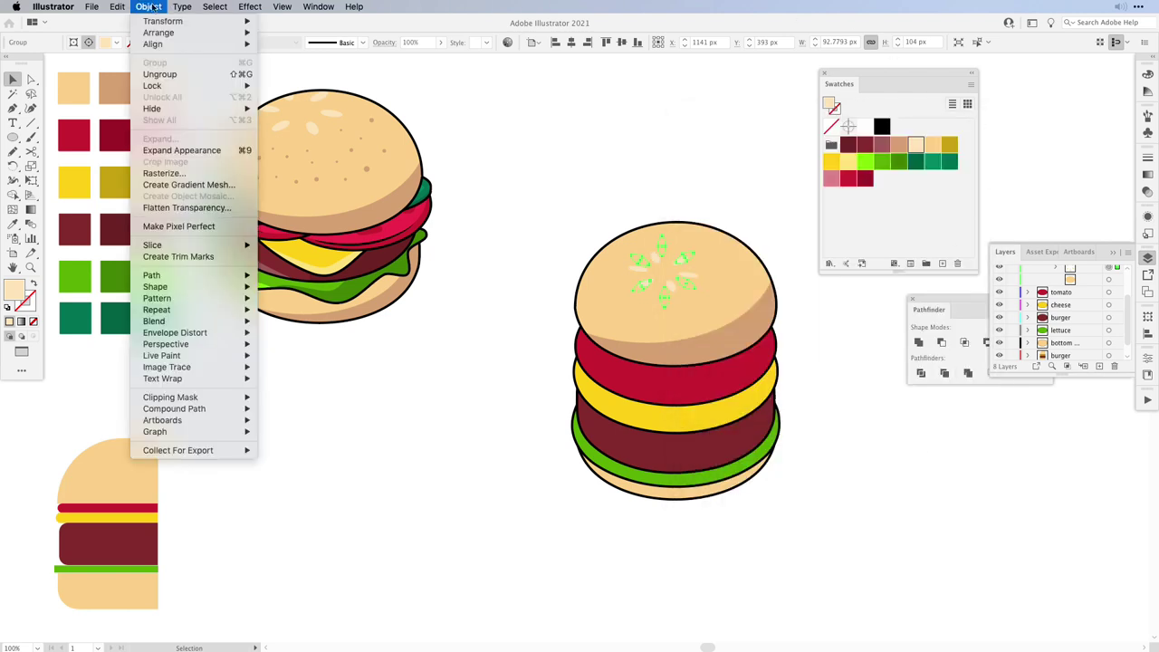
{"action": "left_click", "coordinate": [173, 152]}
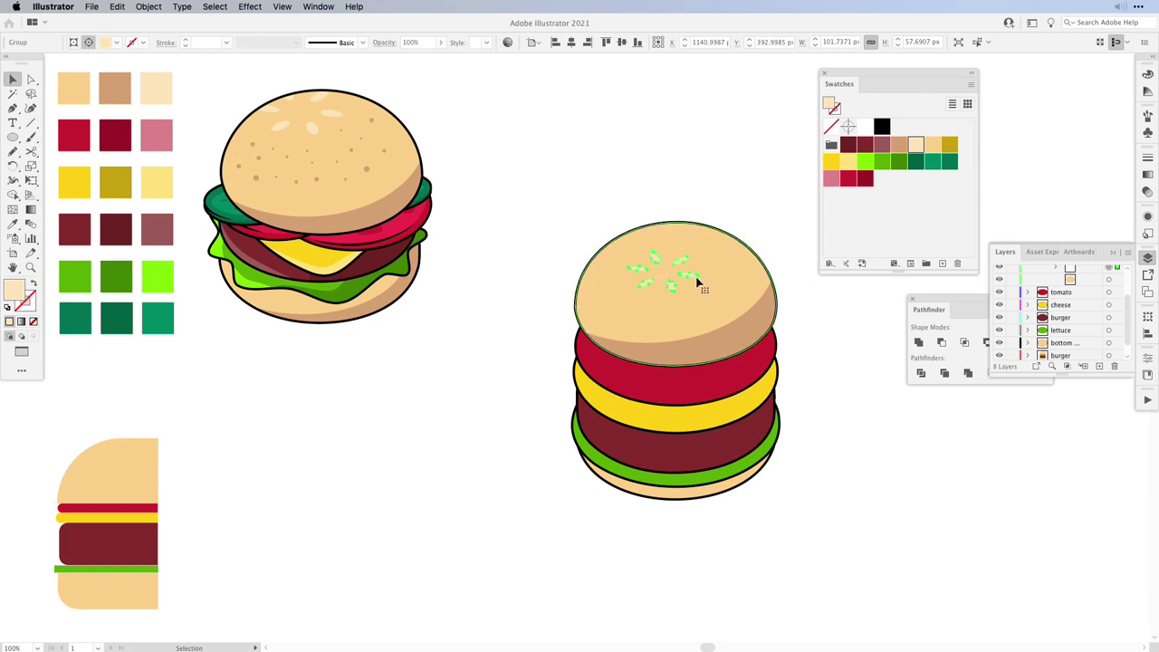
{"action": "key", "text": "e"}
{"action": "left_click_drag", "start_coordinate": [700, 252], "coordinate": [668, 233]}
{"action": "key", "text": "v"}
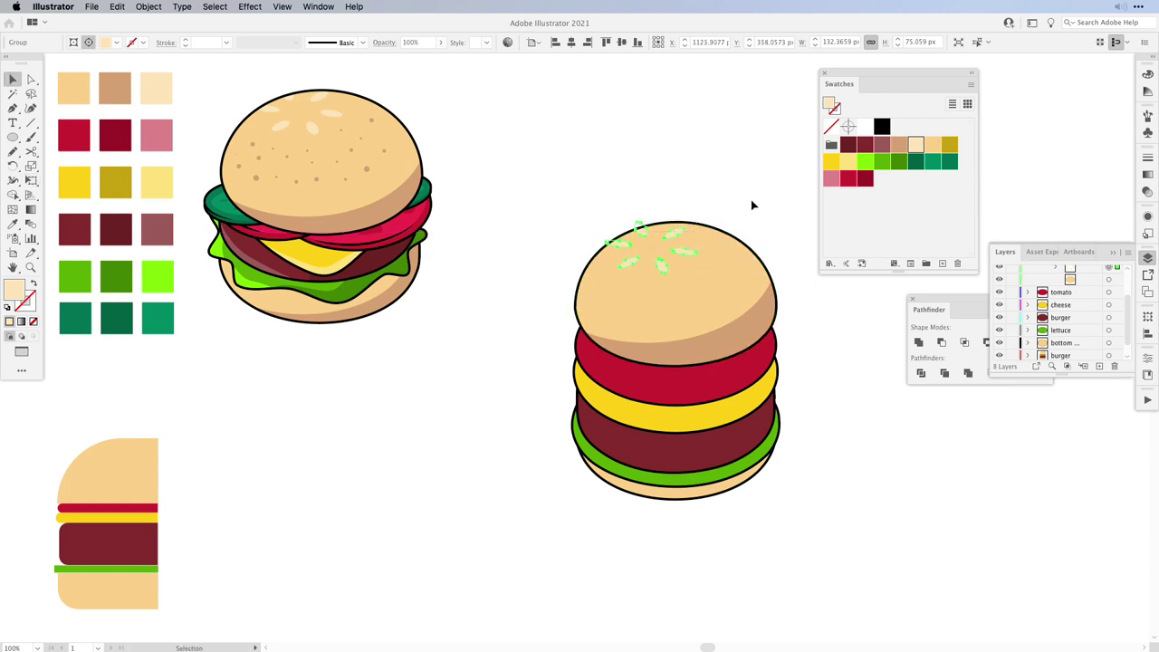
Step: Isolate the top bun's clip group and scatter small darker tan dots without stroke across the lower left, middle and right of the bun
{"action": "double_click", "coordinate": [725, 311]}
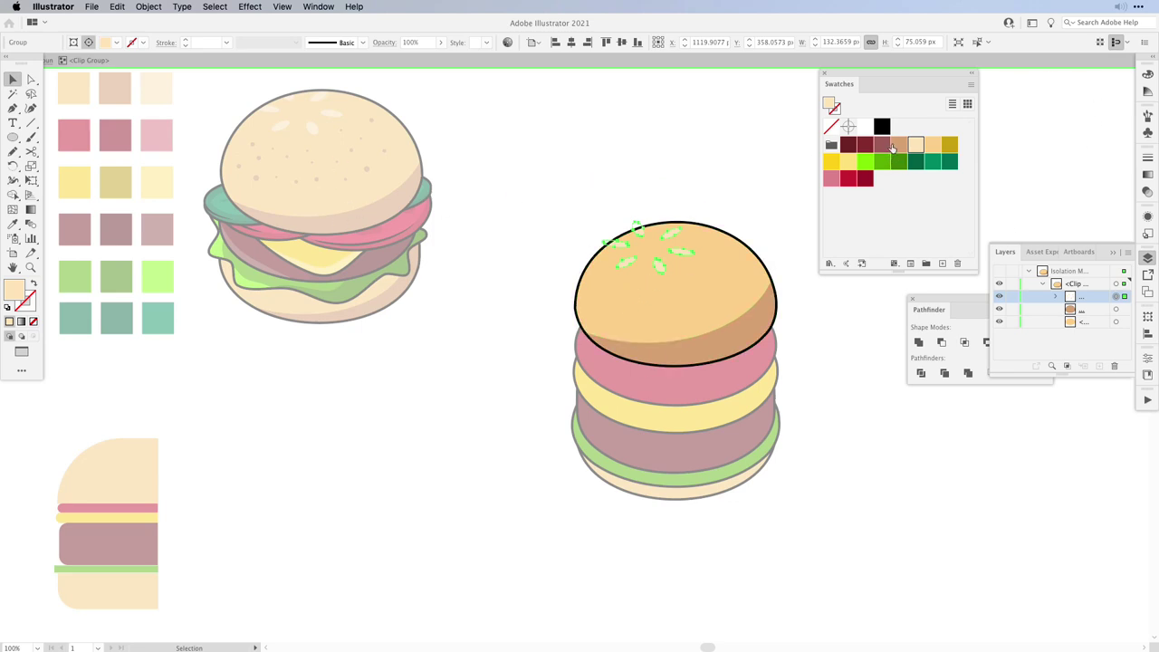
{"action": "key", "text": "super+shift+a"}
{"action": "key", "text": "l"}
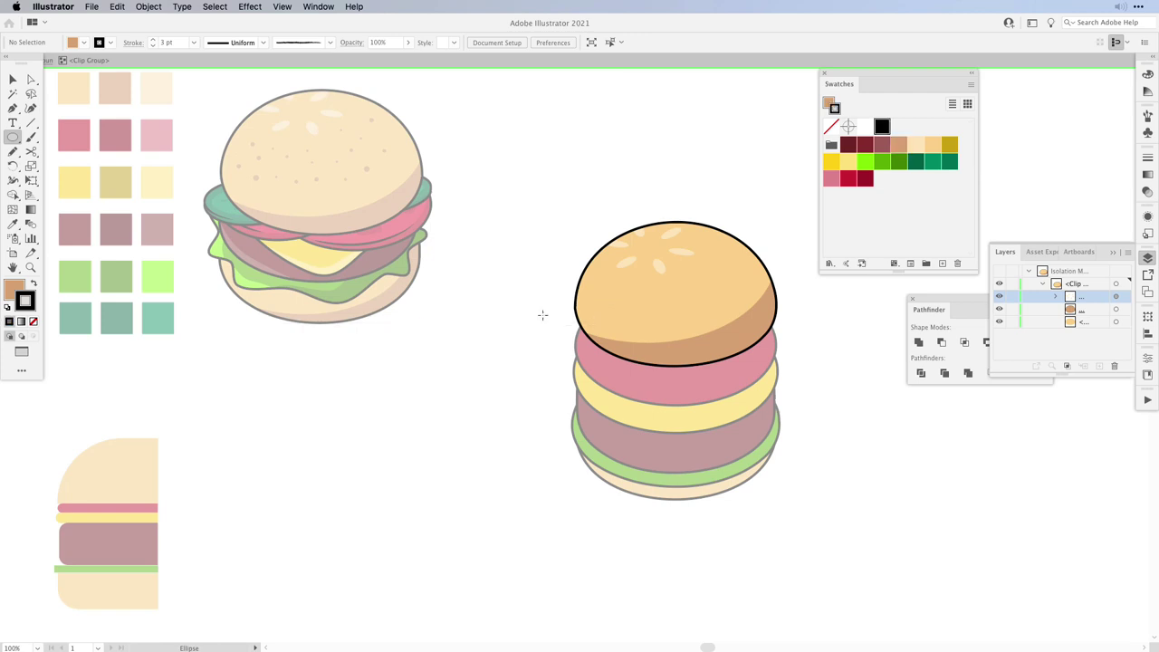
{"action": "key", "text": "slash"}
{"action": "mouse_move", "coordinate": [605, 295]}
{"action": "left_mouse_down"}
{"action": "mouse_move", "coordinate": [614, 317]}
{"action": "mouse_move", "coordinate": [625, 304]}
{"action": "left_mouse_up"}
{"action": "left_click_drag", "start_coordinate": [657, 309], "coordinate": [660, 312]}
{"action": "left_click_drag", "start_coordinate": [668, 311], "coordinate": [632, 317]}
{"action": "key", "text": "super+z"}
{"action": "key", "text": "super+z"}
{"action": "mouse_move", "coordinate": [639, 289]}
{"action": "left_mouse_down"}
{"action": "mouse_move", "coordinate": [646, 296]}
{"action": "mouse_move", "coordinate": [614, 291]}
{"action": "left_mouse_up"}
{"action": "left_click_drag", "start_coordinate": [589, 310], "coordinate": [653, 324]}
{"action": "mouse_move", "coordinate": [655, 306]}
{"action": "left_mouse_down"}
{"action": "mouse_move", "coordinate": [668, 292]}
{"action": "mouse_move", "coordinate": [685, 301]}
{"action": "mouse_move", "coordinate": [681, 320]}
{"action": "left_mouse_up"}
{"action": "left_click_drag", "start_coordinate": [683, 283], "coordinate": [711, 285]}
{"action": "left_click_drag", "start_coordinate": [694, 268], "coordinate": [738, 280]}
{"action": "left_click_drag", "start_coordinate": [713, 309], "coordinate": [719, 314]}
{"action": "left_click_drag", "start_coordinate": [698, 316], "coordinate": [703, 305]}
{"action": "left_click_drag", "start_coordinate": [741, 297], "coordinate": [745, 301]}
{"action": "left_click_drag", "start_coordinate": [720, 269], "coordinate": [722, 262]}
{"action": "left_click_drag", "start_coordinate": [734, 266], "coordinate": [757, 281]}
Step: Delete one surplus dot near the bun's centre, reposition a lower dot and leave isolation mode
{"action": "key", "text": "a"}
{"action": "left_click", "coordinate": [697, 270]}
{"action": "key", "text": "Delete"}
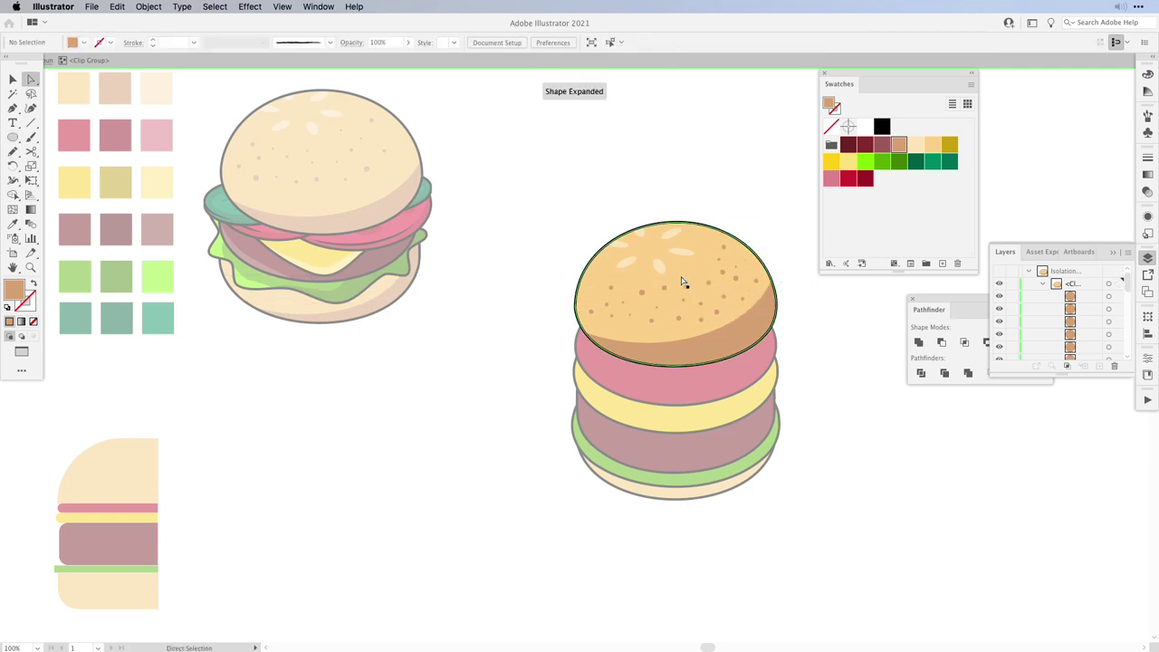
{"action": "left_click_drag", "start_coordinate": [679, 318], "coordinate": [674, 306]}
{"action": "double_click", "coordinate": [847, 389]}
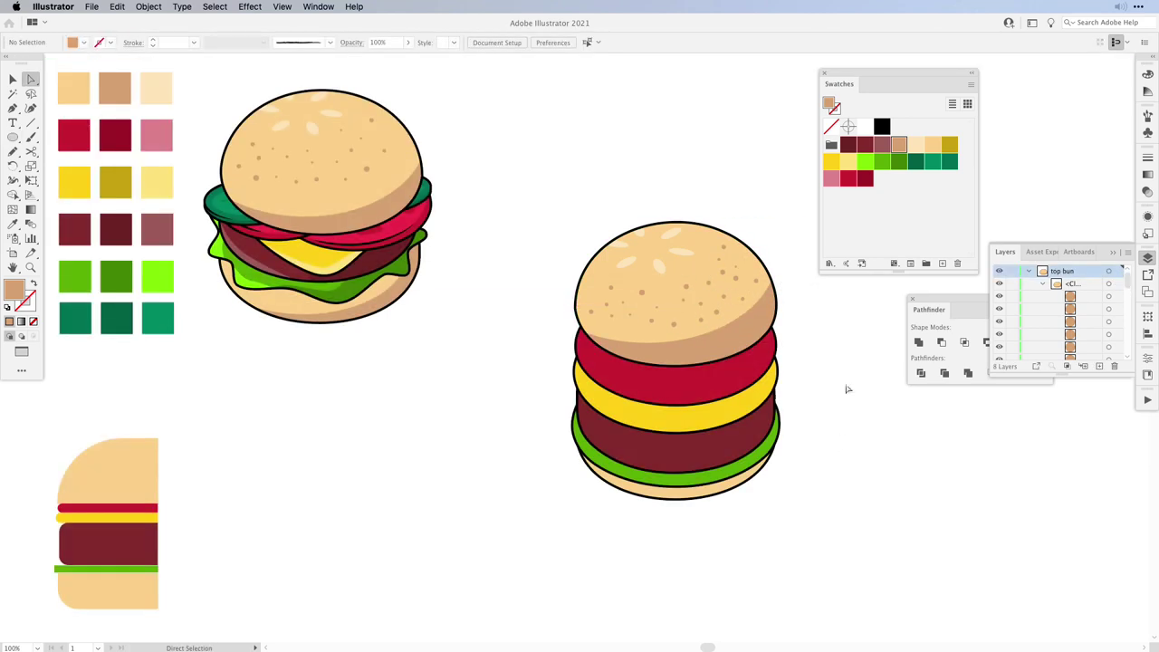
Step: Move the tomato slice out of the stack to the empty area left of the burger
{"action": "key", "text": "v"}
{"action": "left_click", "coordinate": [724, 387]}
{"action": "left_click_drag", "start_coordinate": [711, 395], "coordinate": [484, 479]}
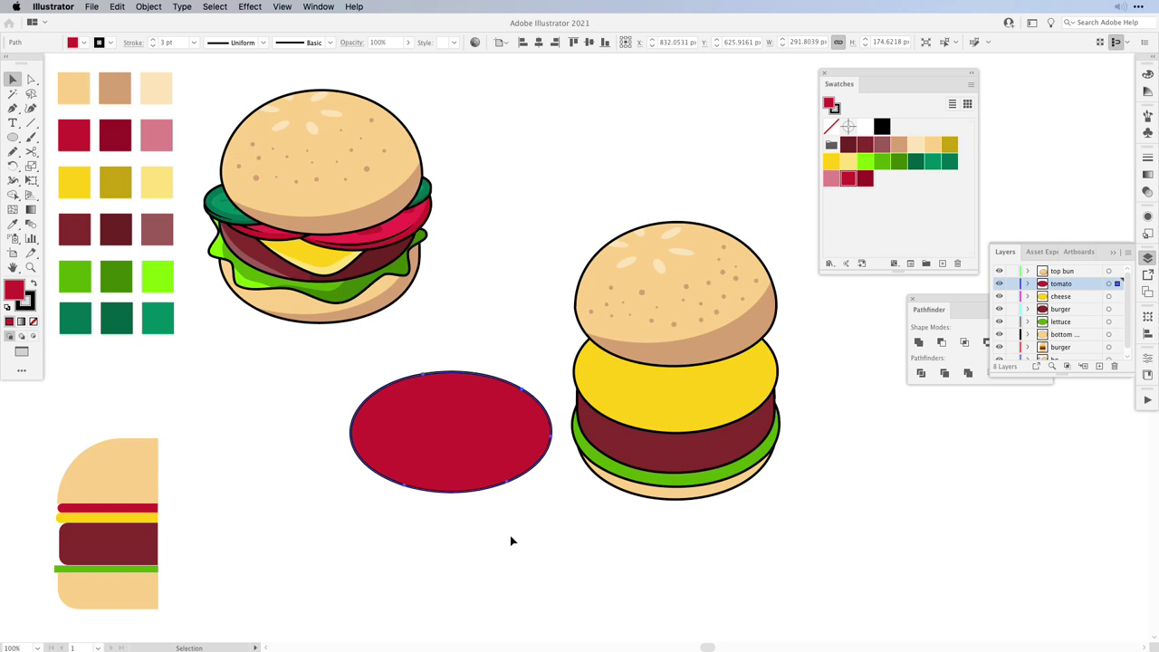
Step: Set the tomato to Draw Inside with no stroke and add a brighter red (ea2440) swatch as the fill
{"action": "key", "text": "super+equal"}
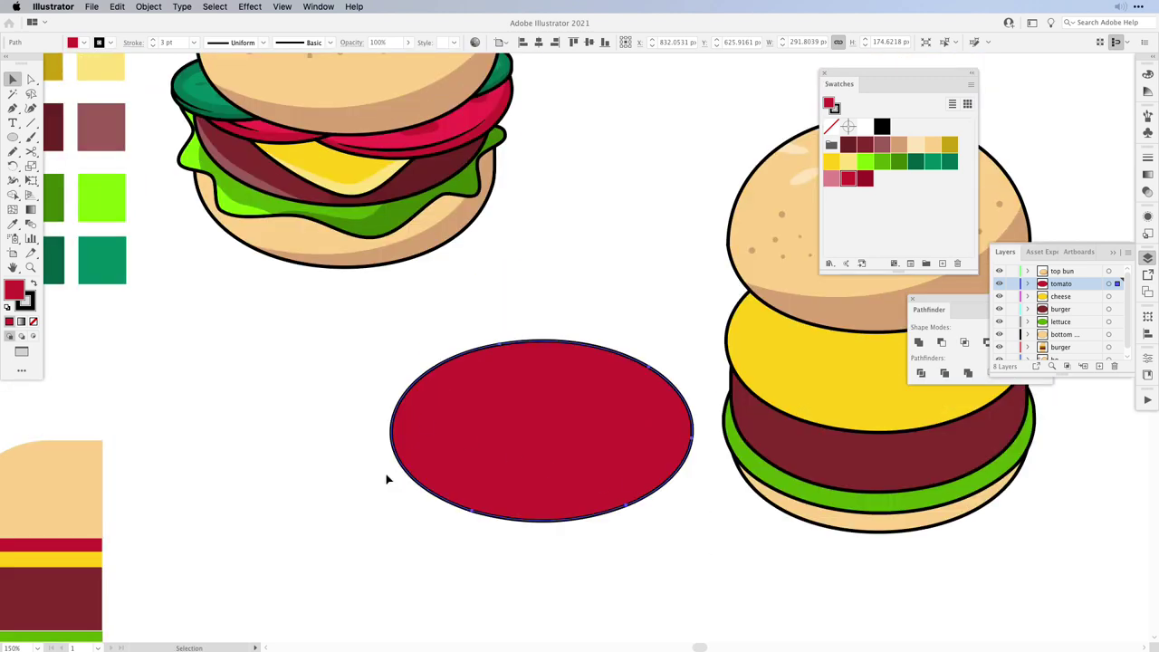
{"action": "left_click", "coordinate": [32, 337]}
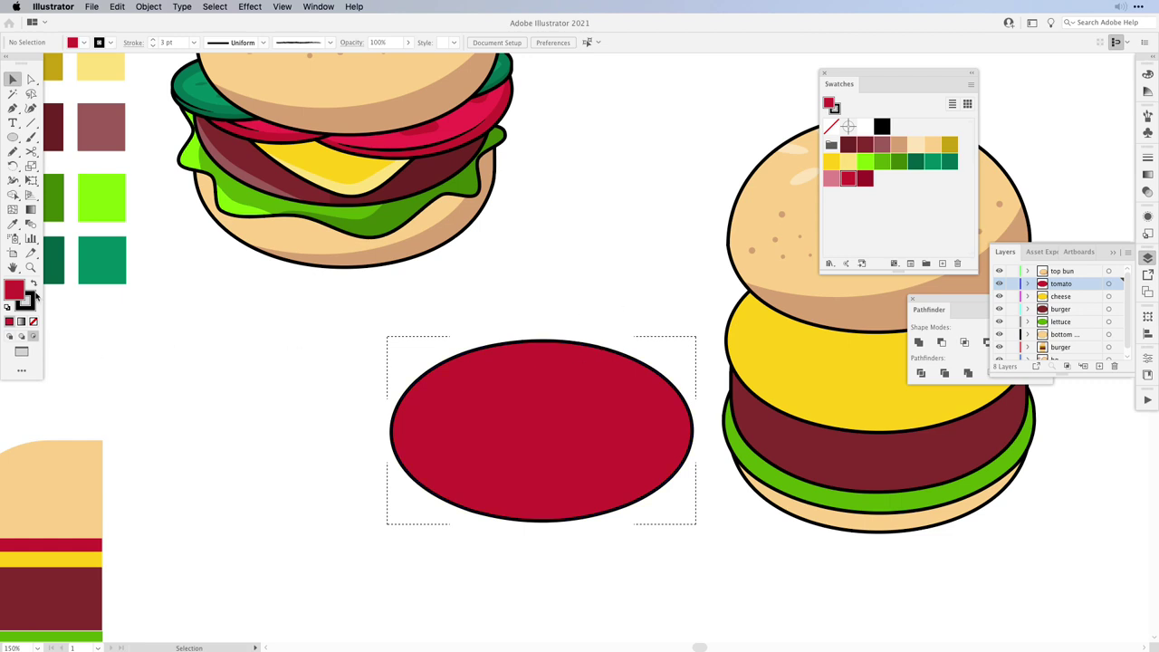
{"action": "left_click", "coordinate": [33, 299]}
{"action": "left_click", "coordinate": [33, 322]}
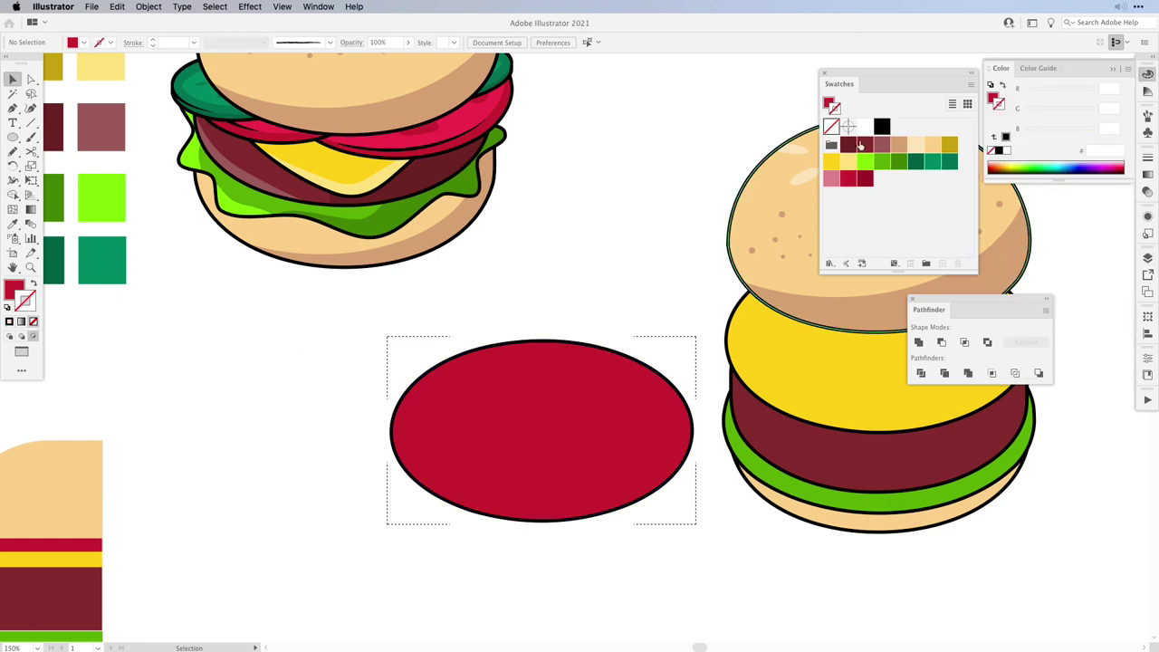
{"action": "left_click", "coordinate": [828, 101]}
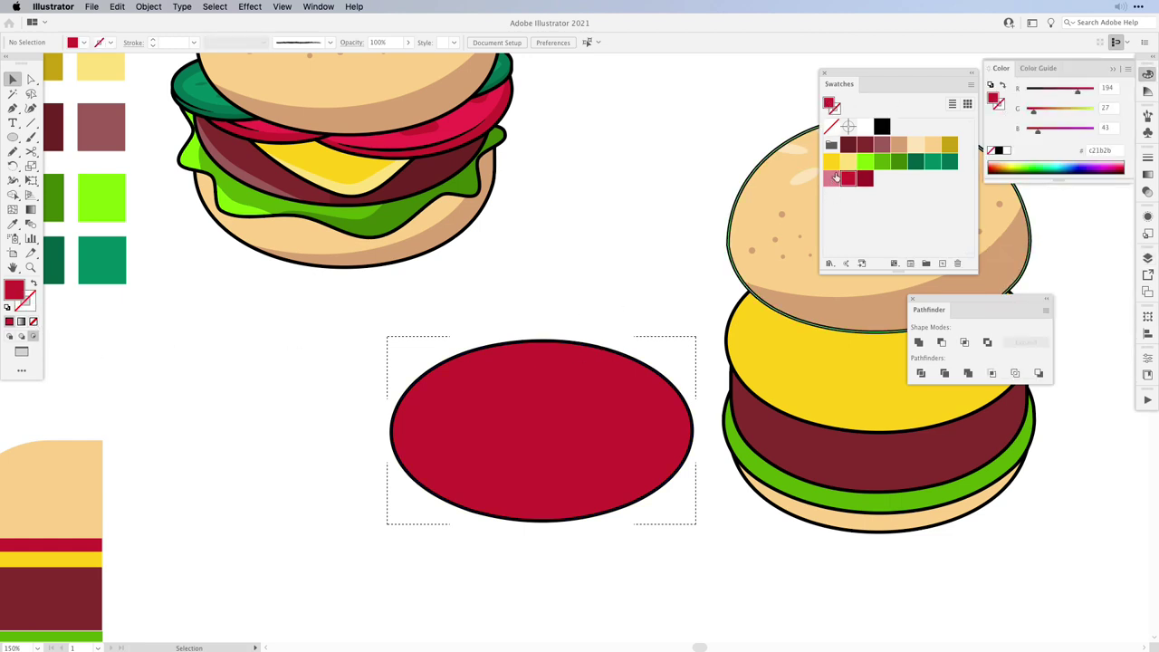
{"action": "left_click_drag", "start_coordinate": [835, 177], "coordinate": [837, 177]}
{"action": "left_click", "coordinate": [883, 180]}
Step: Draw a 322 × 204 px bright red ellipse inside the tomato, placed so only the lower-right edge stays dark
{"action": "key", "text": "l"}
{"action": "left_click_drag", "start_coordinate": [322, 266], "coordinate": [654, 477]}
{"action": "key", "text": "v"}
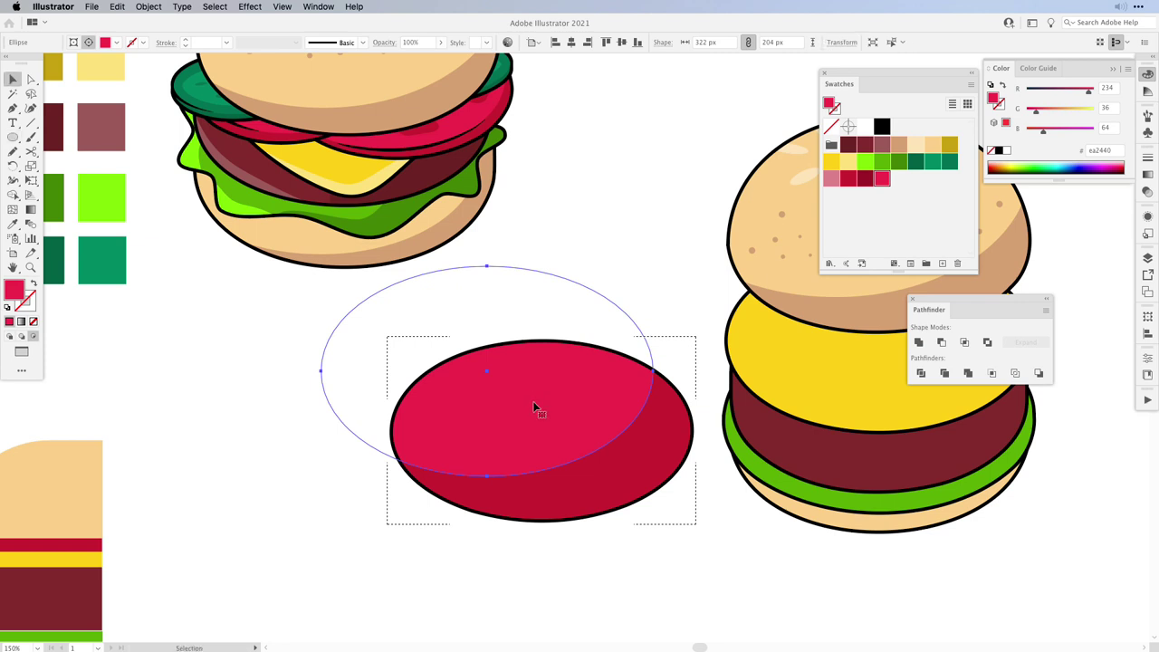
{"action": "left_click_drag", "start_coordinate": [535, 407], "coordinate": [574, 446]}
{"action": "left_click", "coordinate": [664, 242]}
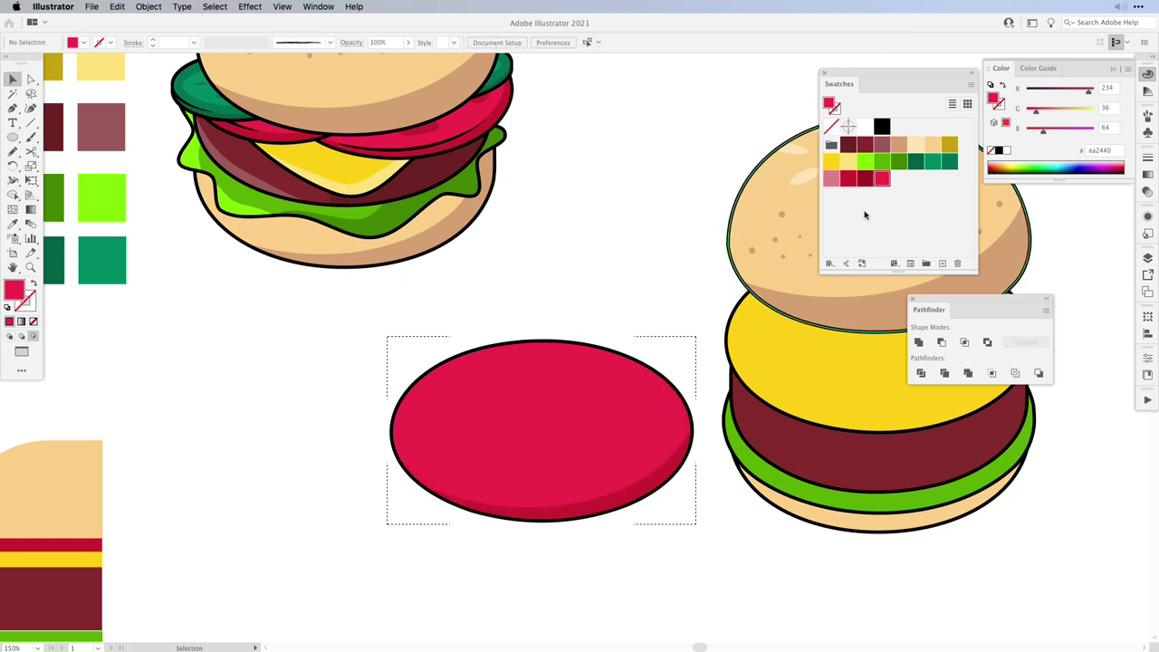
Step: Draw a 20 × 54 px rectangle filled with the darker red (c21b2b) inside the tomato, just below its centre
{"action": "left_click", "coordinate": [847, 180]}
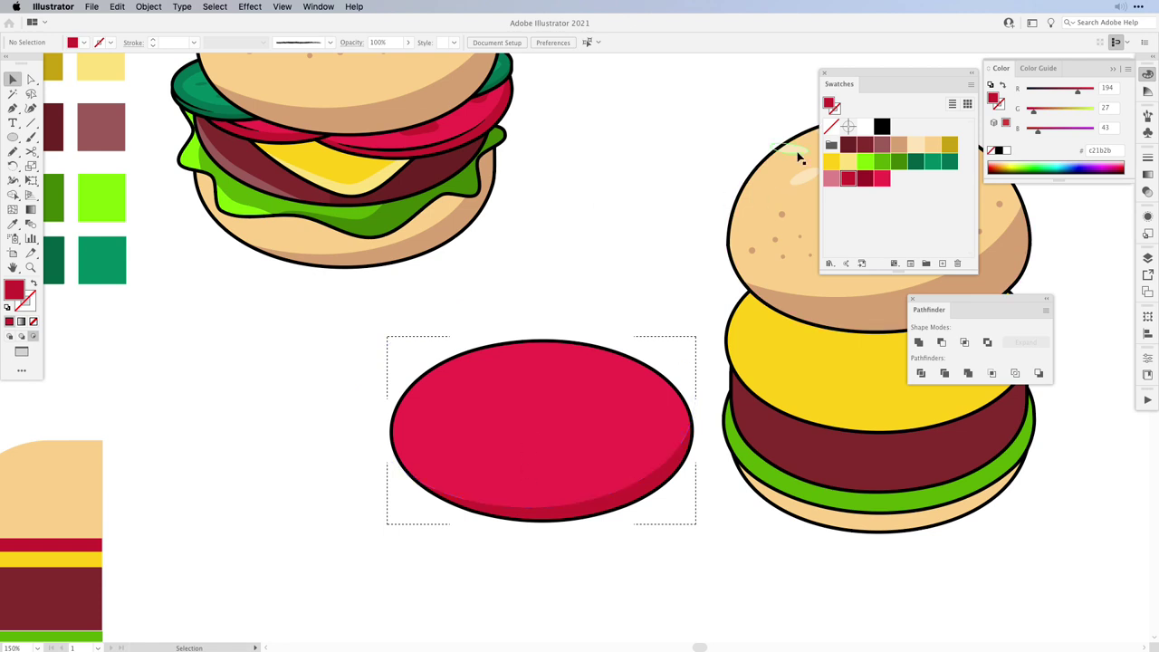
{"action": "key", "text": "m"}
{"action": "left_click_drag", "start_coordinate": [518, 422], "coordinate": [541, 477]}
Step: Taper the rectangle towards its upper end into a wedge with rounded corners, about 28 × 64 px, and shift it slightly right
{"action": "key", "text": "a"}
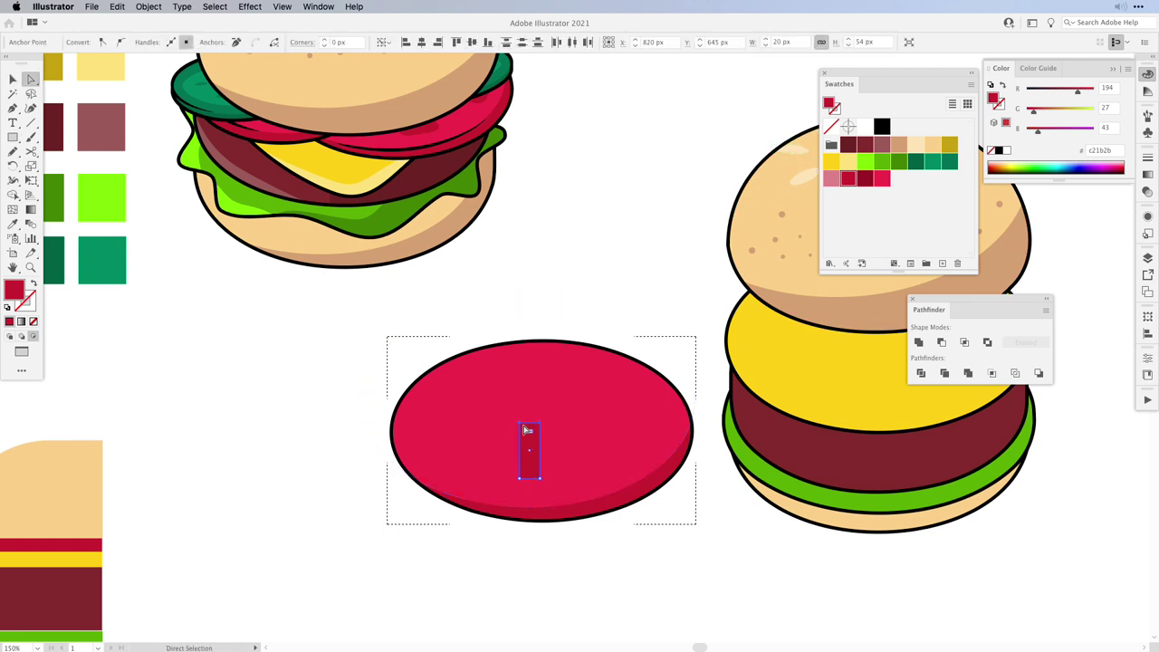
{"action": "key", "text": "alt+super+j"}
{"action": "left_click", "coordinate": [727, 257]}
{"action": "left_click_drag", "start_coordinate": [529, 432], "coordinate": [530, 439]}
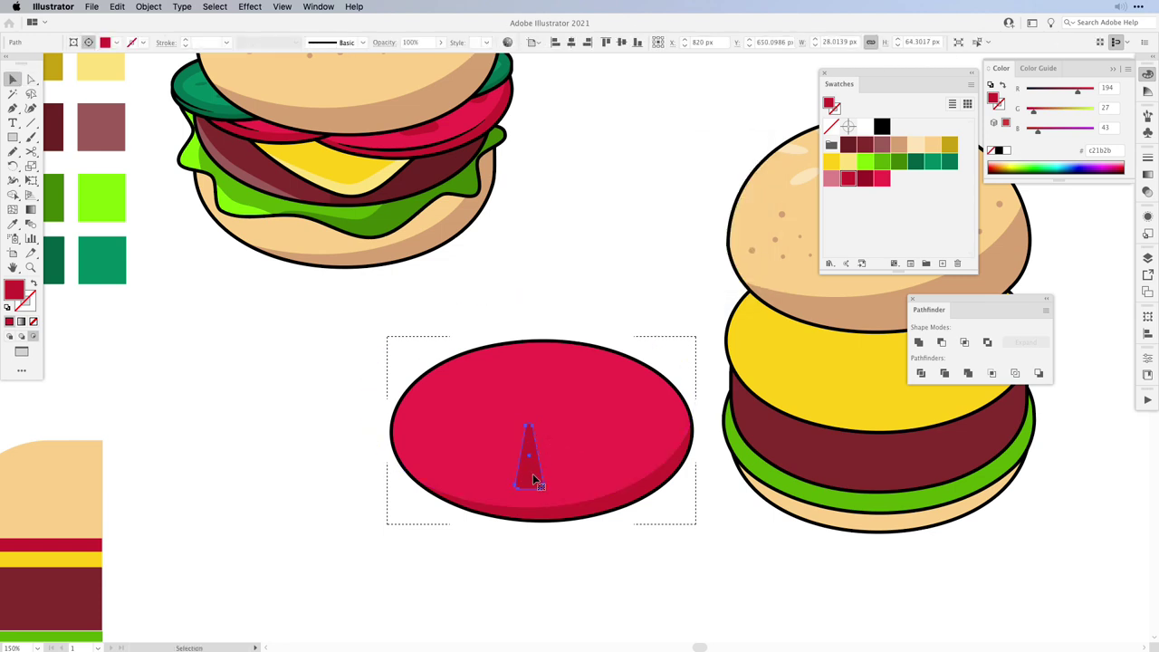
{"action": "left_click_drag", "start_coordinate": [535, 472], "coordinate": [542, 473]}
Step: Rotate a copy of the wedge by 60° about a point above it and repeat to complete a ring of six
{"action": "key", "text": "r"}
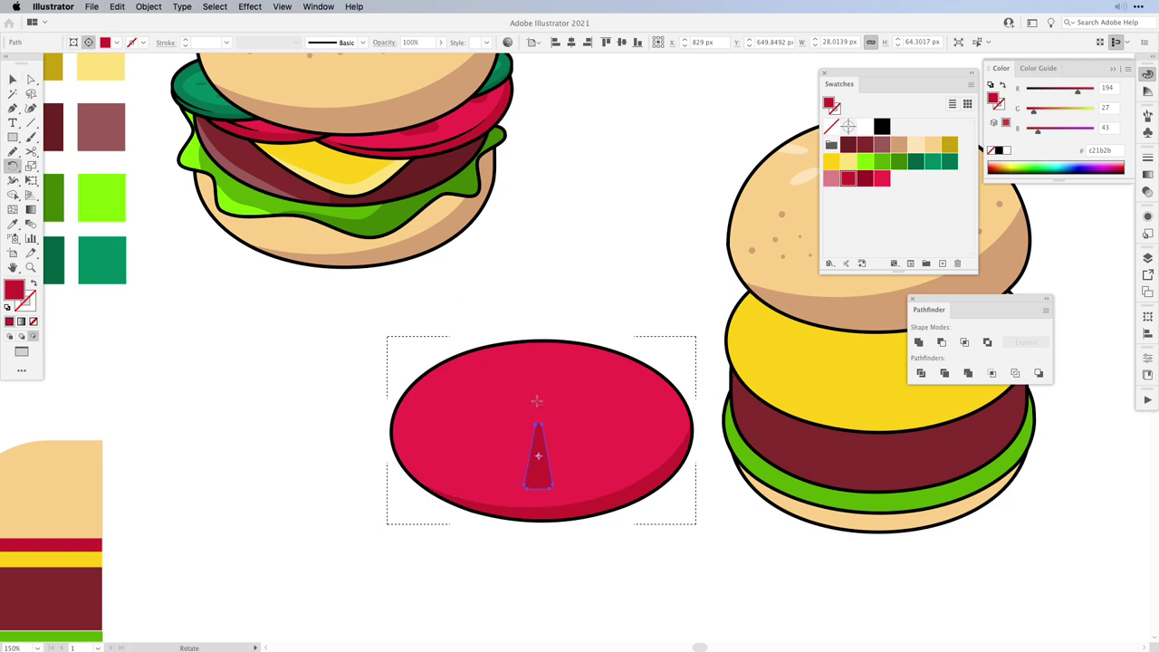
{"action": "left_click", "coordinate": [537, 401], "text": "alt"}
{"action": "left_click", "coordinate": [532, 204]}
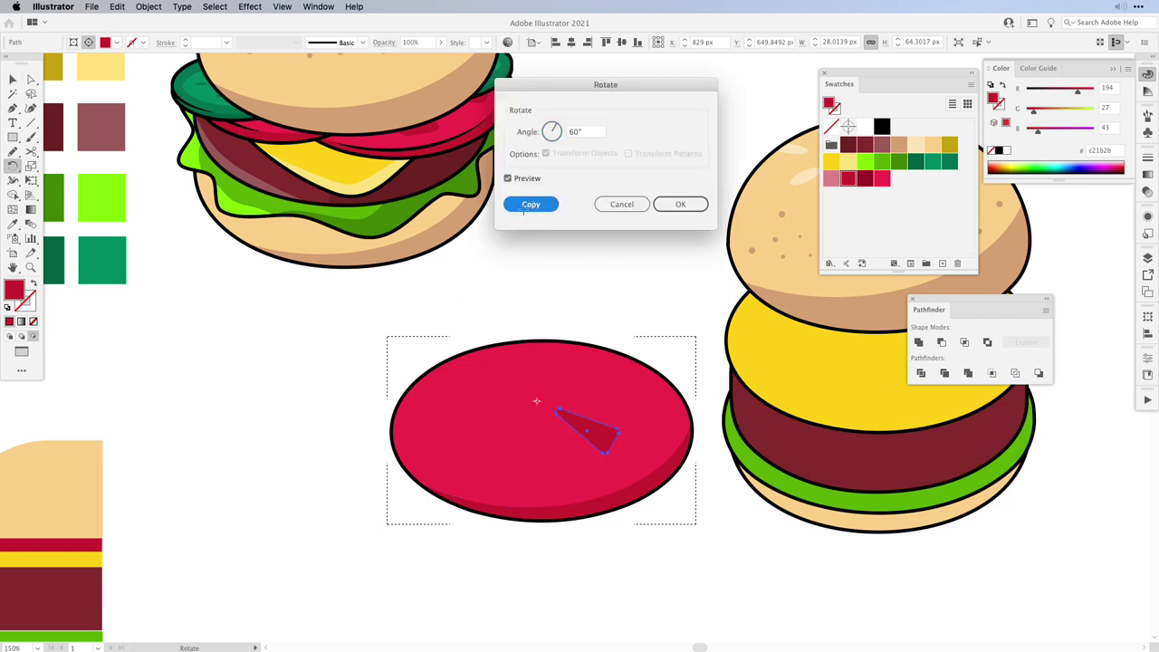
{"action": "key", "text": "super+d"}
{"action": "key", "text": "super+d"}
{"action": "key", "text": "super+d"}
{"action": "key", "text": "super+d"}
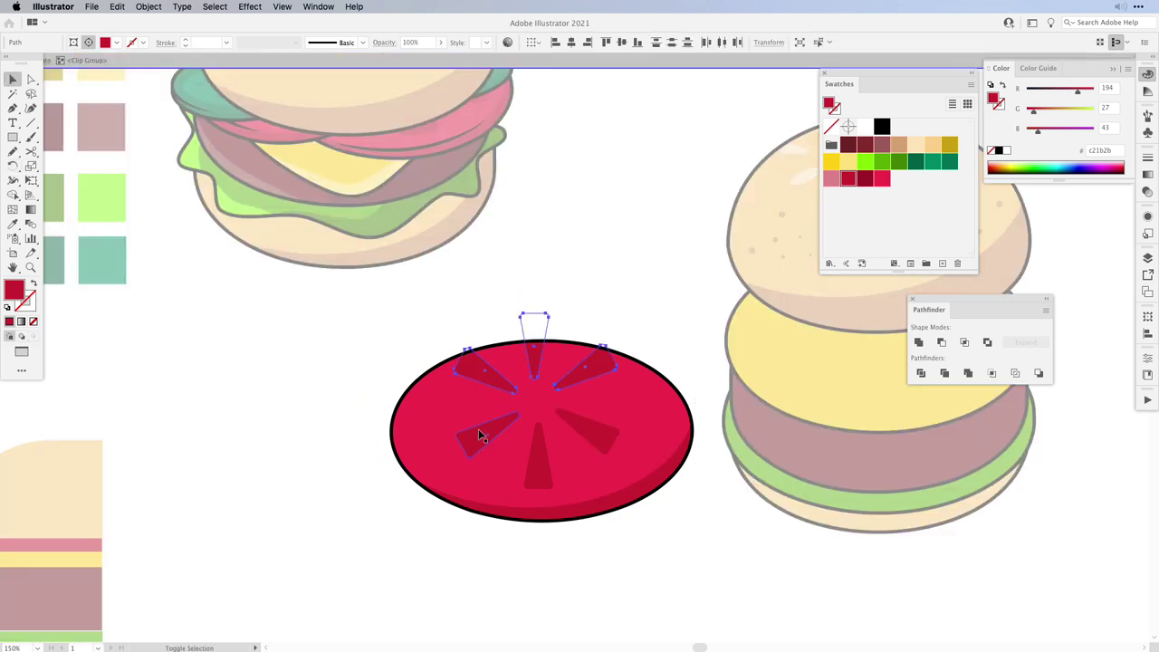
Step: Select all six wedges inside the tomato's clip group and group them
{"action": "left_click", "coordinate": [479, 433], "text": "shift"}
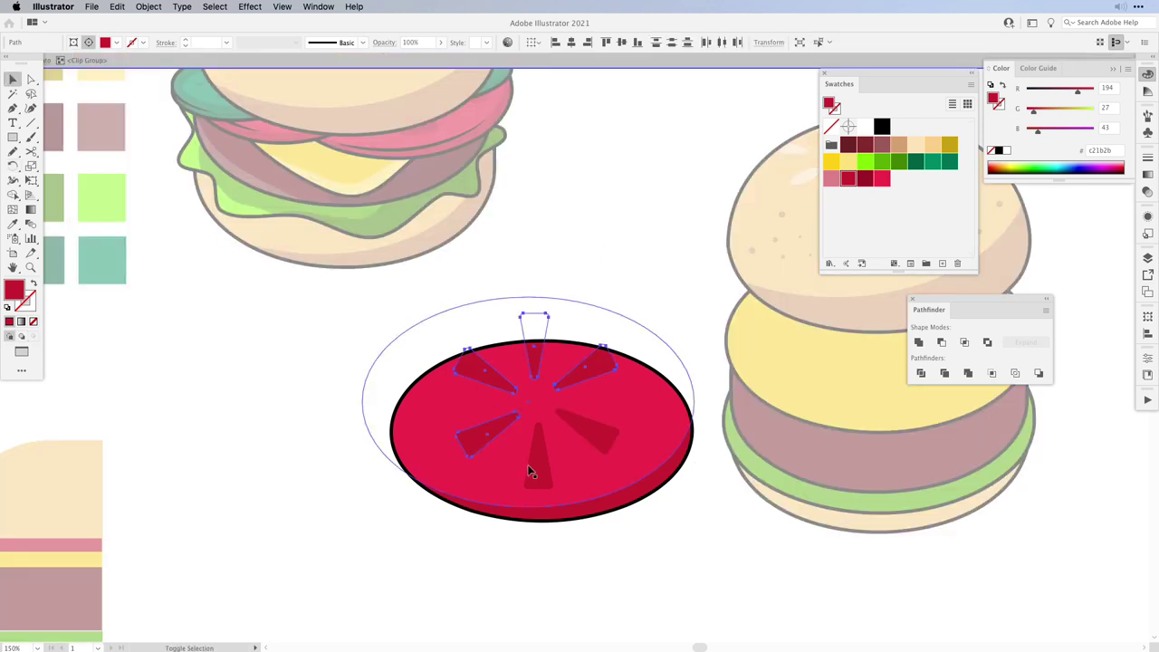
{"action": "left_click", "coordinate": [534, 471], "text": "shift"}
{"action": "left_click", "coordinate": [591, 436], "text": "shift"}
{"action": "key", "text": "super+g"}
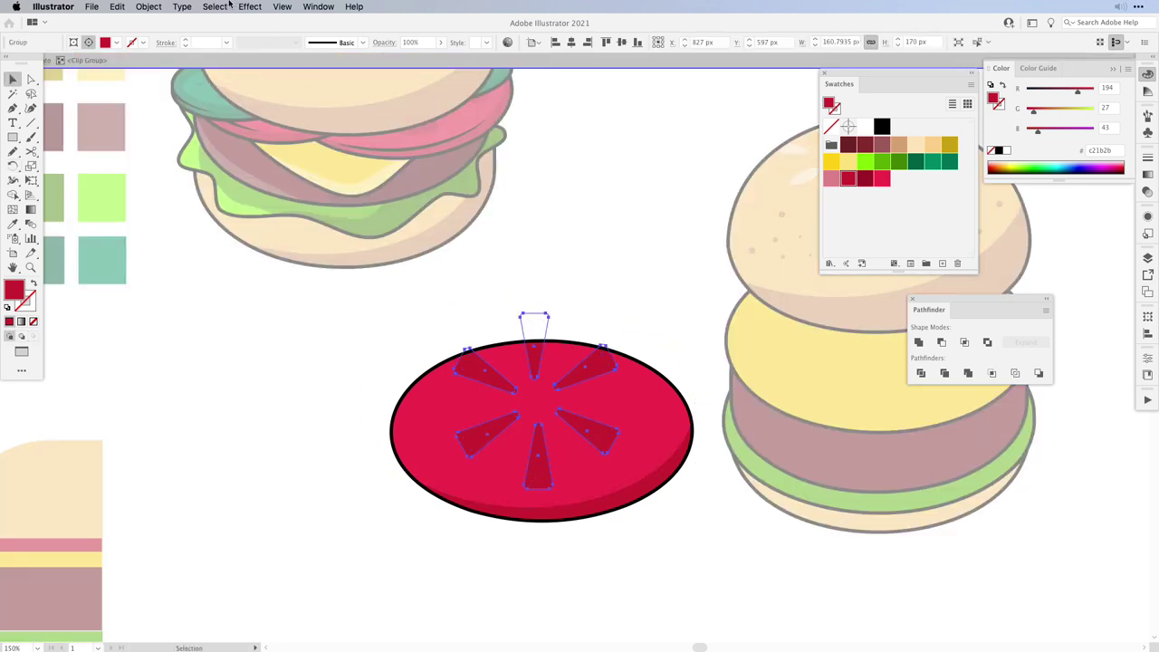
Step: Reapply the last Extrude & Bevel effect to the wedge group and scale it to about 226 × 229 px, centred on the tomato
{"action": "left_click", "coordinate": [251, 7]}
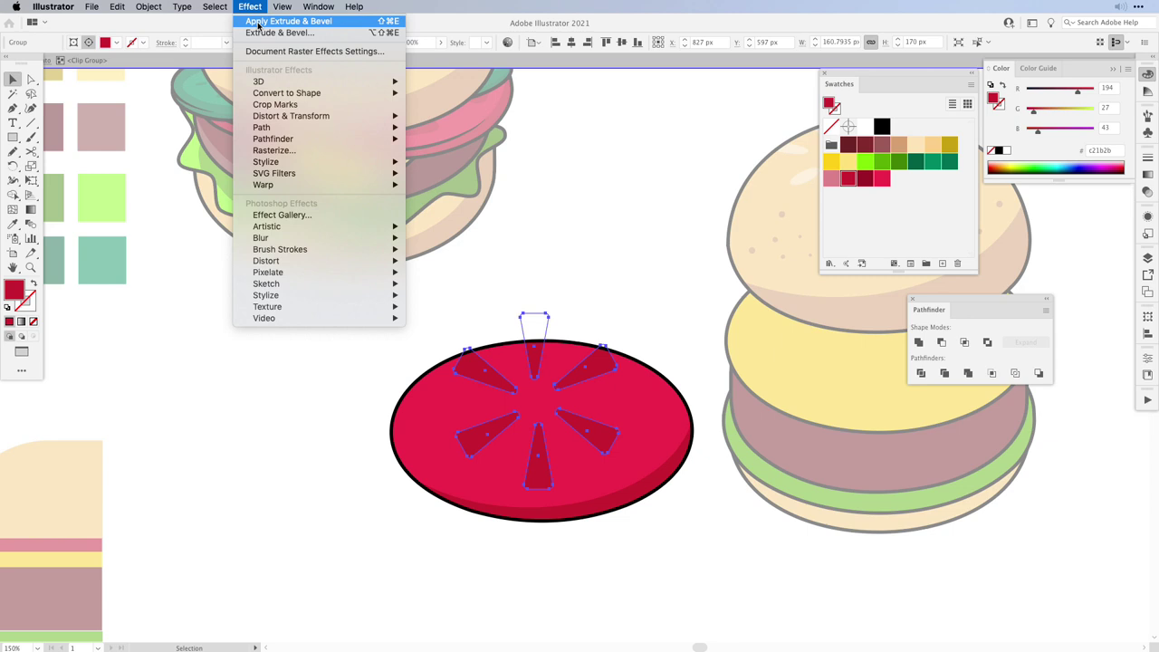
{"action": "left_click_drag", "start_coordinate": [619, 313], "coordinate": [639, 292]}
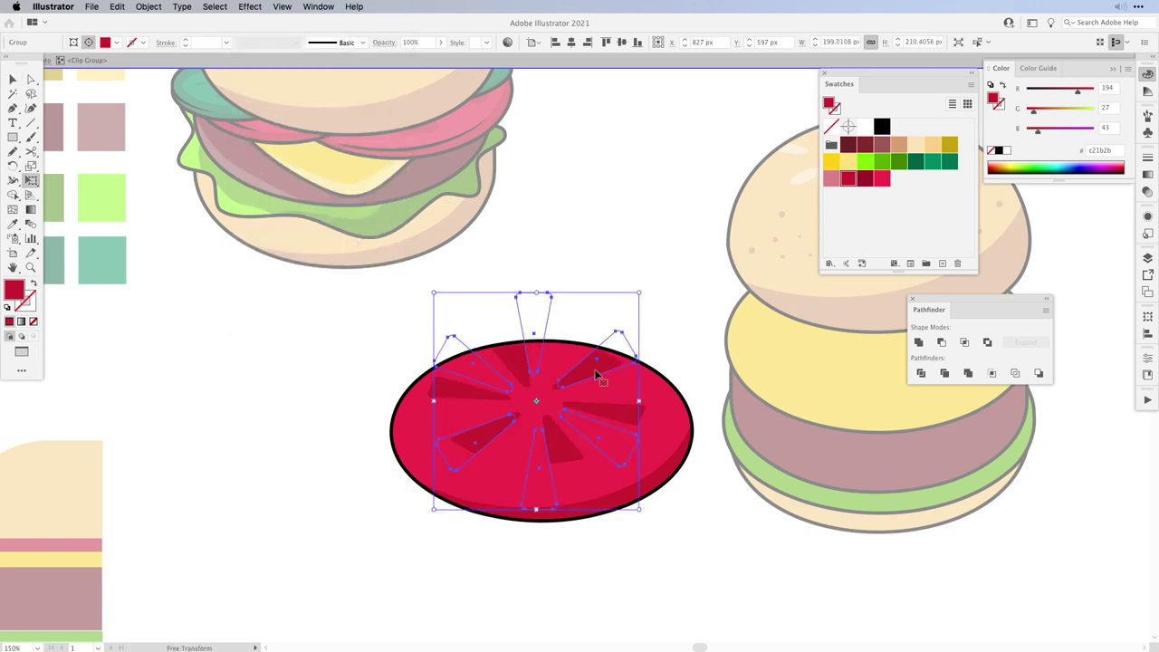
{"action": "left_click_drag", "start_coordinate": [596, 375], "coordinate": [600, 394]}
{"action": "left_click_drag", "start_coordinate": [643, 313], "coordinate": [645, 307]}
Step: Expand the appearance of the extruded wedge group and leave the tomato's clip group
{"action": "left_click", "coordinate": [148, 7]}
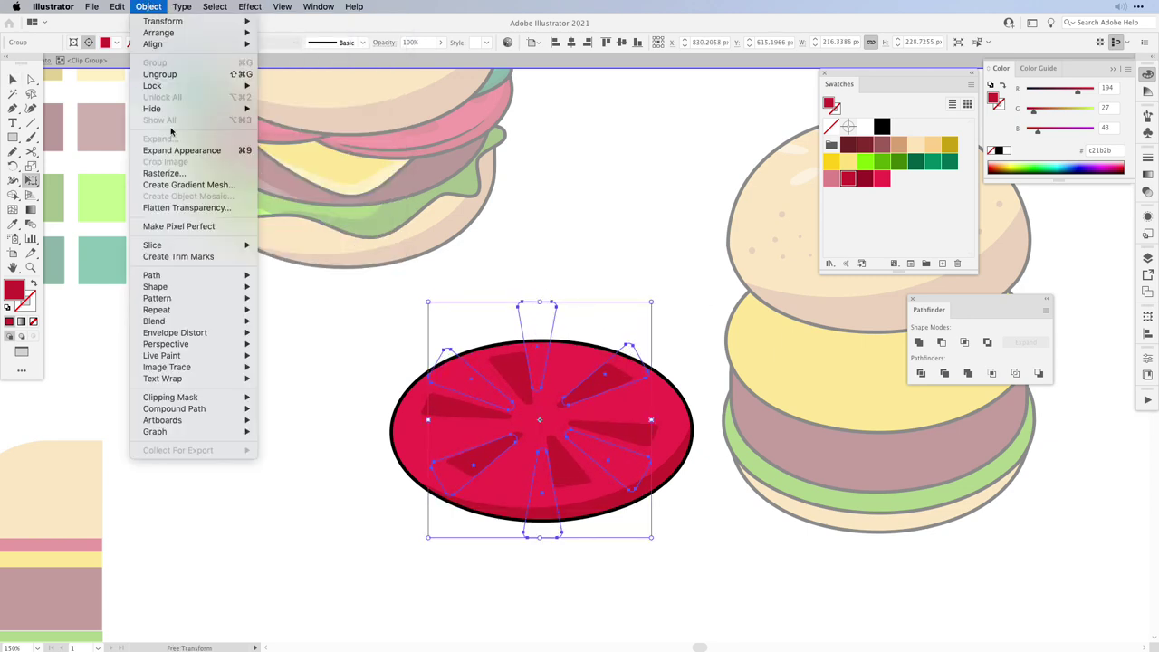
{"action": "left_click", "coordinate": [194, 150]}
{"action": "key", "text": "v"}
{"action": "left_click", "coordinate": [616, 622]}
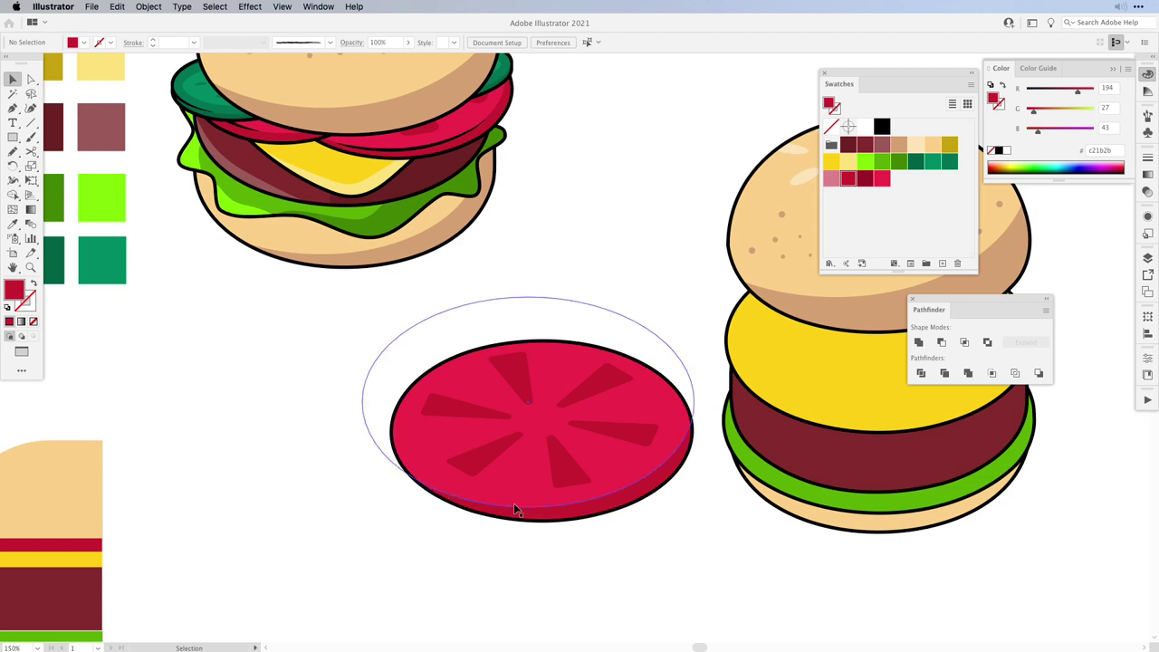
Step: Inside the tomato's clip group, duplicate the top-face ellipse in front with no fill and a black stroke
{"action": "key", "text": "b"}
{"action": "key", "text": "v"}
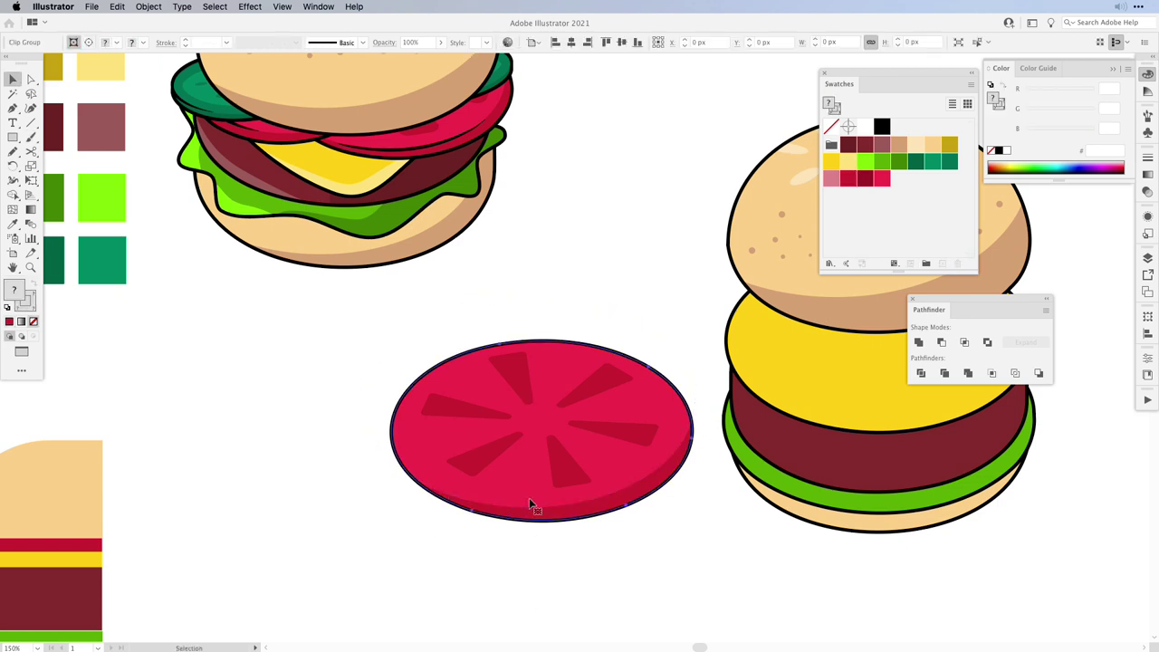
{"action": "double_click", "coordinate": [530, 500]}
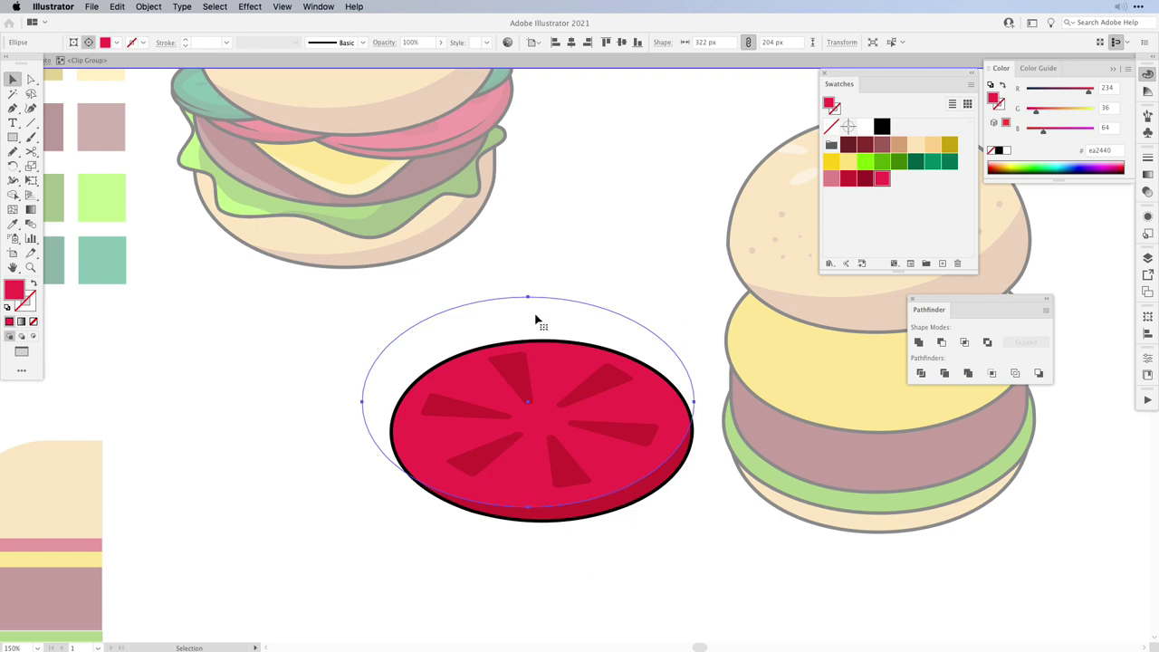
{"action": "key", "text": "slash"}
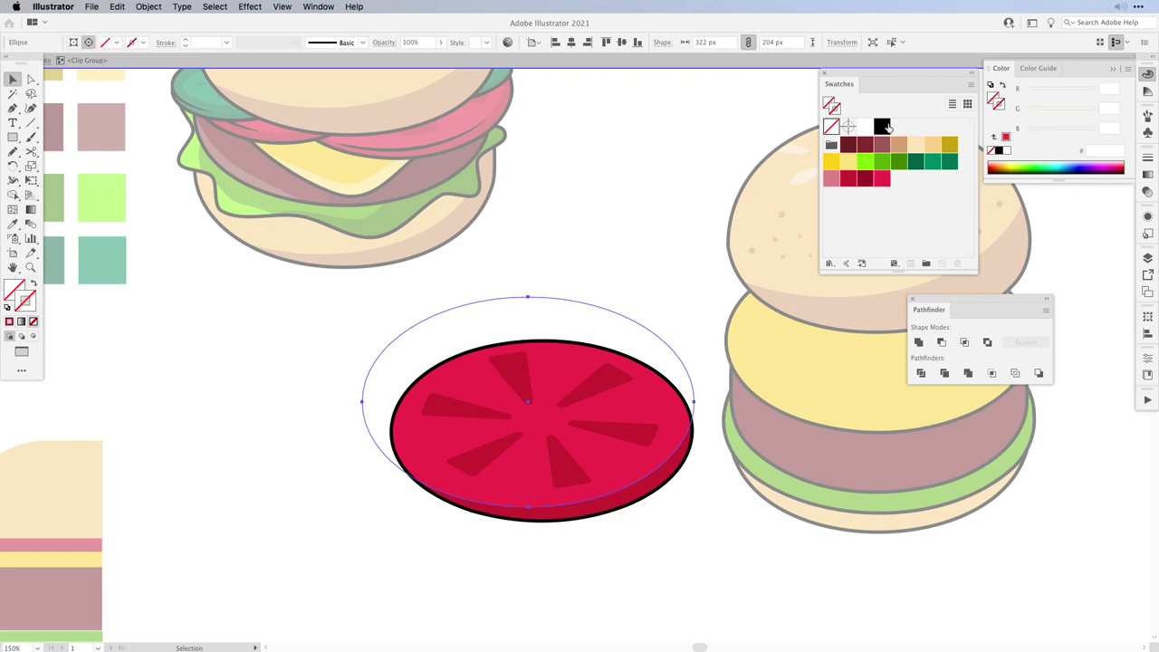
{"action": "left_click", "coordinate": [882, 127]}
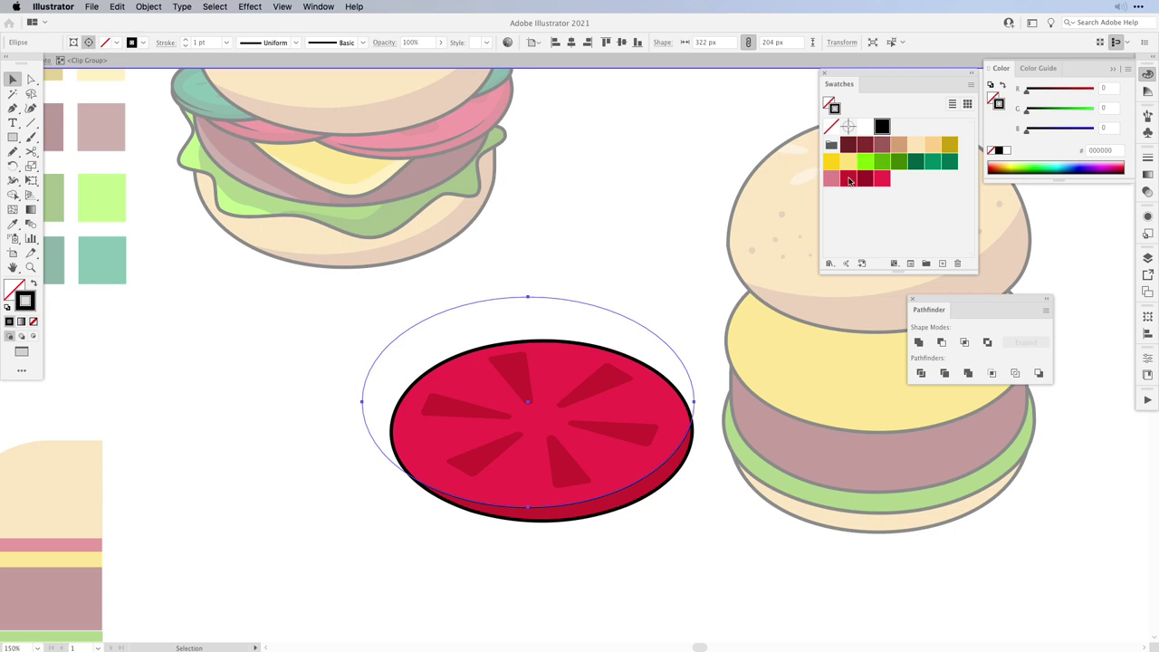
Step: Cut the black ellipse outline at two points along the tomato's lower rim and delete everything but the bottom arc
{"action": "key", "text": "c"}
{"action": "left_click", "coordinate": [453, 497]}
{"action": "left_click", "coordinate": [679, 450]}
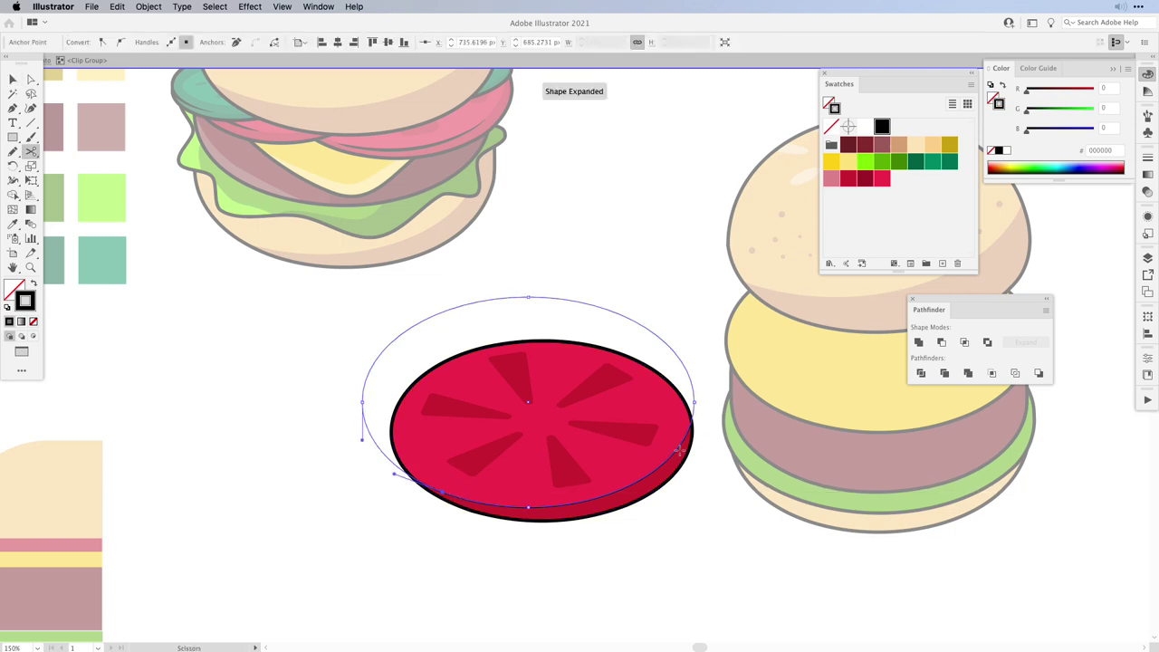
{"action": "key", "text": "a"}
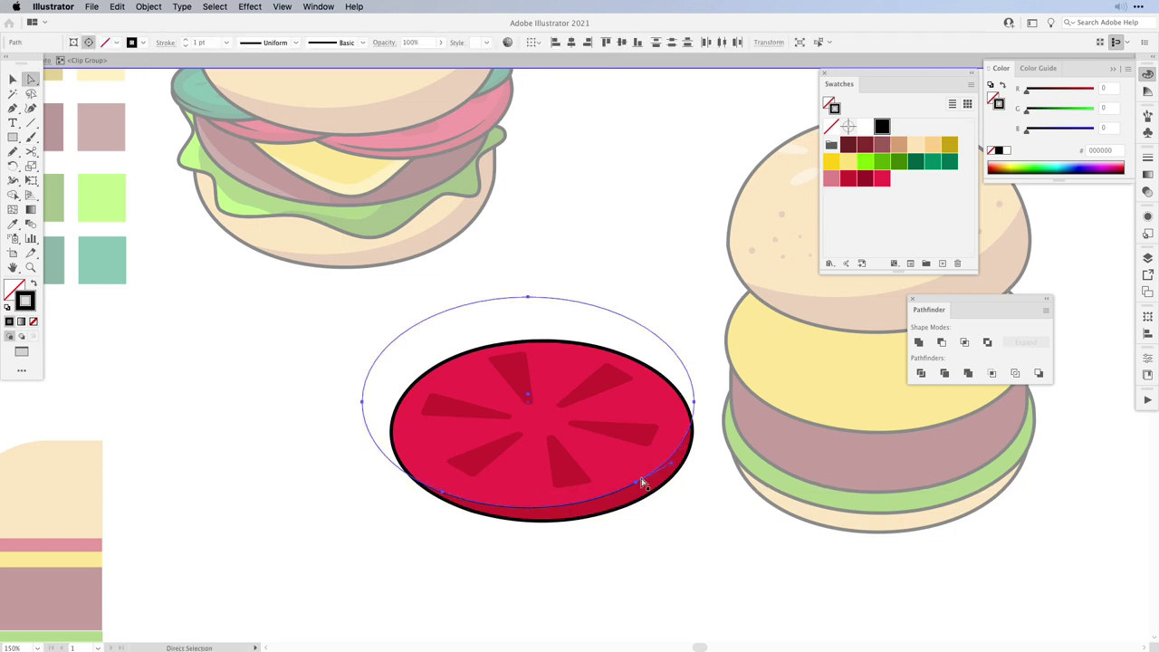
{"action": "left_click", "coordinate": [409, 317]}
{"action": "left_click", "coordinate": [531, 366]}
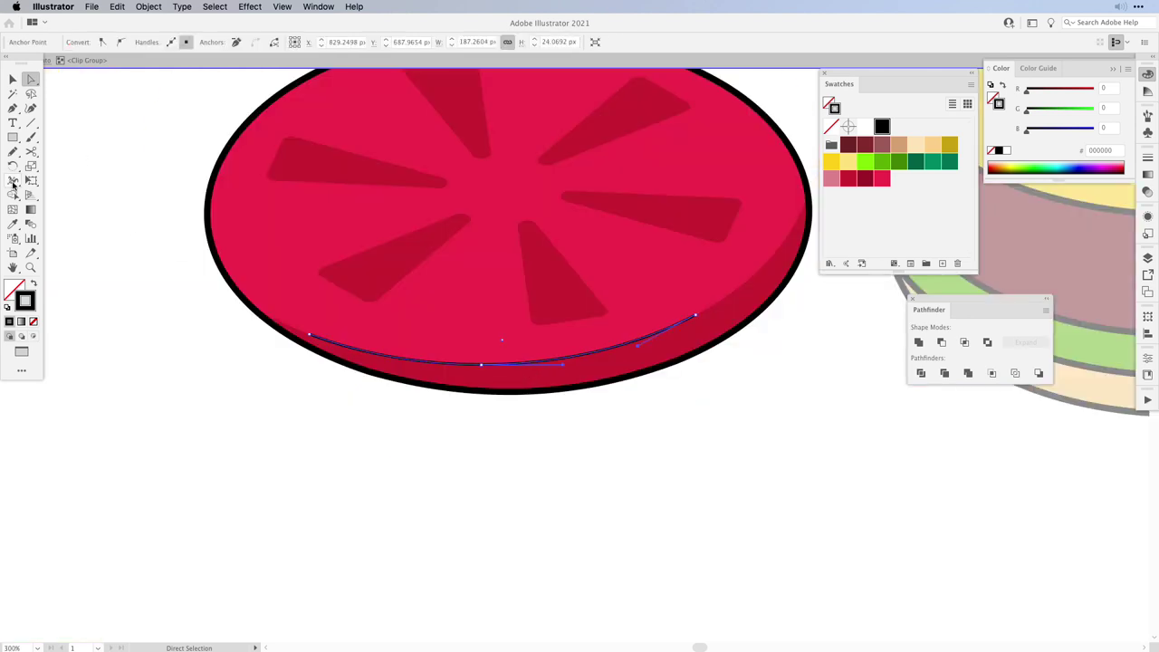
Step: Widen the middle of the rim arc to about 4.3 pt with the Width tool and give it rounded caps and corners
{"action": "left_click", "coordinate": [12, 180]}
{"action": "scroll", "coordinate": [498, 361], "scroll_direction": "up", "scroll_amount": 3}
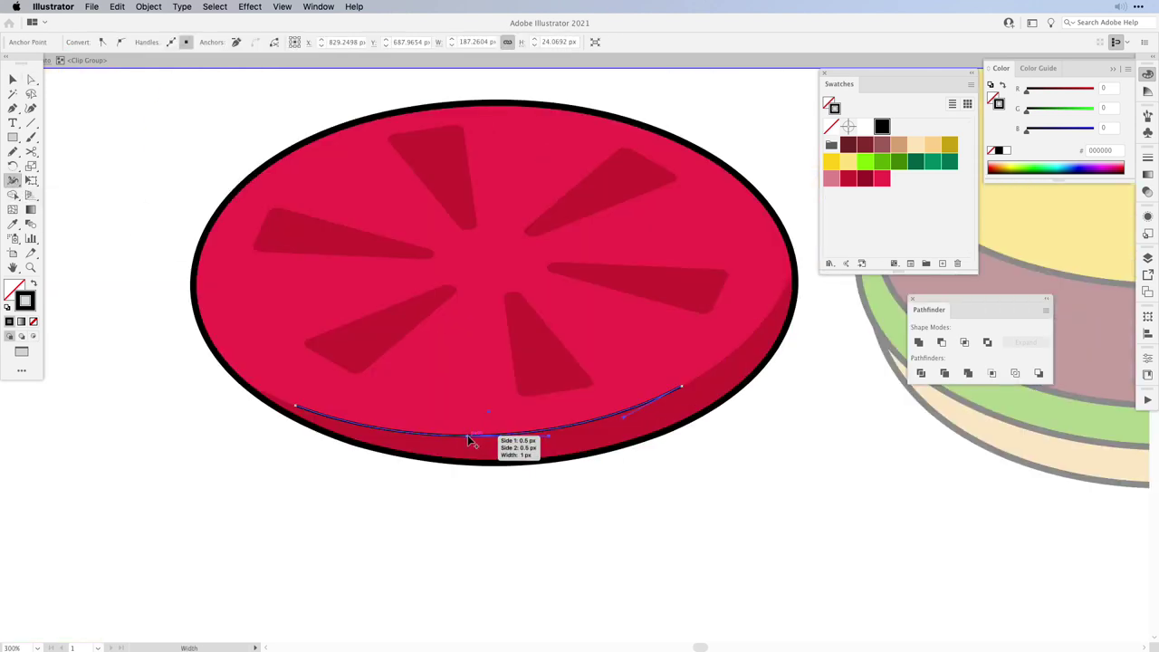
{"action": "left_click_drag", "start_coordinate": [470, 440], "coordinate": [469, 442]}
{"action": "left_click_drag", "start_coordinate": [468, 444], "coordinate": [468, 439]}
{"action": "left_click", "coordinate": [1147, 157]}
{"action": "left_click", "coordinate": [1053, 203]}
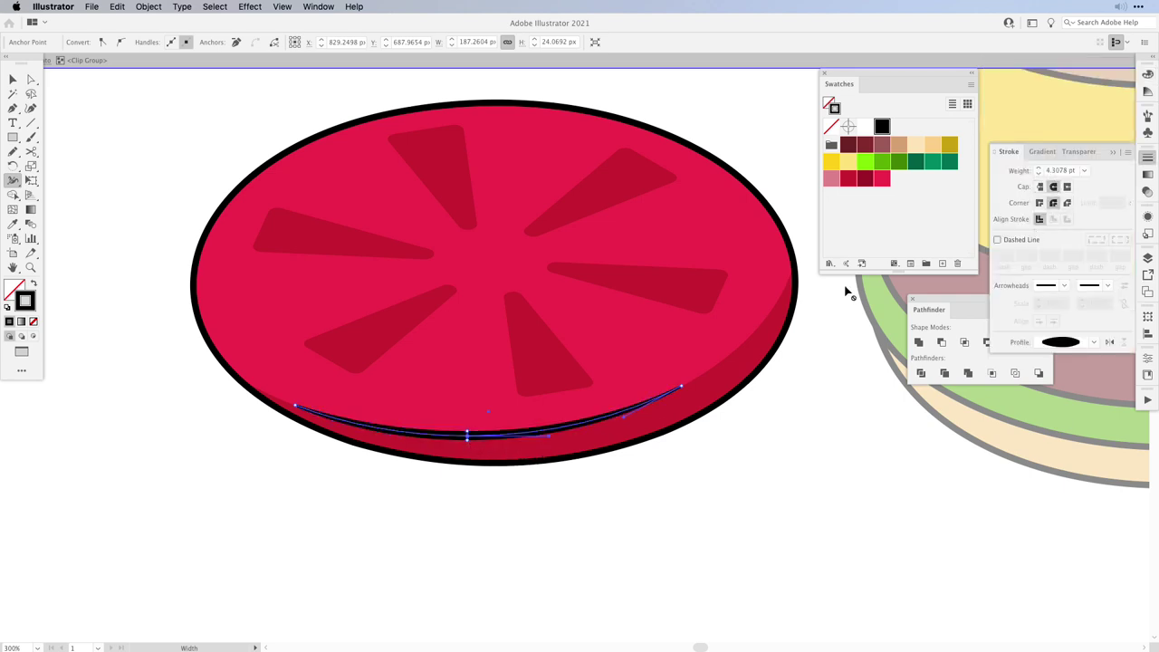
Step: Reduce the width point at the rim arc's right end, setting side 2 to 0 px, and leave the clip group
{"action": "double_click", "coordinate": [681, 388]}
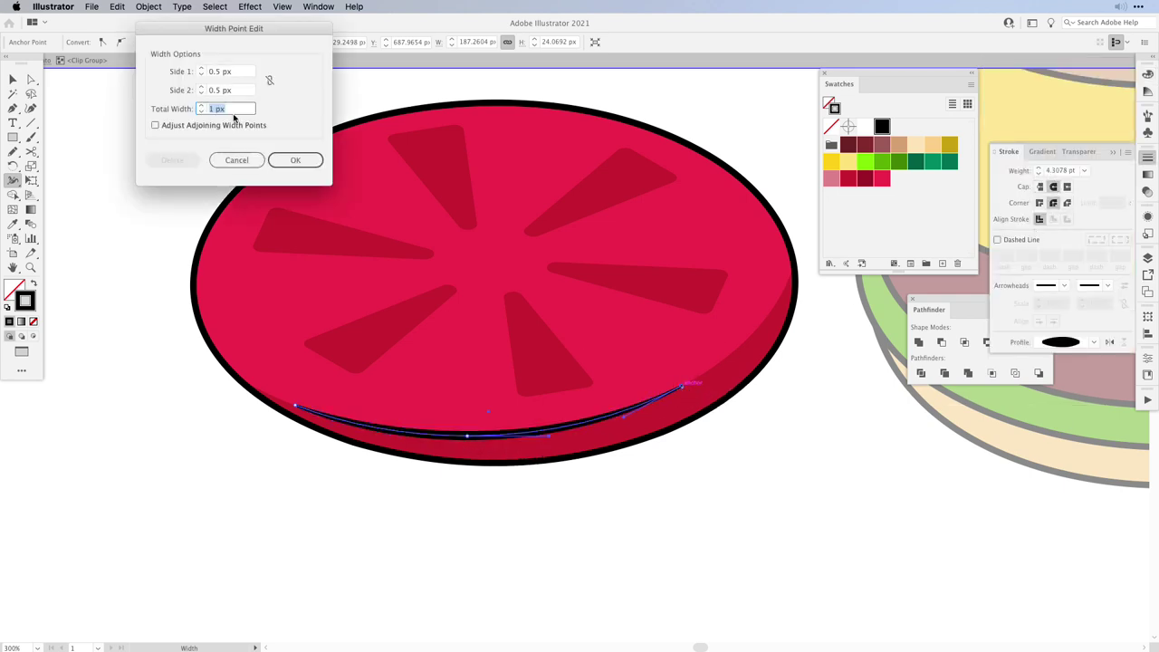
{"action": "left_click", "coordinate": [200, 93]}
{"action": "left_click", "coordinate": [201, 75]}
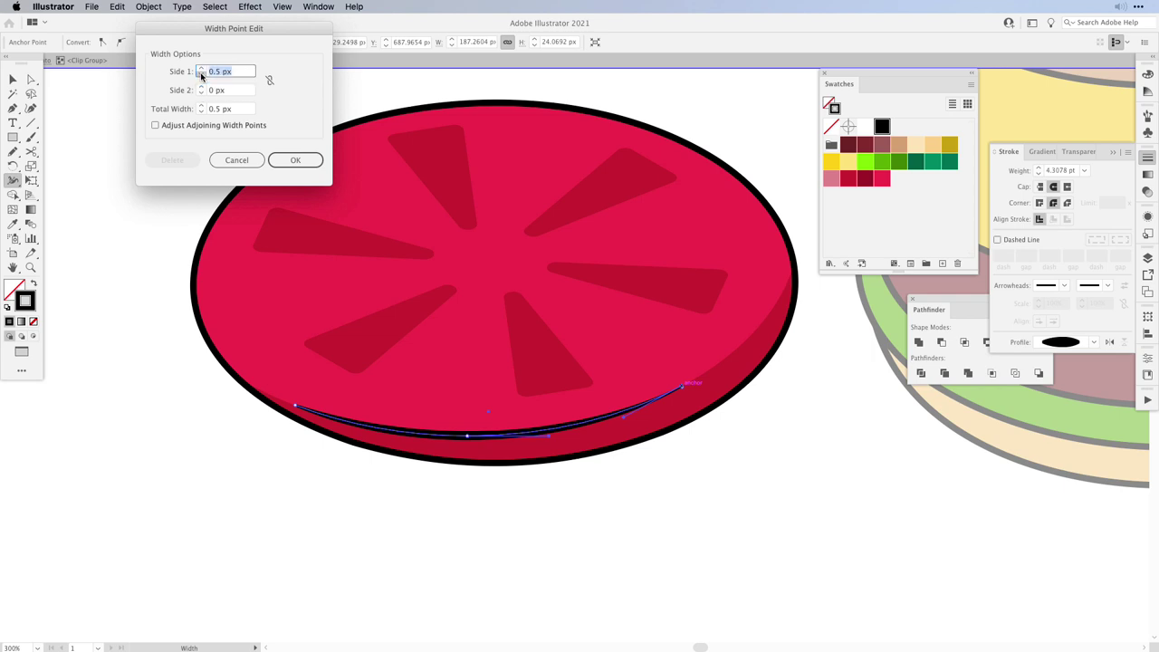
{"action": "key", "text": "Return"}
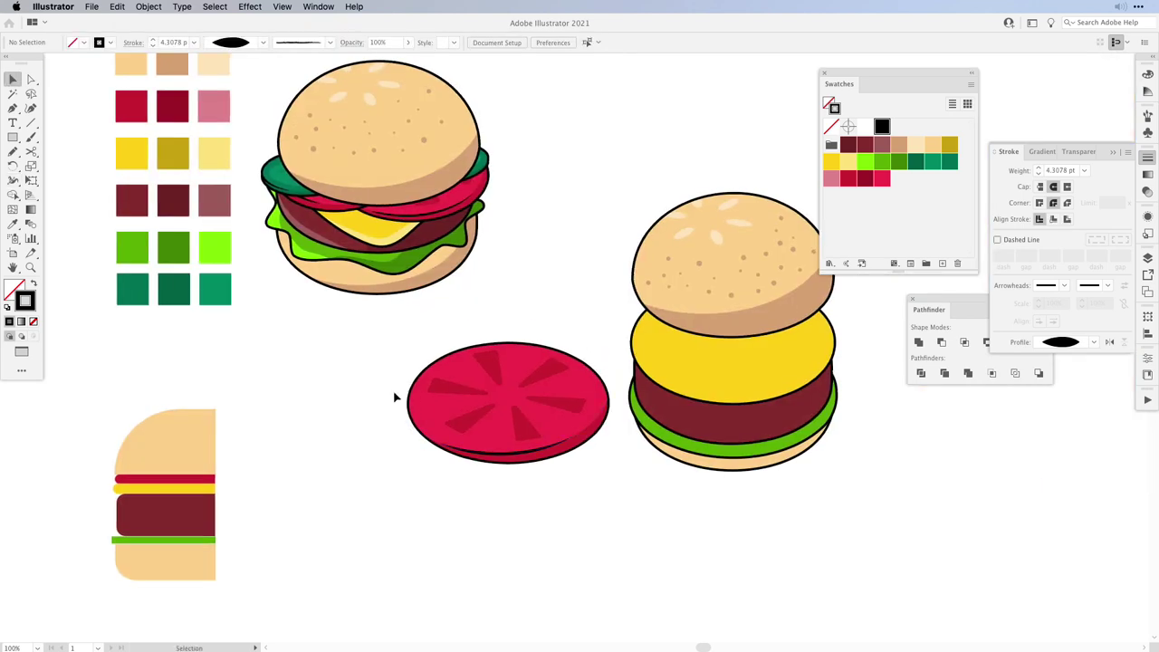
Step: Scale the tomato slice to about 237 × 142 px and place it beneath the top bun on the burger's right side
{"action": "left_click", "coordinate": [507, 426]}
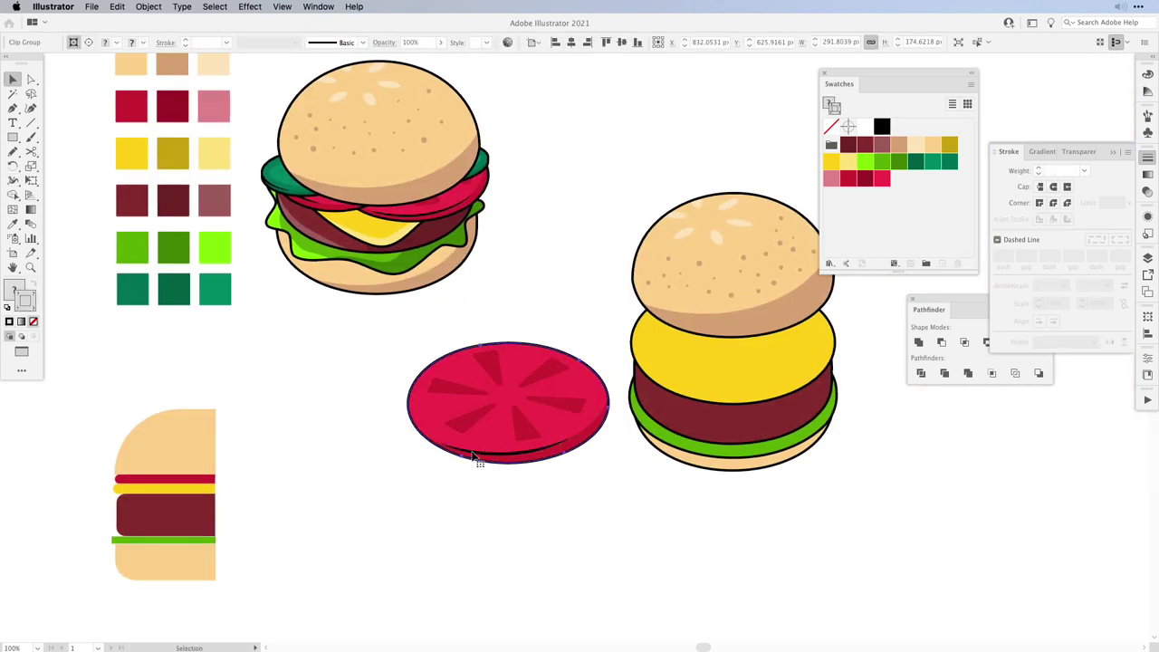
{"action": "key", "text": "e"}
{"action": "left_click_drag", "start_coordinate": [408, 342], "coordinate": [450, 374]}
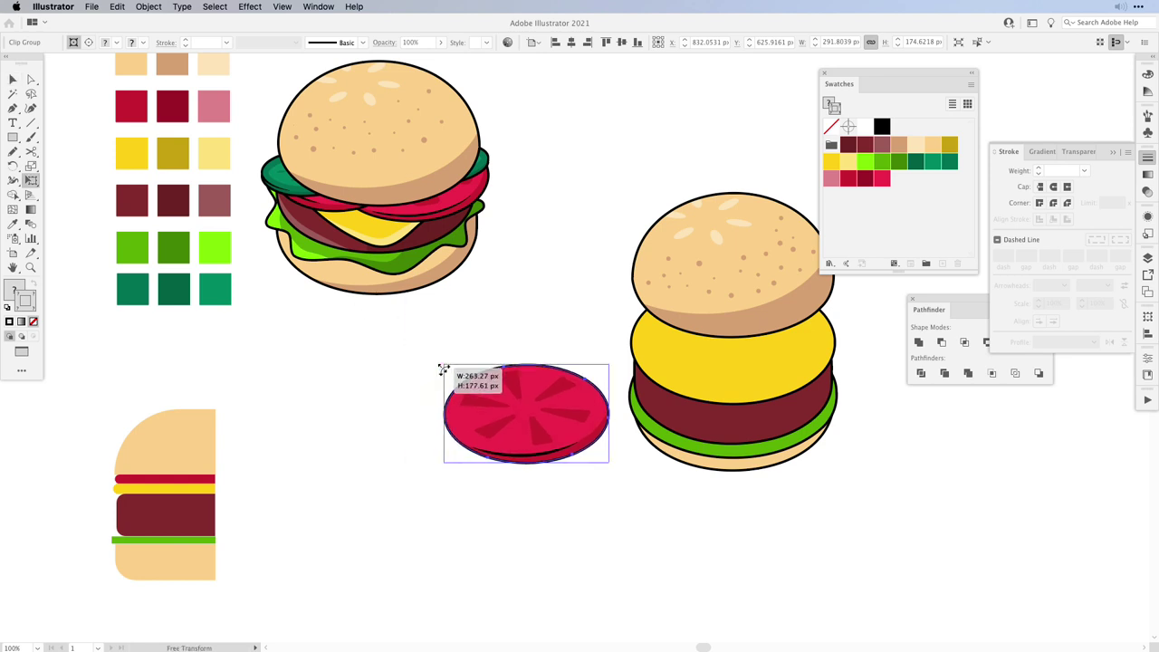
{"action": "left_click_drag", "start_coordinate": [571, 412], "coordinate": [784, 341]}
{"action": "key", "text": "v"}
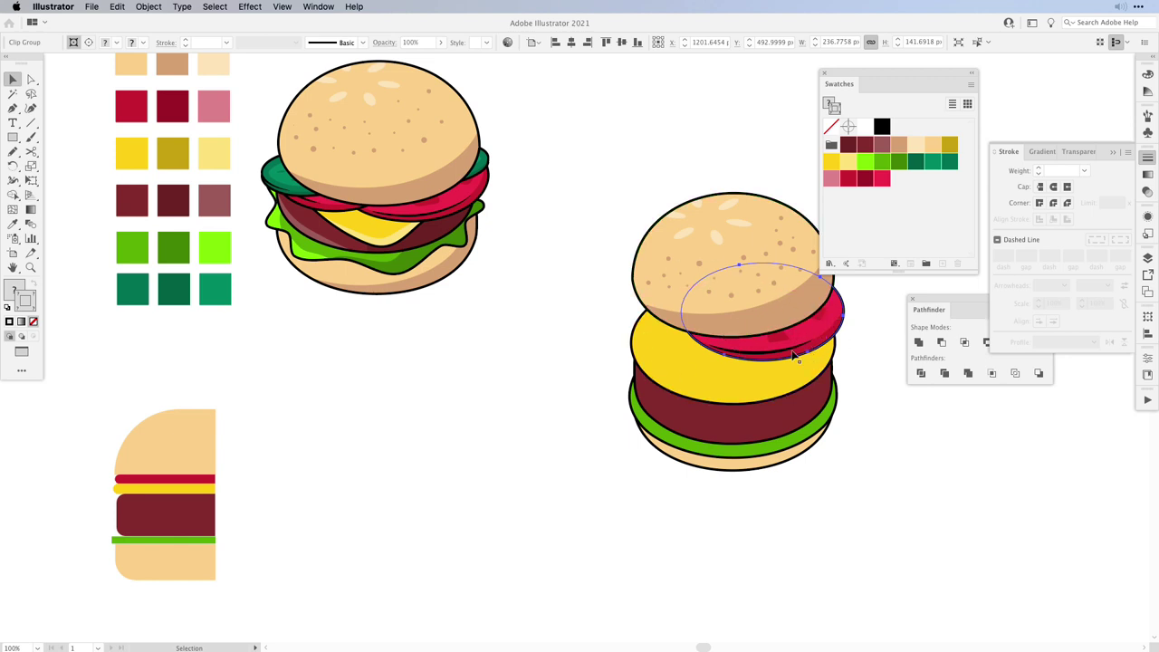
Step: Reflect a copy of the tomato slice about the burger's centre and scale the copy down slightly on the left side
{"action": "key", "text": "o"}
{"action": "left_click", "coordinate": [733, 306], "text": "alt"}
{"action": "key", "text": "e"}
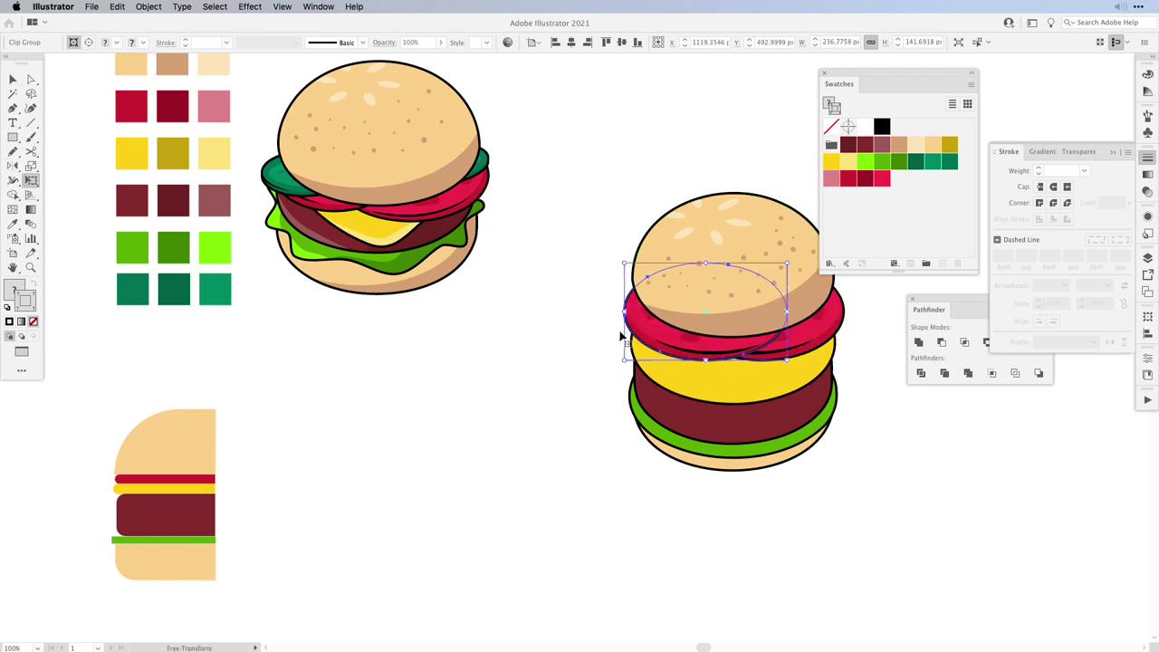
{"action": "left_click_drag", "start_coordinate": [623, 355], "coordinate": [639, 362]}
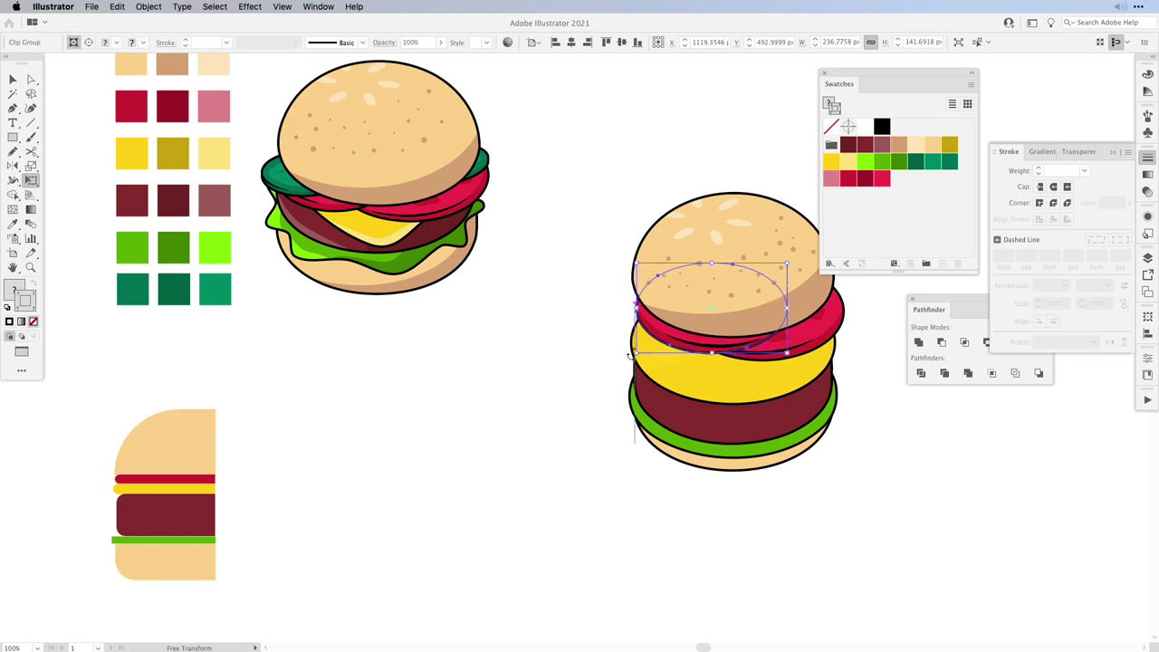
{"action": "key", "text": "v"}
Step: Inside the left tomato slice, delete the rim arc and draw a shorter curve along the lower-left rim with the Pen tool
{"action": "double_click", "coordinate": [703, 342]}
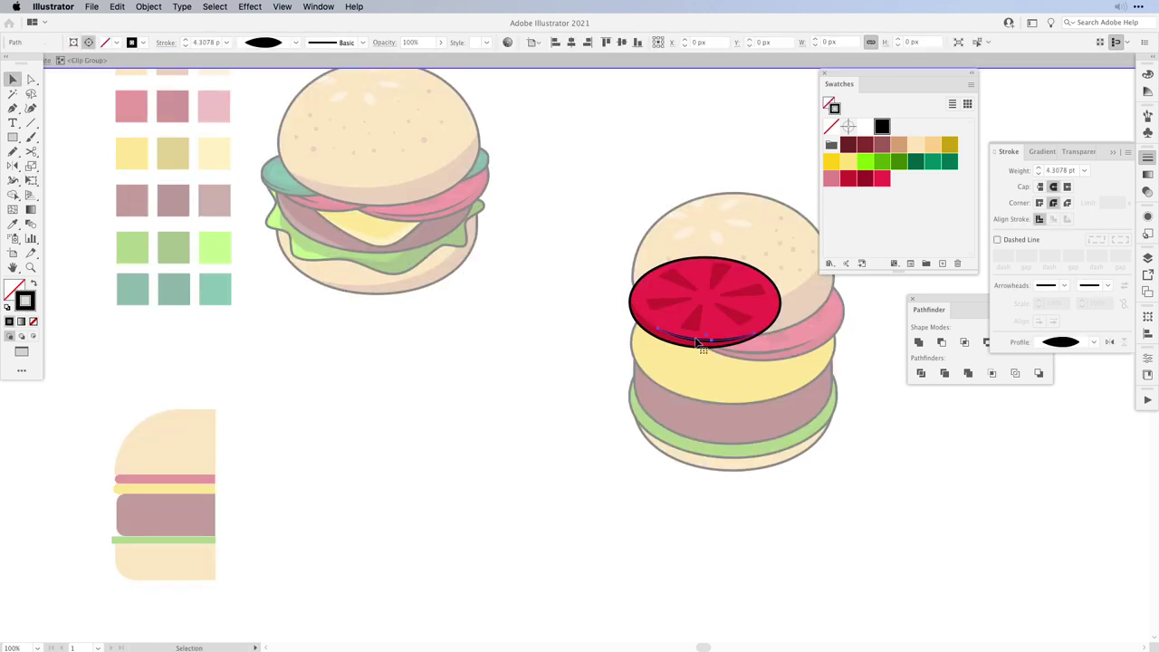
{"action": "key", "text": "super+shift+a"}
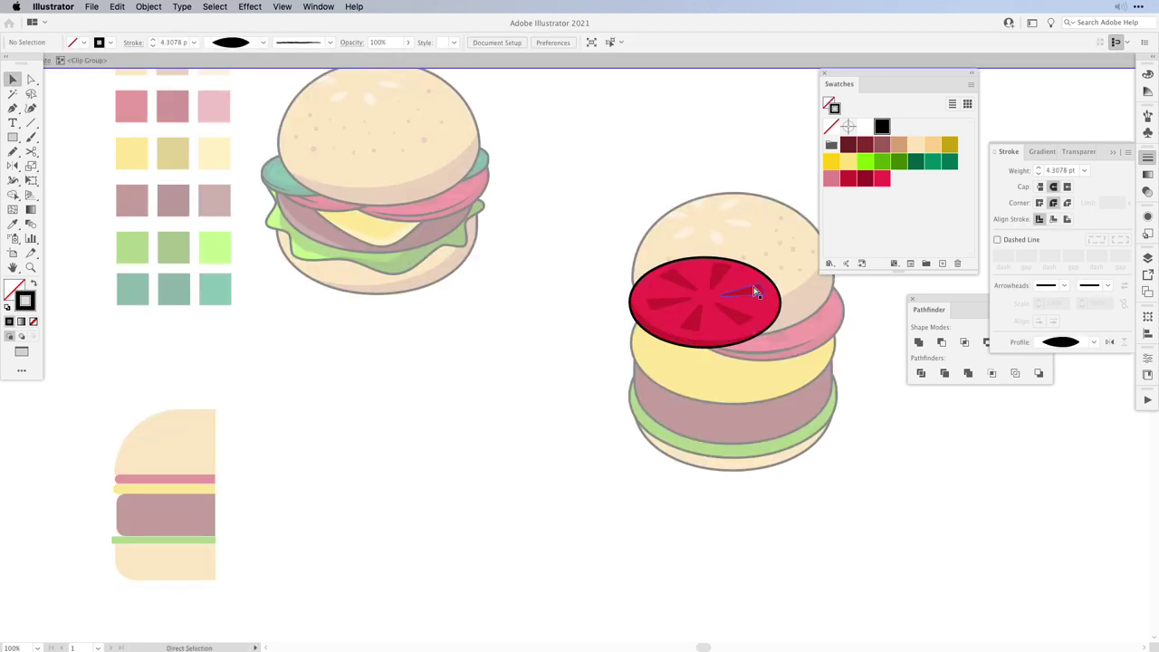
{"action": "key", "text": "super+minus"}
{"action": "key", "text": "super+minus"}
{"action": "key", "text": "super+plus"}
{"action": "key", "text": "super+plus"}
{"action": "key", "text": "super+plus"}
{"action": "key", "text": "super+plus"}
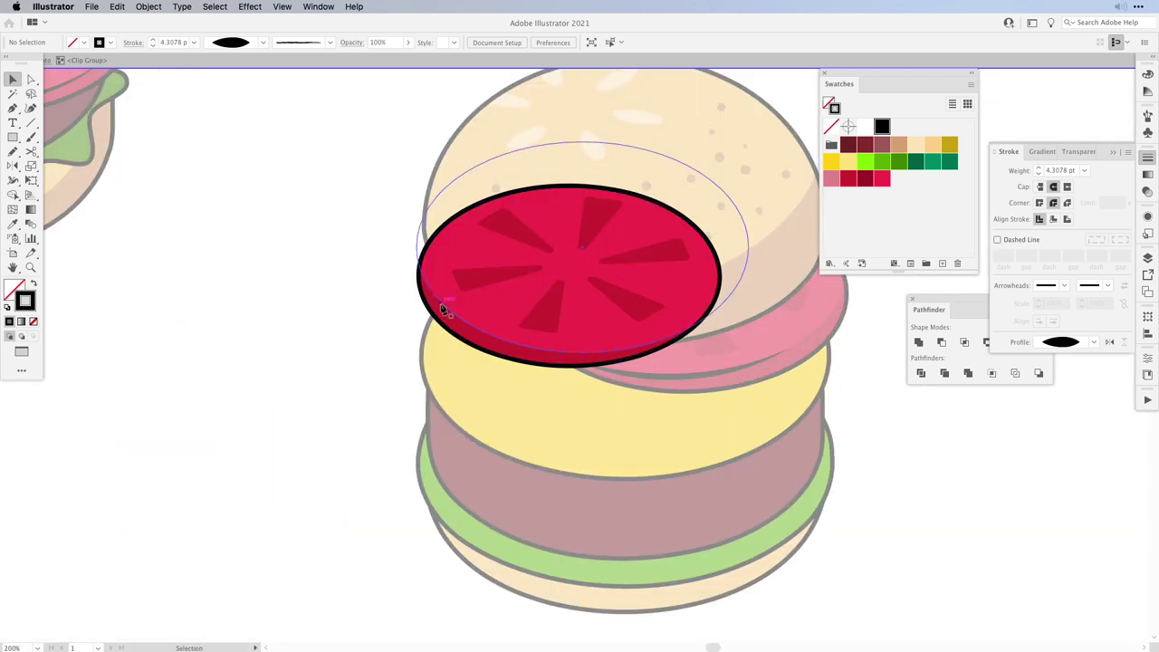
{"action": "key", "text": "p"}
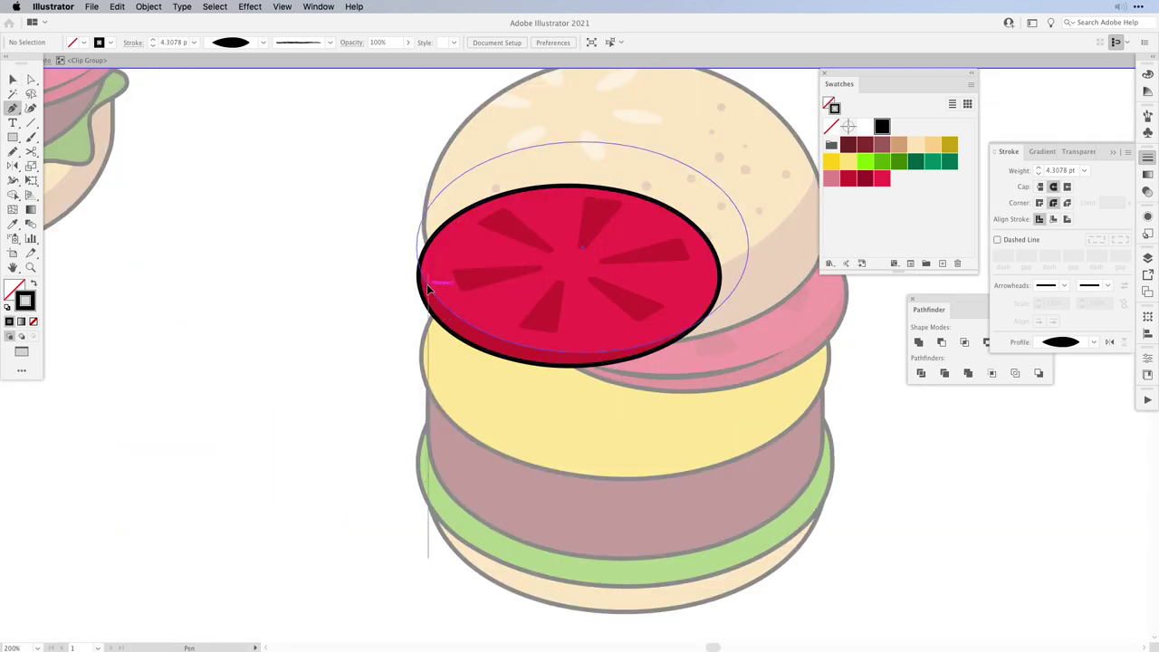
{"action": "left_click", "coordinate": [427, 285]}
{"action": "left_click_drag", "start_coordinate": [531, 348], "coordinate": [606, 362]}
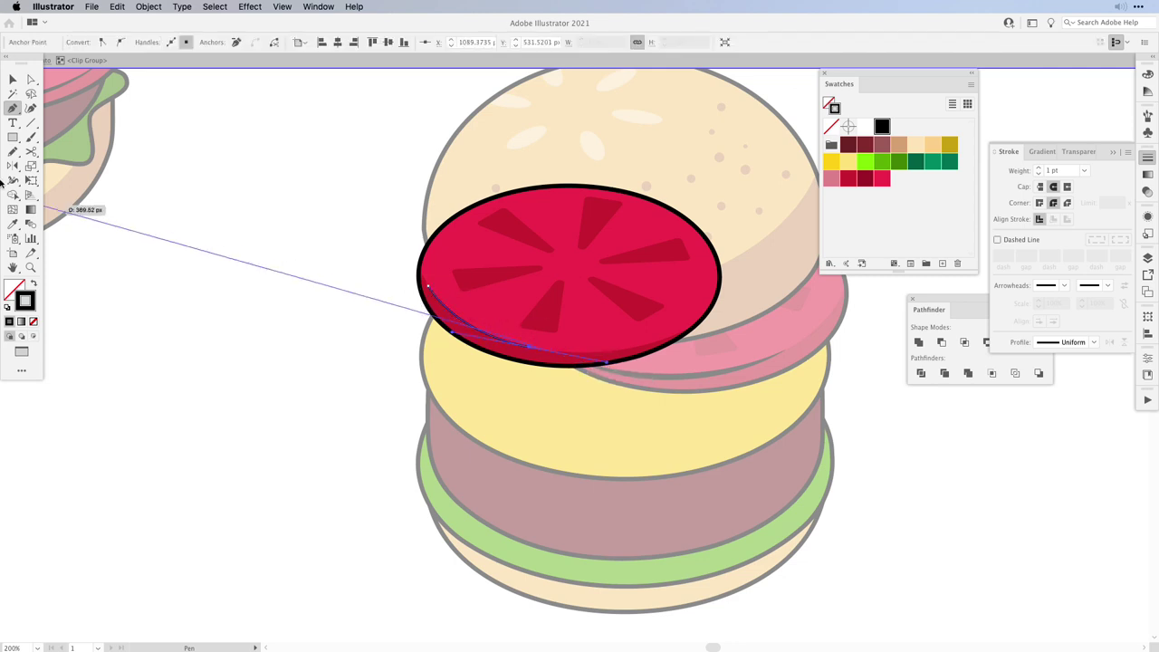
Step: Widen the middle of the new rim curve to about 3 pt with the Width tool and leave the clip group
{"action": "left_click", "coordinate": [13, 181]}
{"action": "mouse_move", "coordinate": [471, 319]}
{"action": "left_mouse_down"}
{"action": "mouse_move", "coordinate": [470, 336]}
{"action": "mouse_move", "coordinate": [478, 331]}
{"action": "left_mouse_up"}
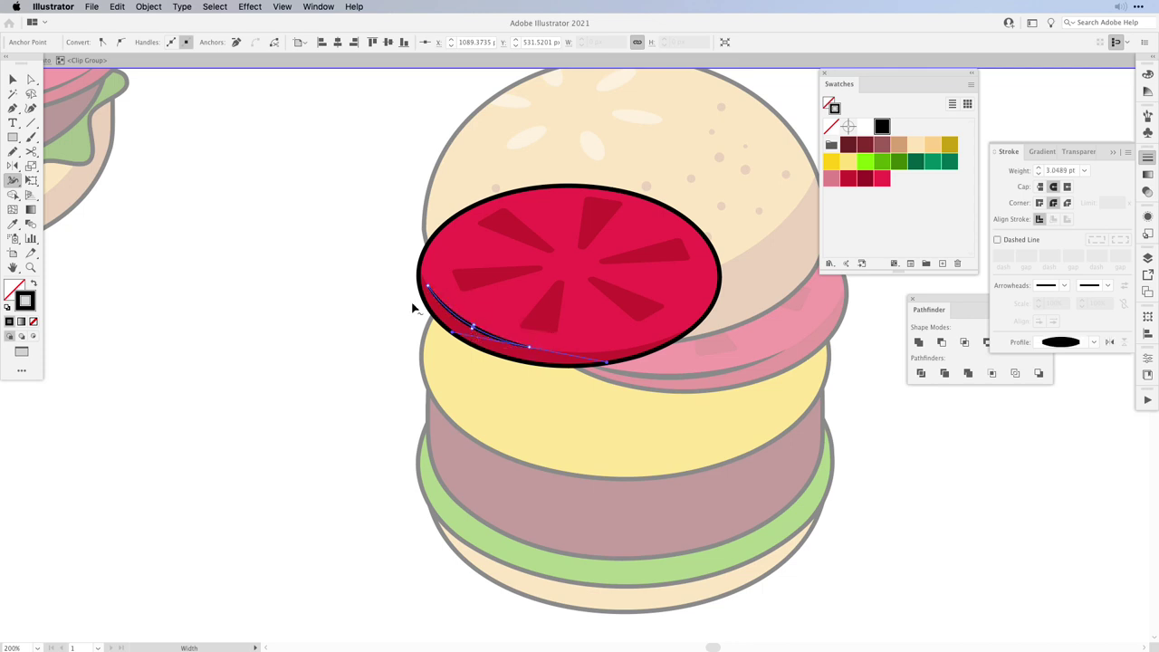
{"action": "key", "text": "v"}
{"action": "double_click", "coordinate": [346, 359]}
{"action": "key", "text": "super+minus"}
{"action": "key", "text": "super+minus"}
{"action": "left_click_drag", "start_coordinate": [769, 431], "coordinate": [848, 464]}
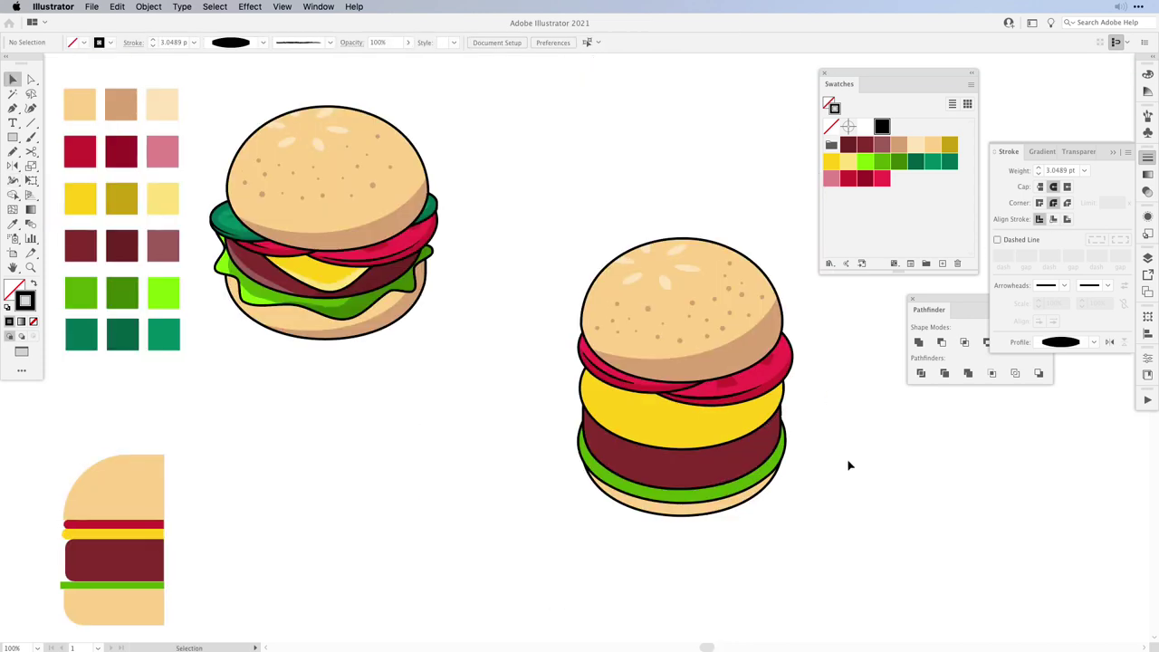
Step: Raise the cheese ellipse and reshape its front edge into a drooping rounded corner, about 281 × 203 px overall
{"action": "left_click", "coordinate": [686, 434]}
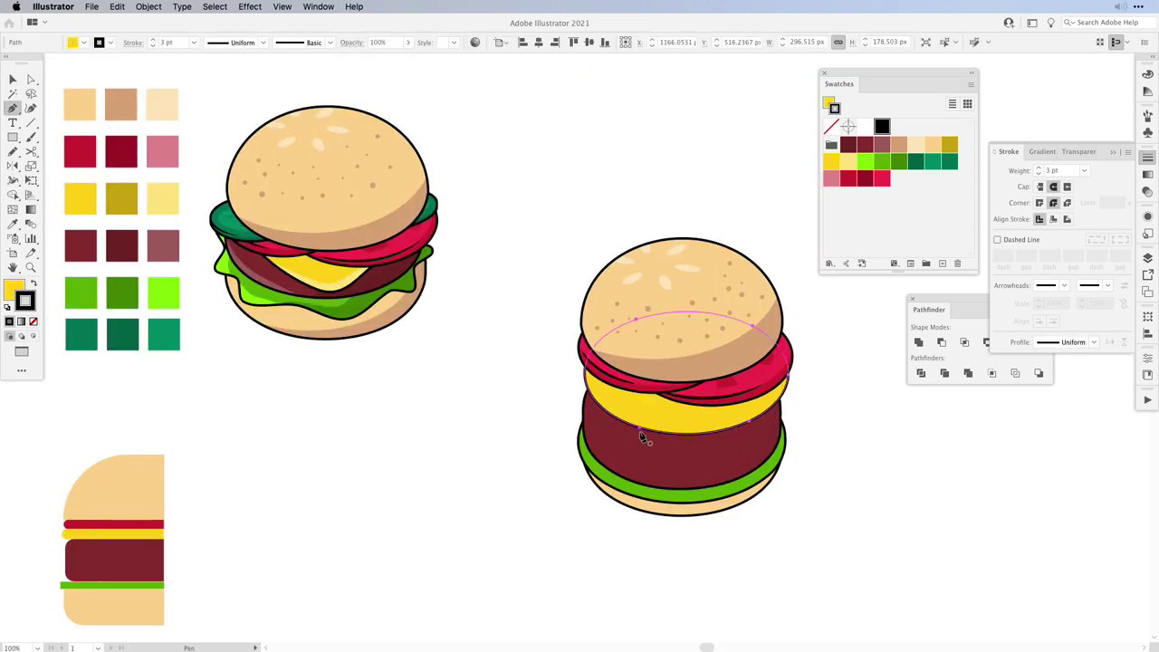
{"action": "key", "text": "a"}
{"action": "left_click", "coordinate": [641, 430]}
{"action": "left_click_drag", "start_coordinate": [641, 433], "coordinate": [672, 448]}
{"action": "left_click_drag", "start_coordinate": [604, 427], "coordinate": [588, 414]}
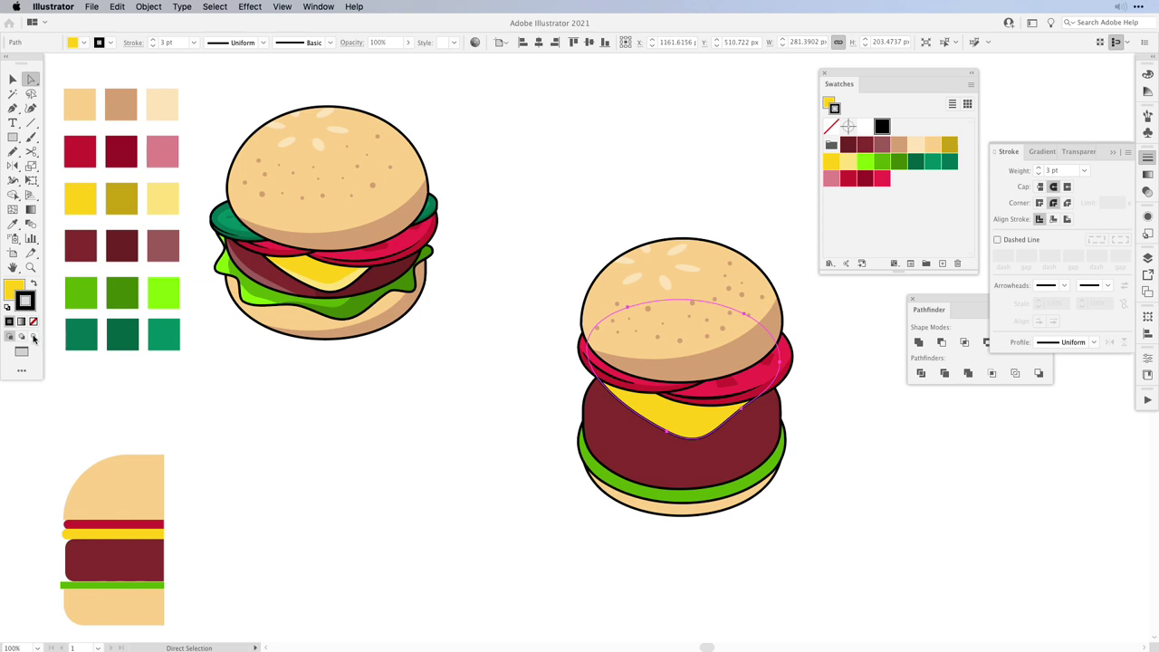
Step: Using Draw Inside and the Blob Brush, paint a light yellow highlight with no stroke along the cheese's lower edge
{"action": "left_click", "coordinate": [33, 338]}
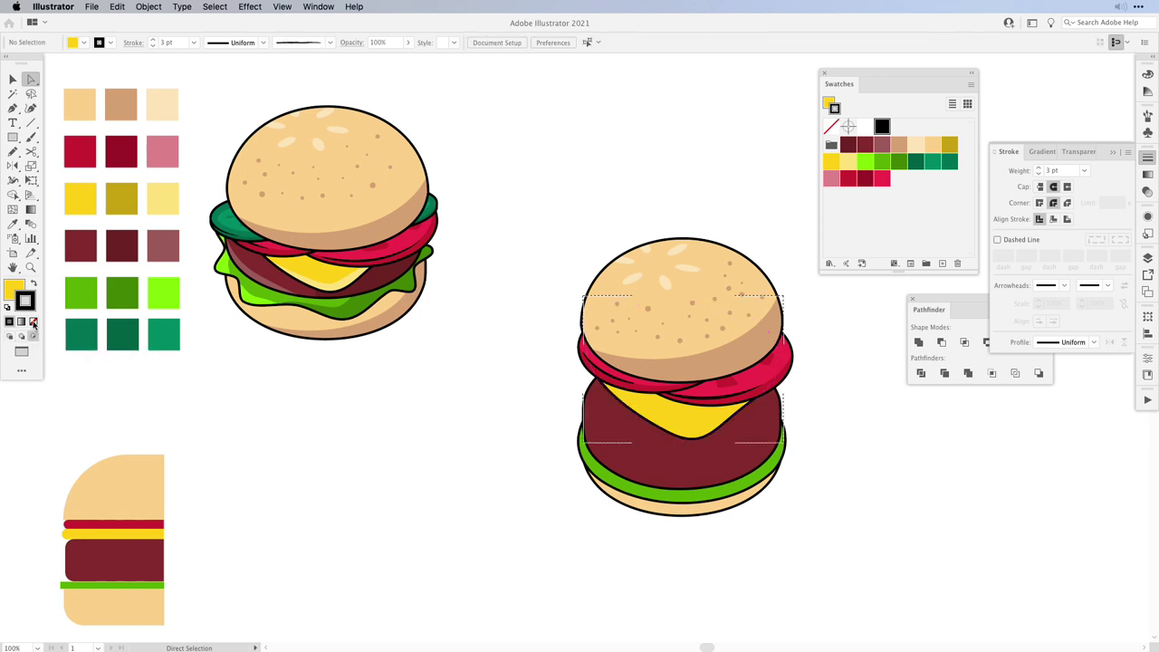
{"action": "left_click", "coordinate": [33, 322]}
{"action": "key", "text": "x"}
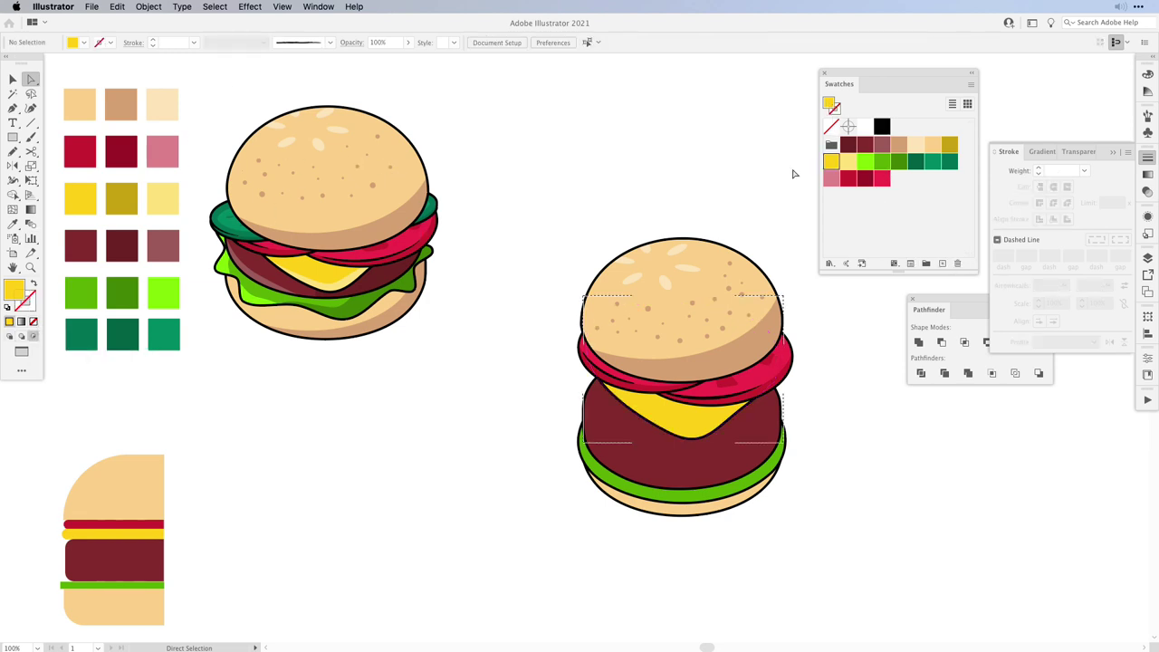
{"action": "left_click", "coordinate": [848, 163]}
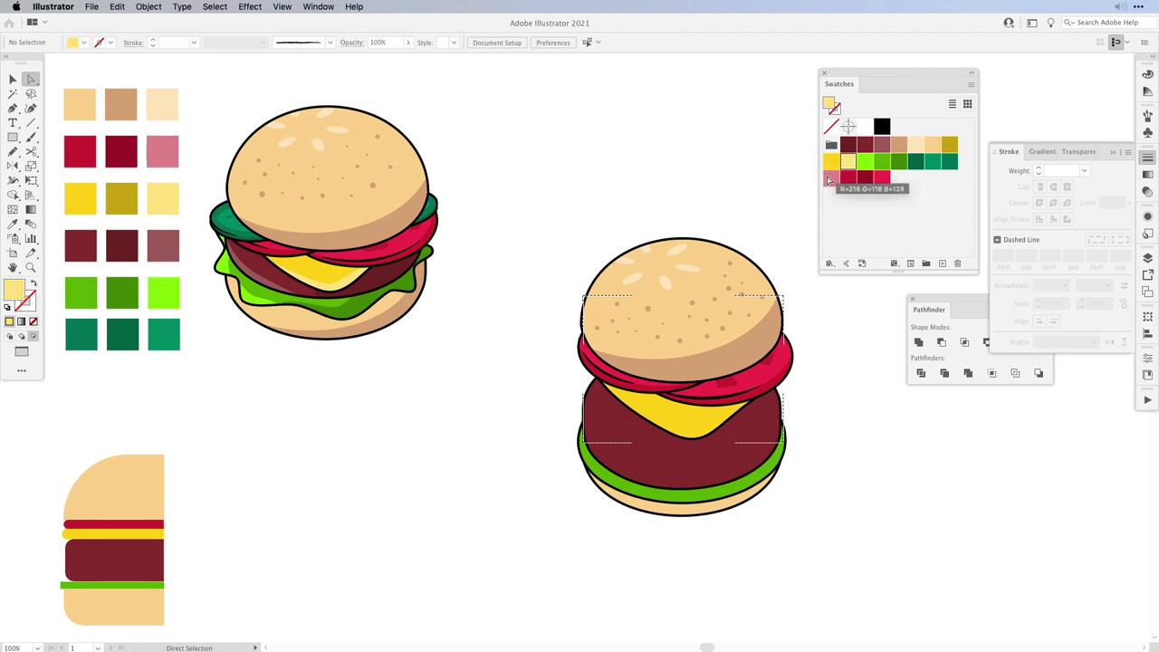
{"action": "key", "text": "shift+b"}
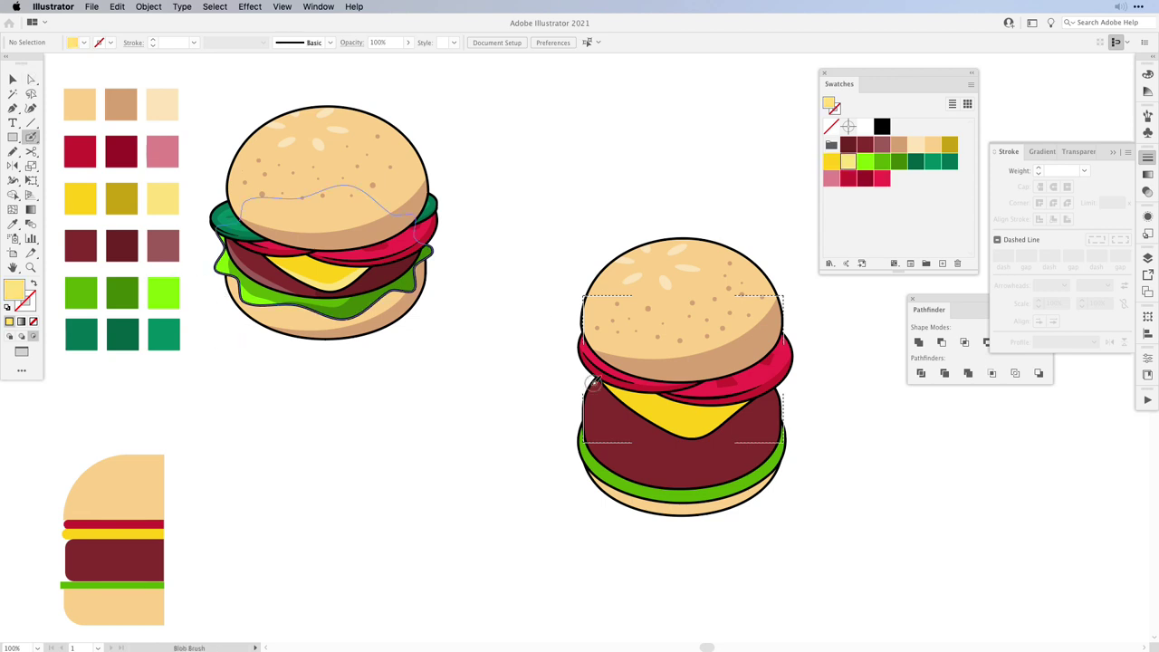
{"action": "mouse_move", "coordinate": [614, 401]}
{"action": "left_mouse_down"}
{"action": "mouse_move", "coordinate": [702, 439]}
{"action": "mouse_move", "coordinate": [744, 410]}
{"action": "left_mouse_up"}
{"action": "key", "text": "v"}
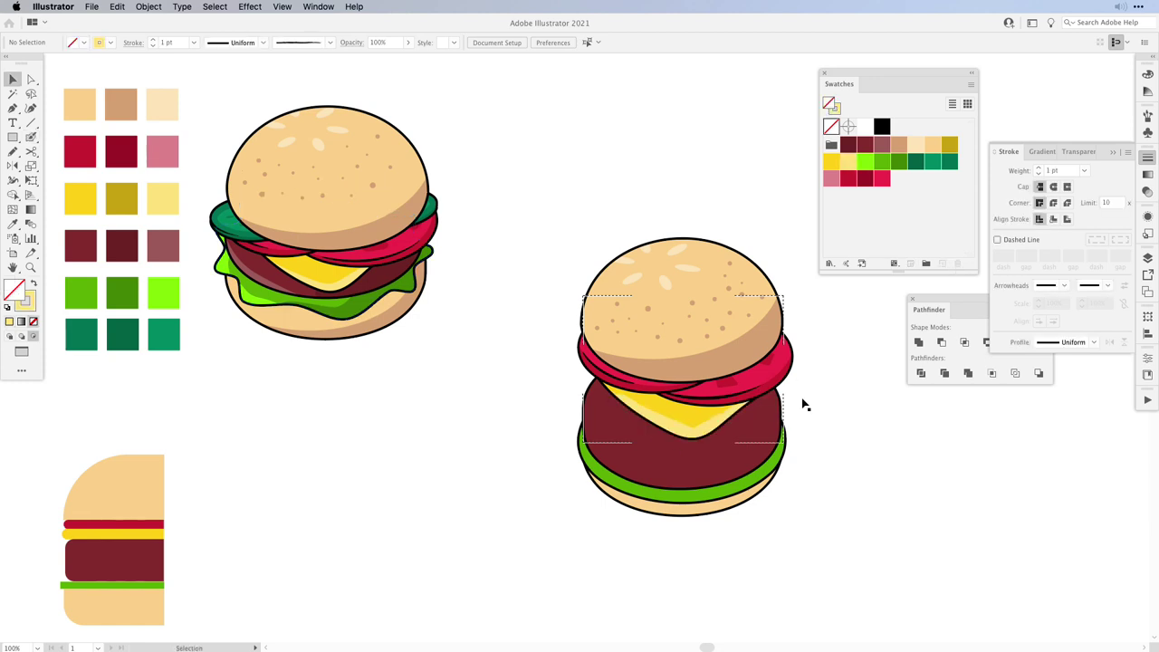
Step: Leave Draw Inside mode and refine the anchor points at the cheese's drooping front corner
{"action": "double_click", "coordinate": [700, 444]}
{"action": "key", "text": "a"}
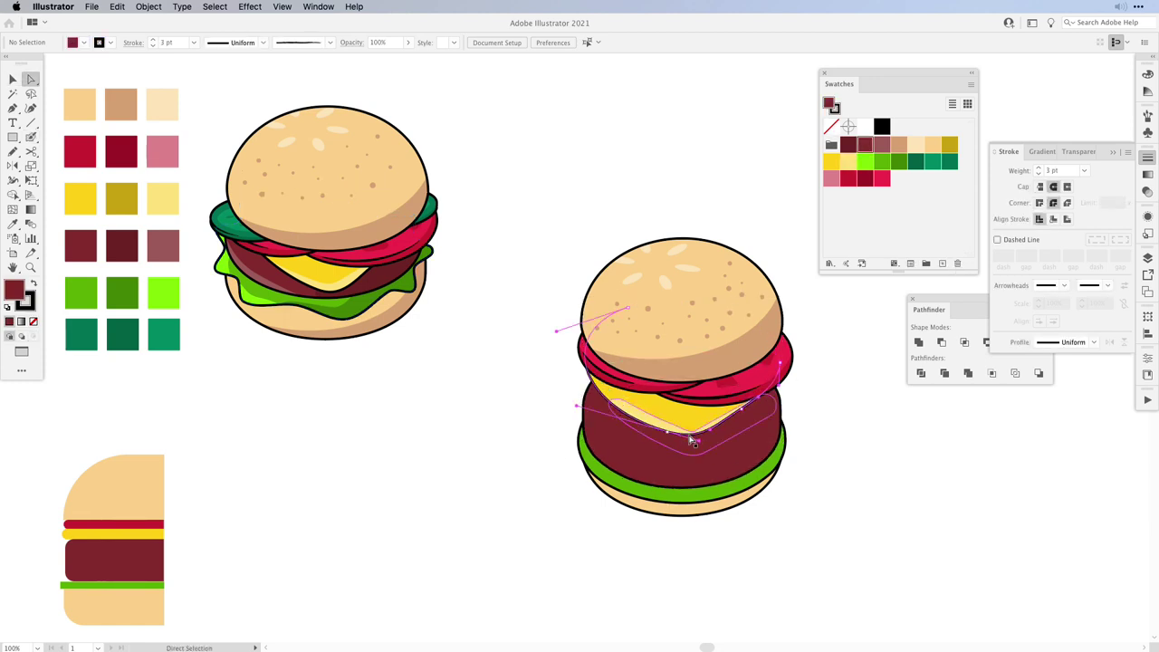
{"action": "left_click", "coordinate": [692, 440]}
Step: Move the dark red patty up so it sits closer beneath the cheese
{"action": "key", "text": "v"}
{"action": "left_click_drag", "start_coordinate": [706, 489], "coordinate": [709, 443]}
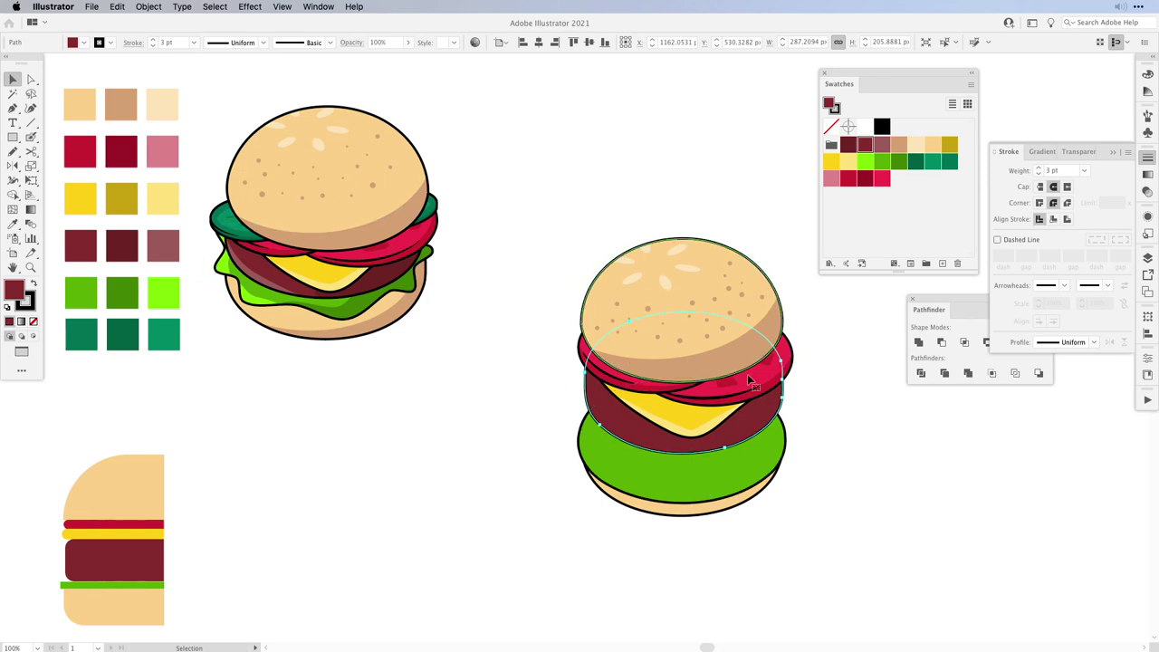
Step: Using Draw Inside and the Blob Brush, paint a lighter brown (925151) highlight with no stroke along the patty's lower-left edge
{"action": "left_click", "coordinate": [33, 337]}
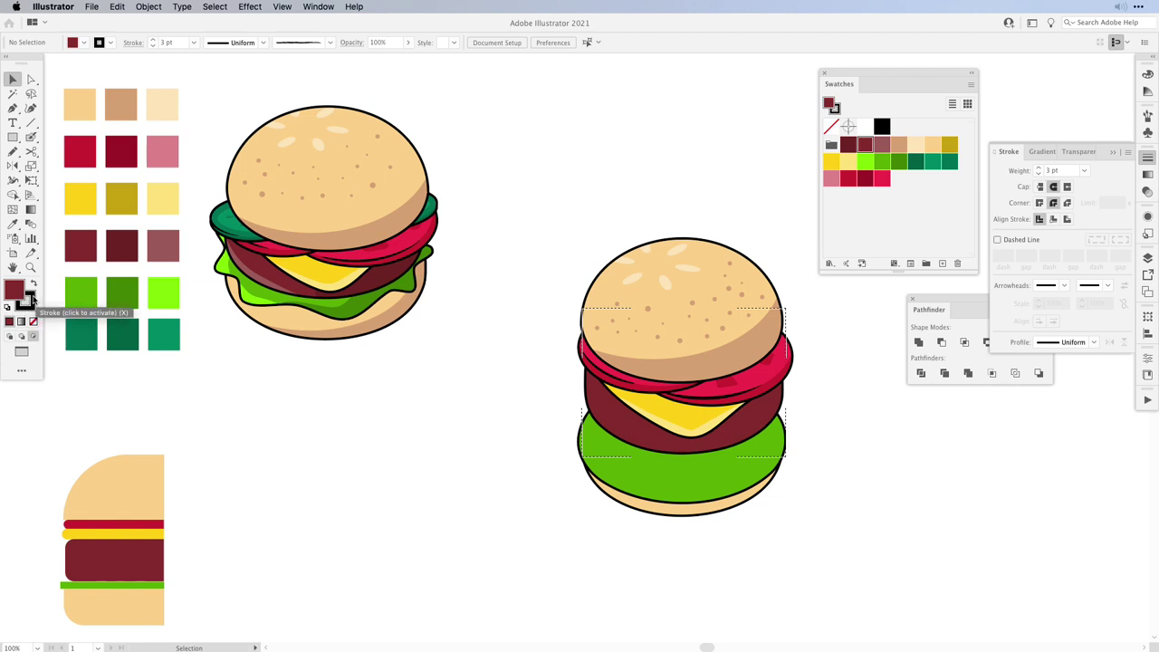
{"action": "left_click", "coordinate": [26, 301]}
{"action": "left_click", "coordinate": [32, 322]}
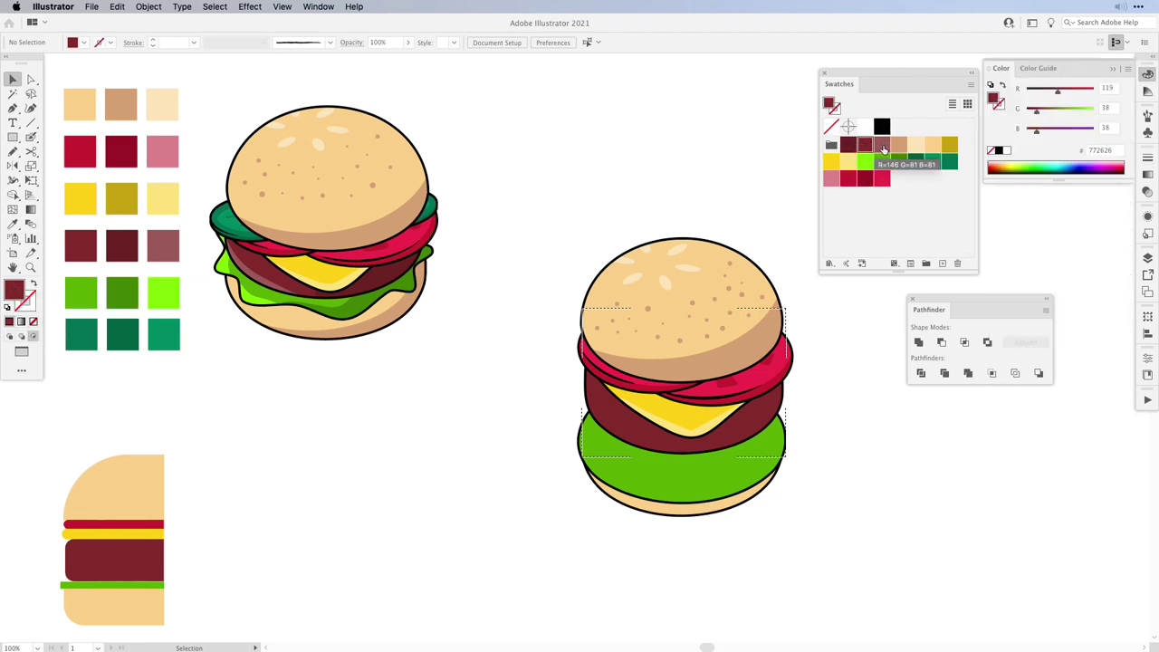
{"action": "left_click", "coordinate": [883, 146]}
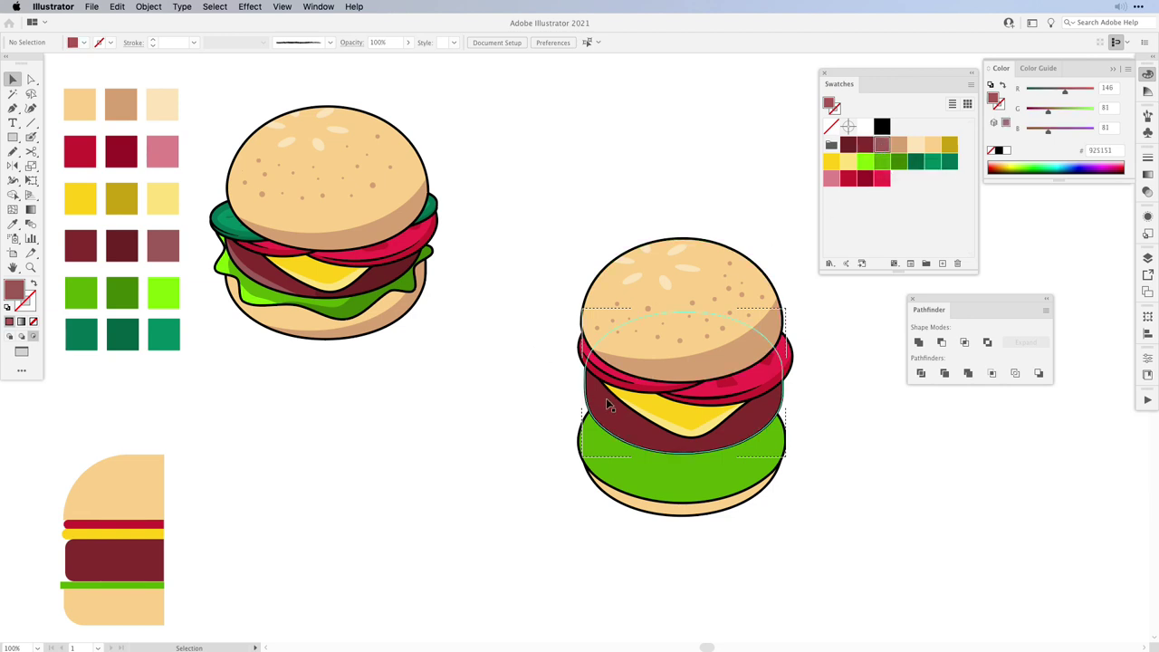
{"action": "key", "text": "shift+b"}
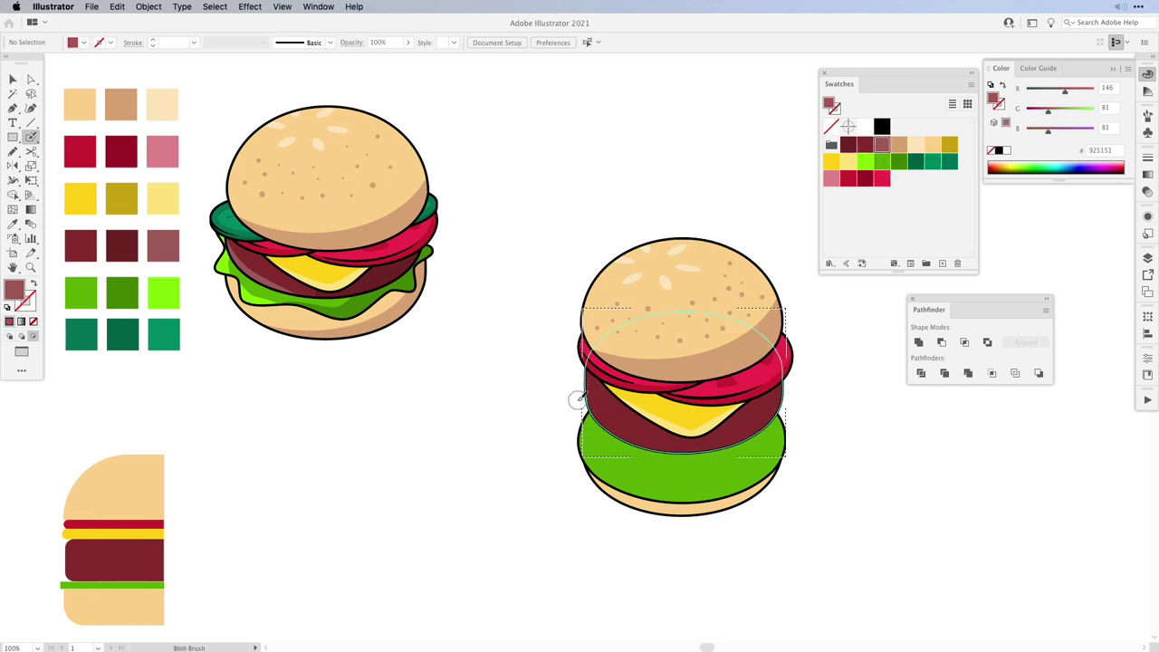
{"action": "mouse_move", "coordinate": [572, 374]}
{"action": "left_mouse_down"}
{"action": "mouse_move", "coordinate": [606, 423]}
{"action": "mouse_move", "coordinate": [674, 470]}
{"action": "left_mouse_up"}
{"action": "key", "text": "ctrl+z"}
{"action": "key", "text": "shift+x"}
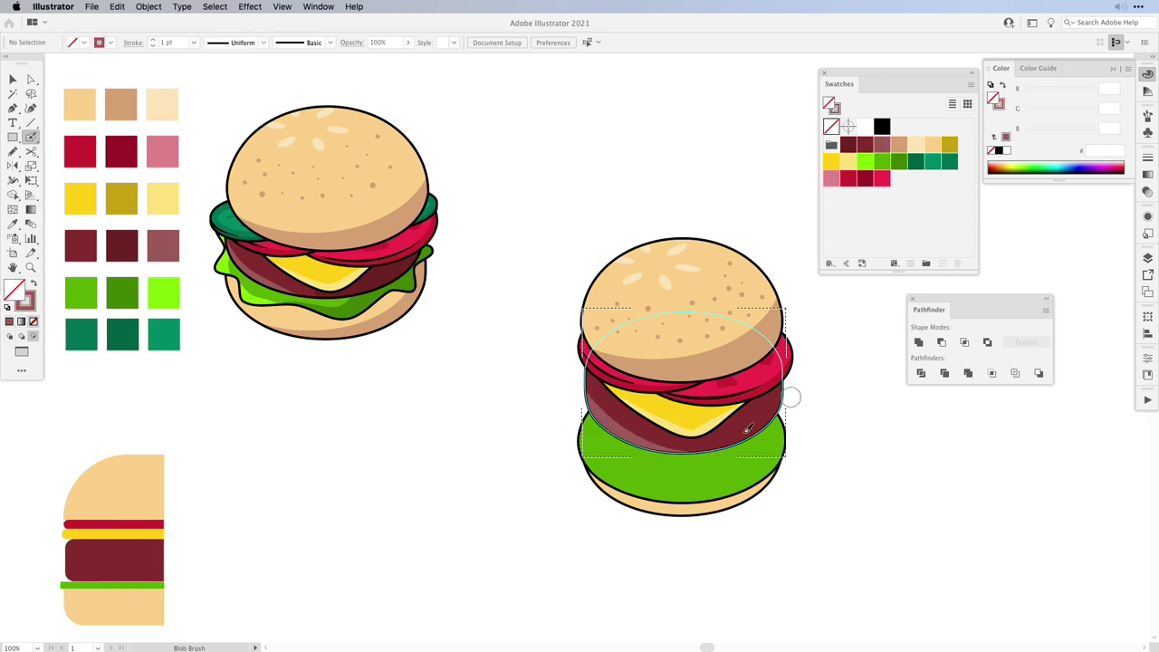
Step: Paint a dark brown (621f1f) shadow inside the patty along its lower-right edge
{"action": "left_click", "coordinate": [849, 147]}
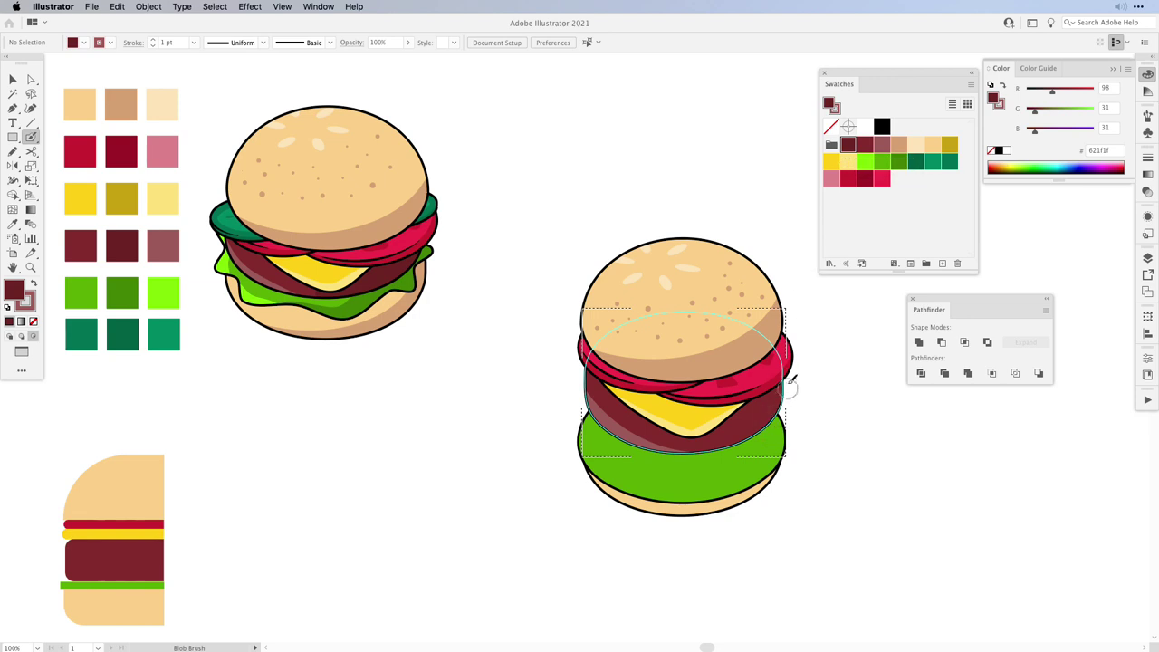
{"action": "left_click_drag", "start_coordinate": [781, 378], "coordinate": [671, 457]}
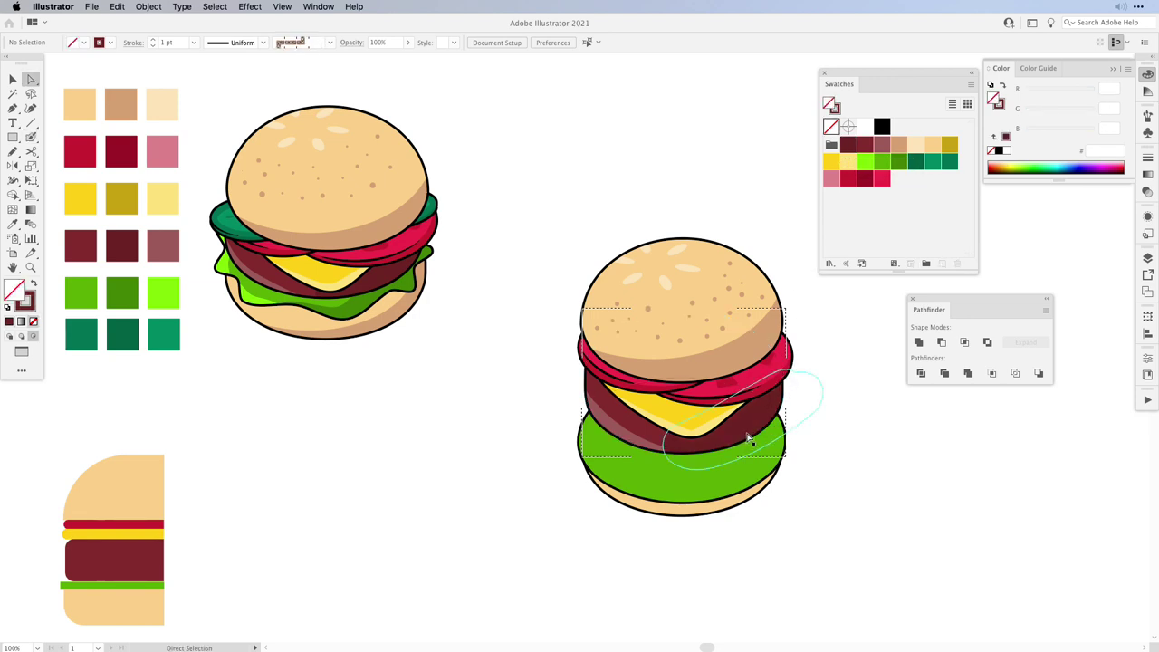
{"action": "key", "text": "ctrl"}
{"action": "key", "text": "v"}
Step: Leave Draw Inside mode and nudge the shaded patty slightly up and to the left beneath the cheese
{"action": "double_click", "coordinate": [891, 461]}
{"action": "left_click_drag", "start_coordinate": [748, 434], "coordinate": [744, 435]}
{"action": "left_click", "coordinate": [817, 508]}
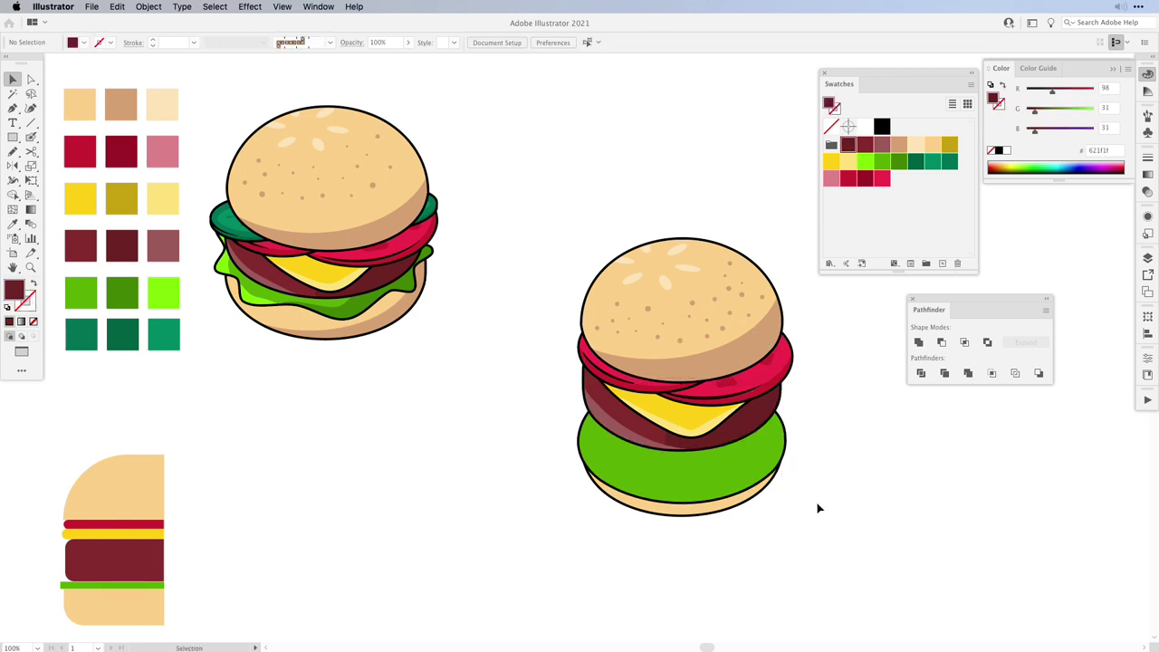
Step: Apply a Zig Zag effect to the green lettuce ellipse with 10 px absolute size, 4 ridges per segment and smooth points
{"action": "left_click", "coordinate": [770, 453]}
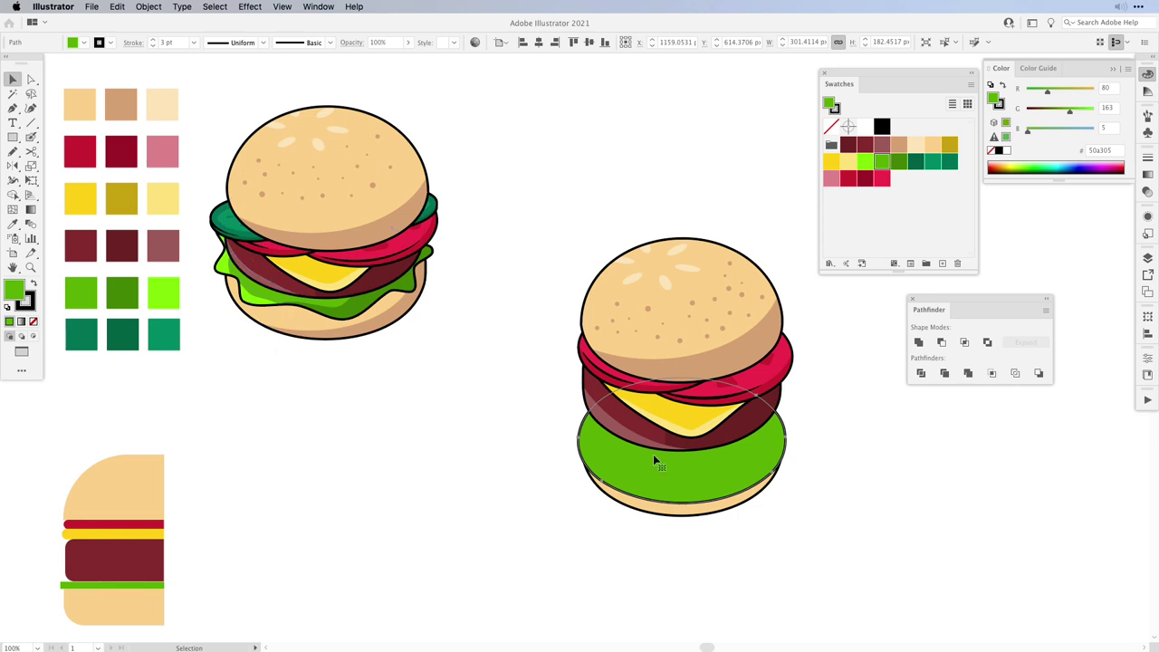
{"action": "left_click", "coordinate": [250, 7]}
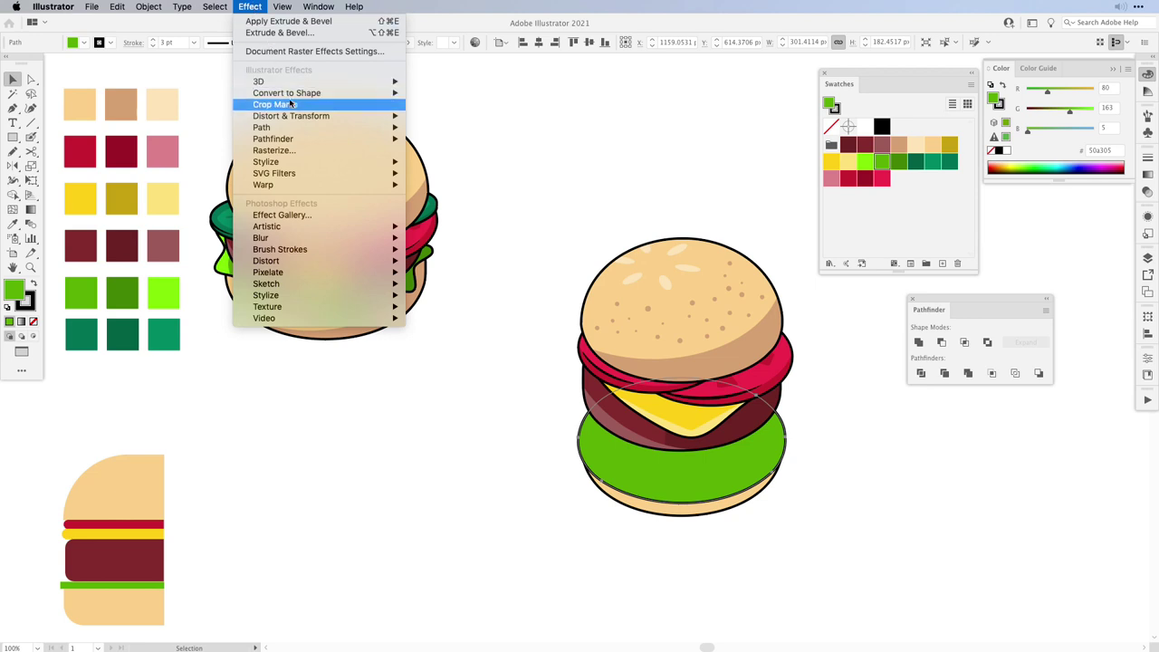
{"action": "mouse_move", "coordinate": [296, 117]}
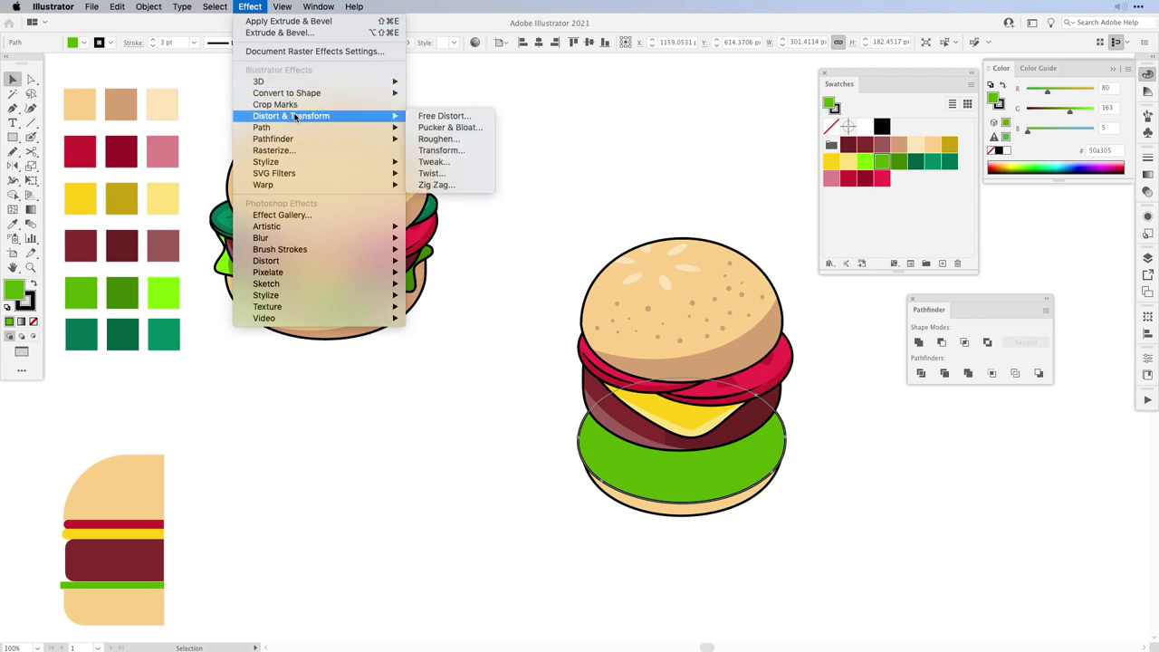
{"action": "left_click", "coordinate": [437, 186]}
{"action": "left_click_drag", "start_coordinate": [803, 179], "coordinate": [587, 79]}
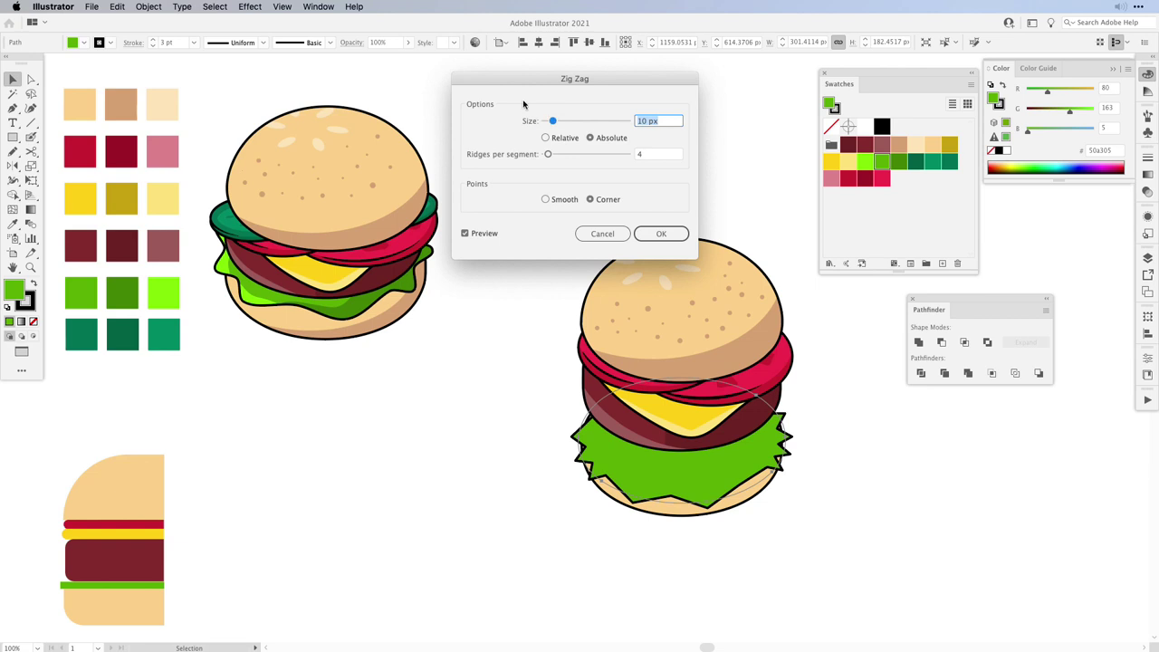
{"action": "left_click", "coordinate": [546, 200]}
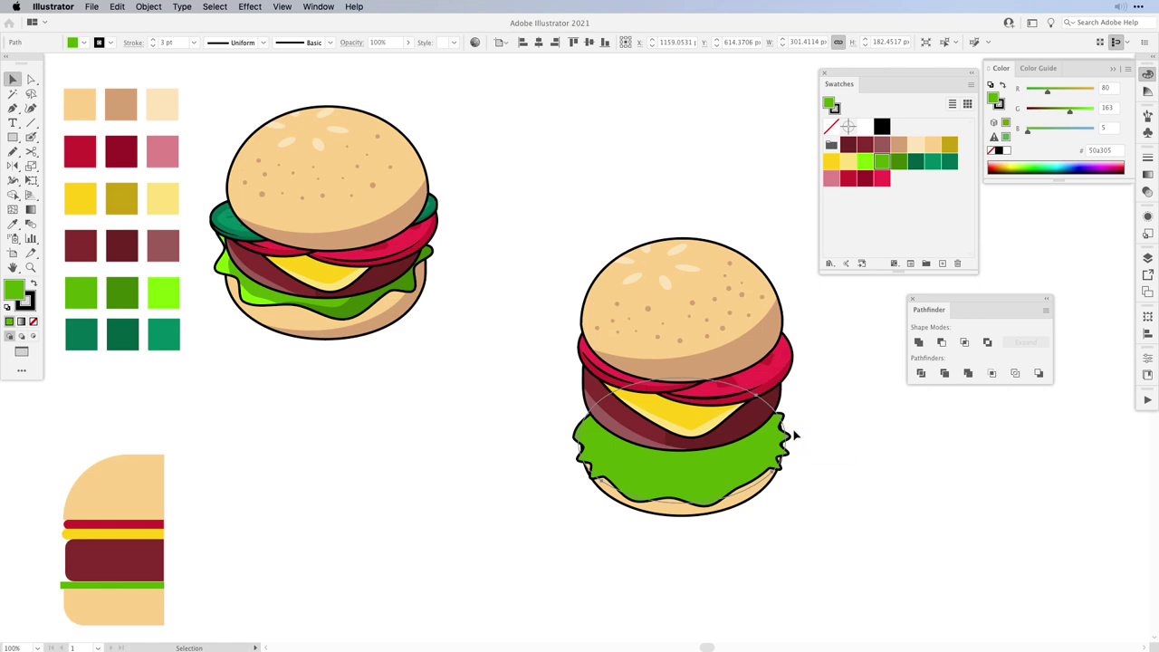
Step: Remove and reshape side anchor points of the wavy lettuce, then raise it beneath the patty, about 312 × 199 px overall
{"action": "key", "text": "p"}
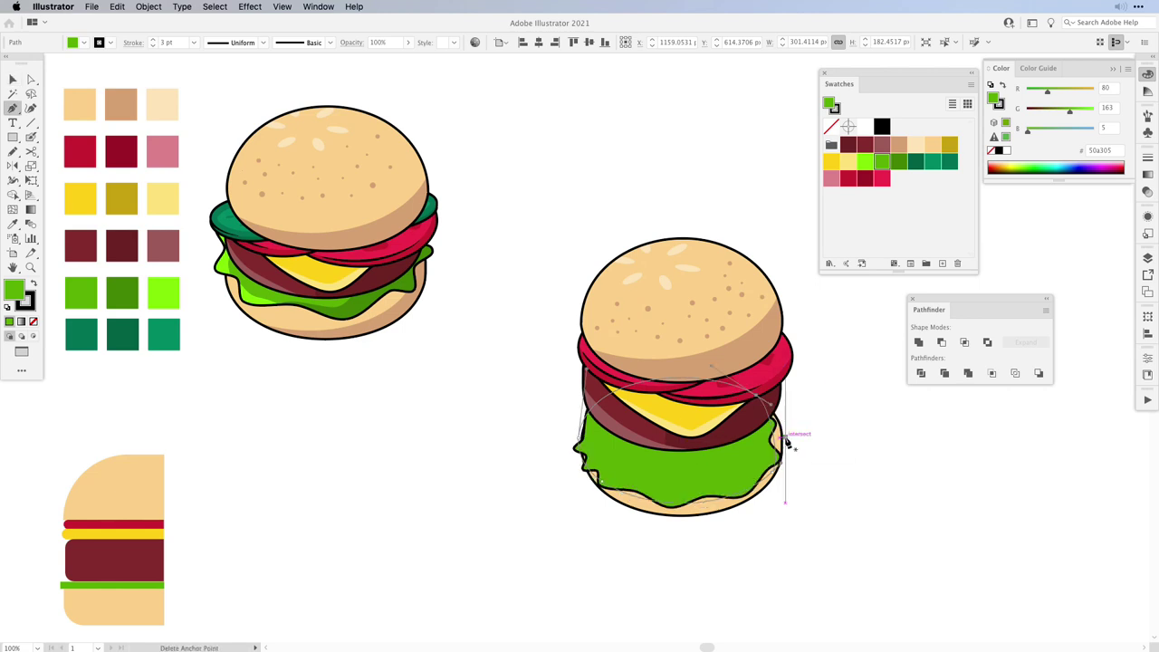
{"action": "left_click", "coordinate": [786, 437]}
{"action": "left_click_drag", "start_coordinate": [775, 410], "coordinate": [806, 415]}
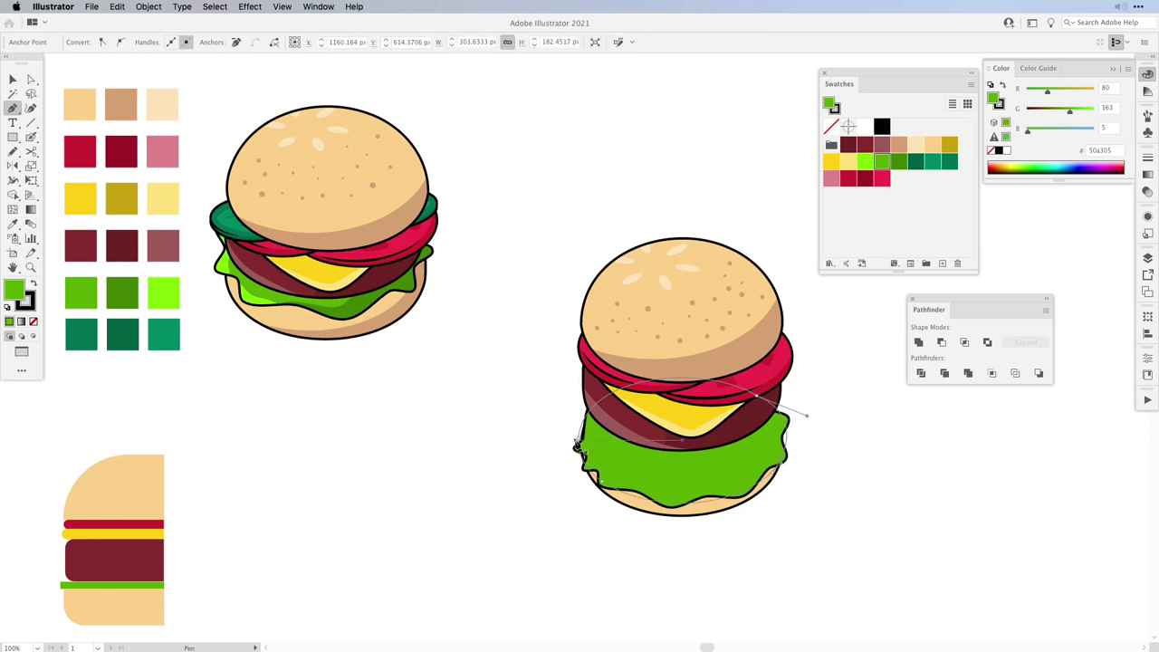
{"action": "left_click_drag", "start_coordinate": [580, 440], "coordinate": [581, 493]}
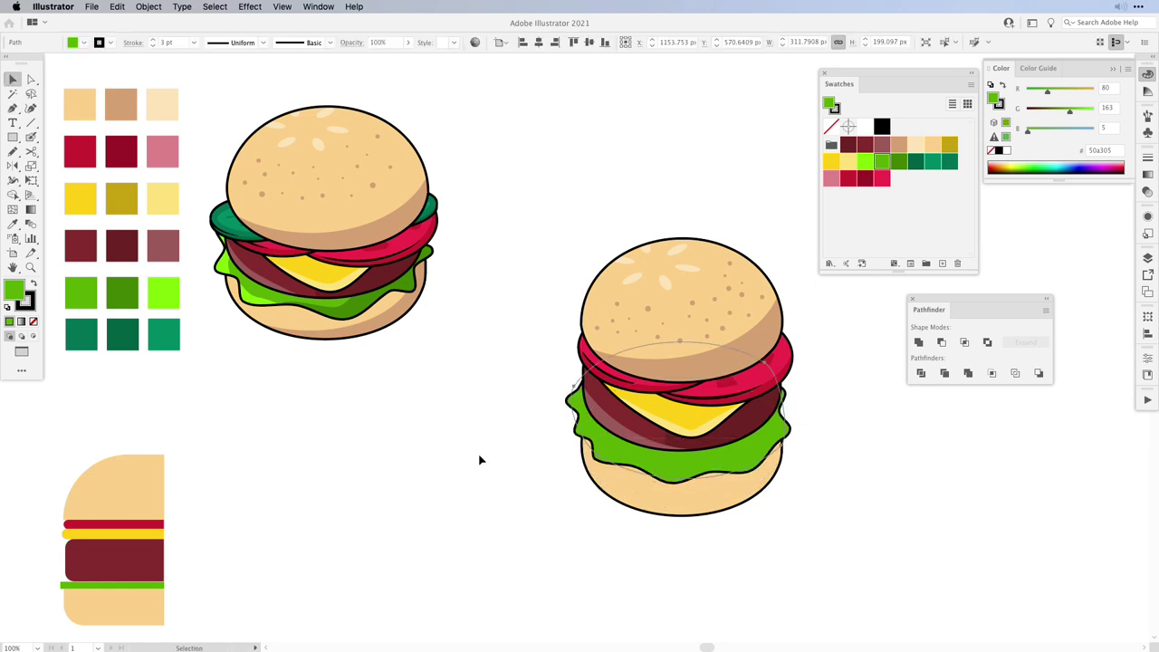
Step: Expand the appearance of the lettuce so its wavy edge becomes editable paths
{"action": "left_click", "coordinate": [145, 4]}
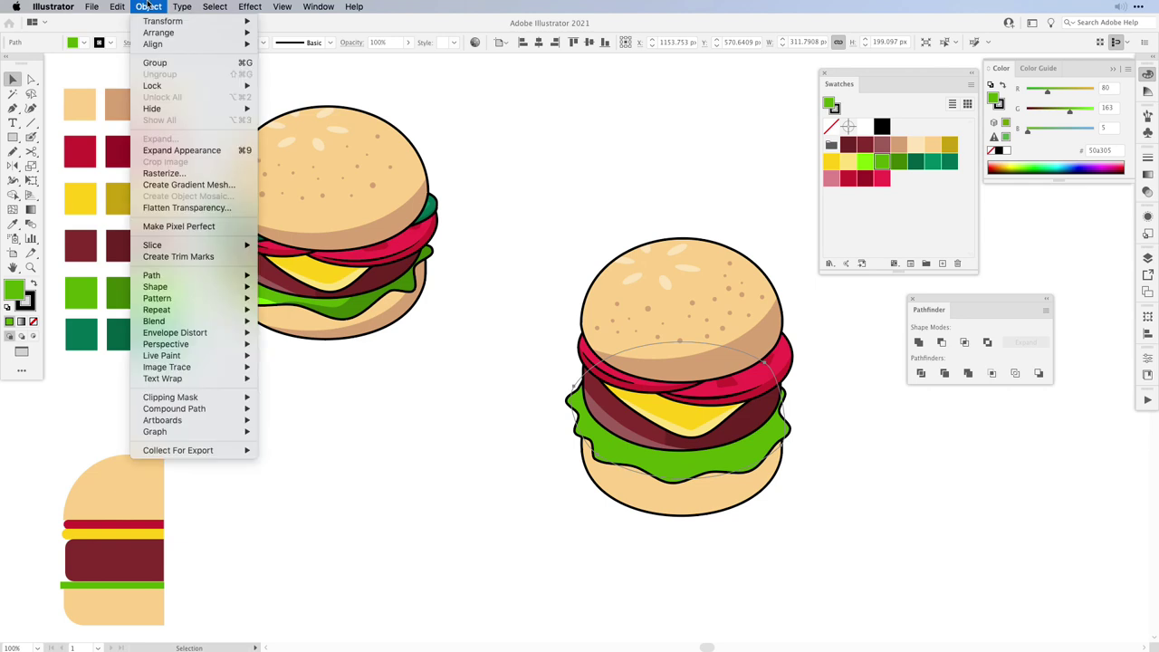
{"action": "left_click", "coordinate": [173, 148]}
{"action": "key", "text": "a"}
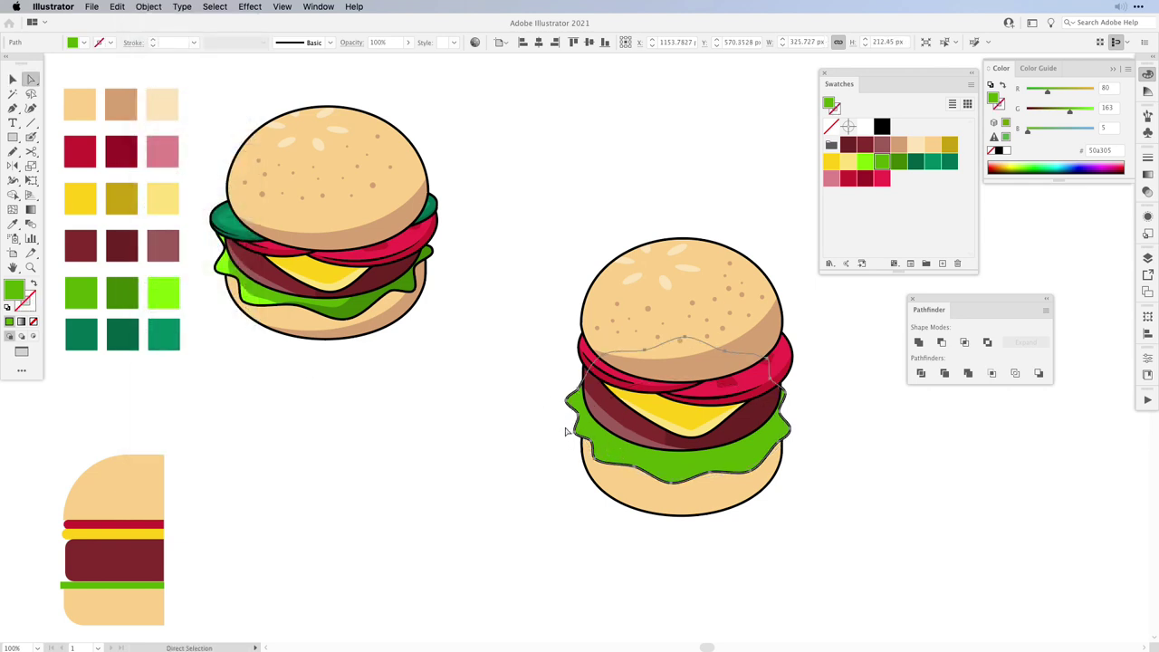
Step: Inside the lettuce shape, paint a bright green (76ef07) highlight on its left side and a dark green shadow on its right side
{"action": "left_click", "coordinate": [34, 403]}
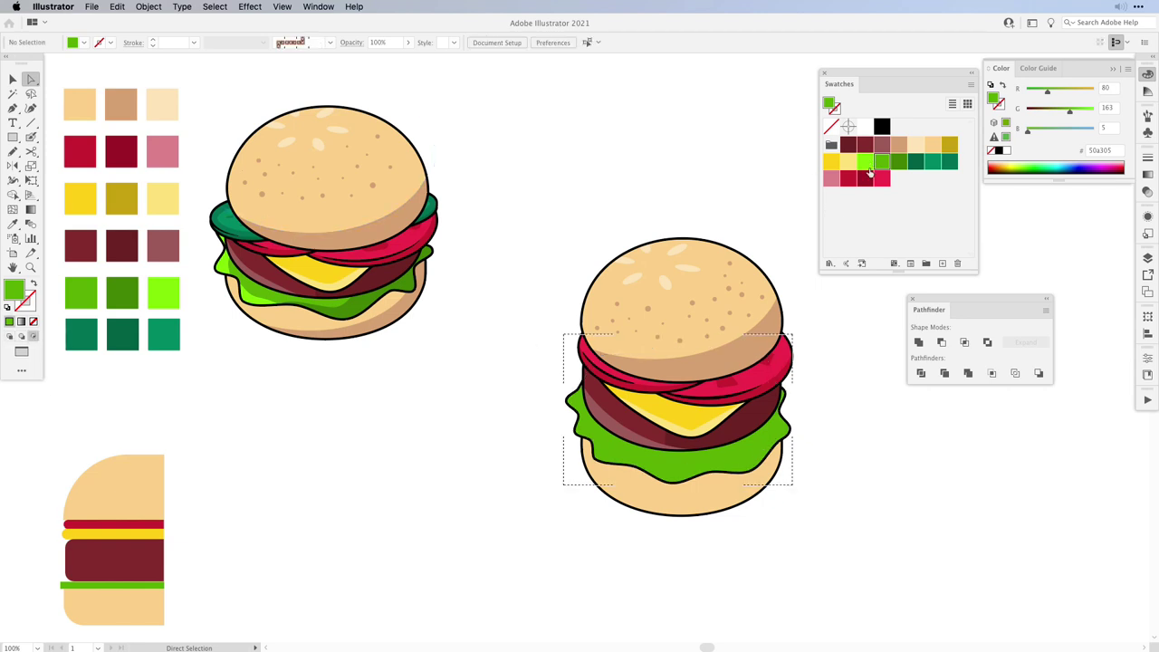
{"action": "left_click", "coordinate": [871, 168]}
{"action": "key", "text": "shift+b"}
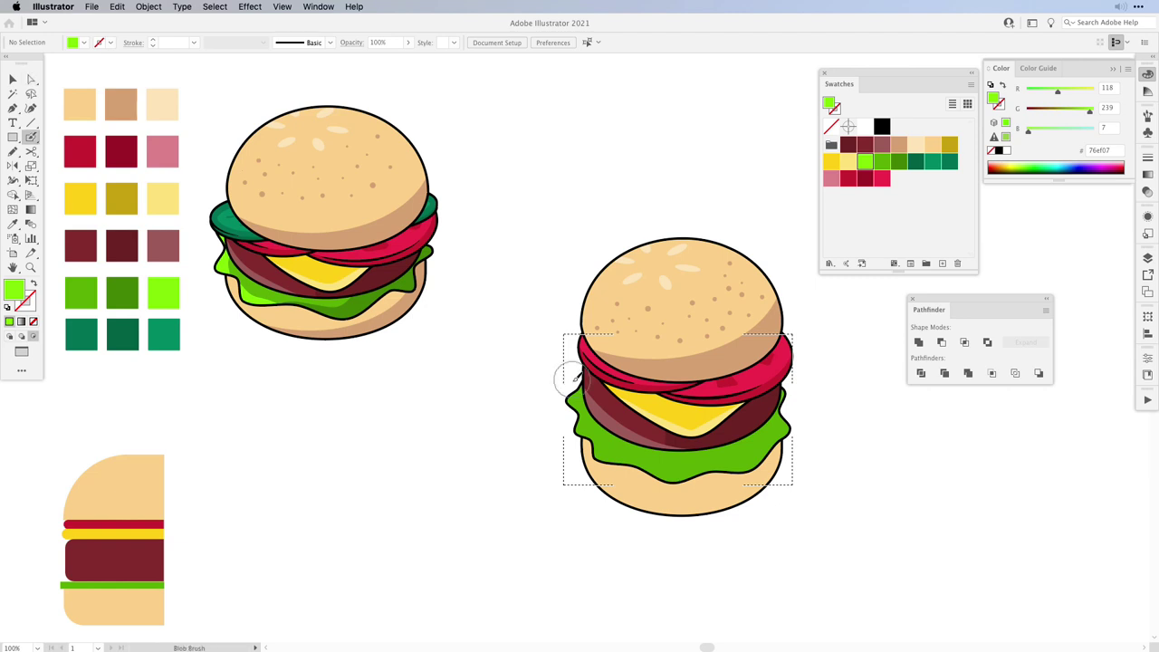
{"action": "mouse_move", "coordinate": [576, 433]}
{"action": "left_mouse_down"}
{"action": "mouse_move", "coordinate": [567, 379]}
{"action": "mouse_move", "coordinate": [570, 387]}
{"action": "left_mouse_up"}
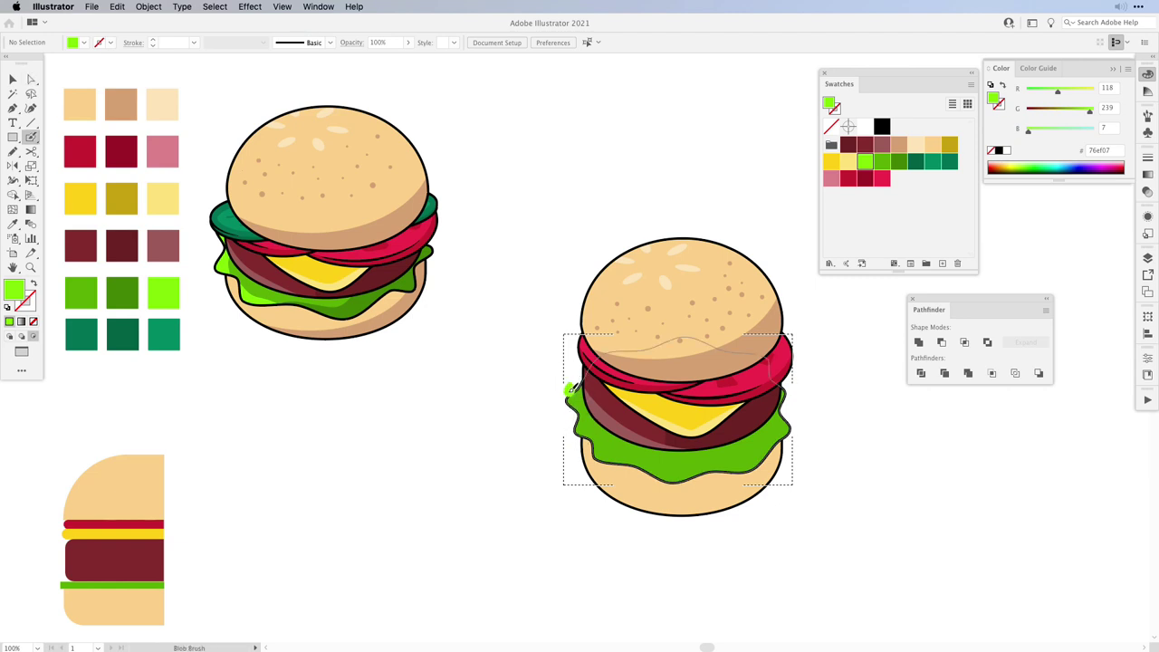
{"action": "key", "text": "shift+x"}
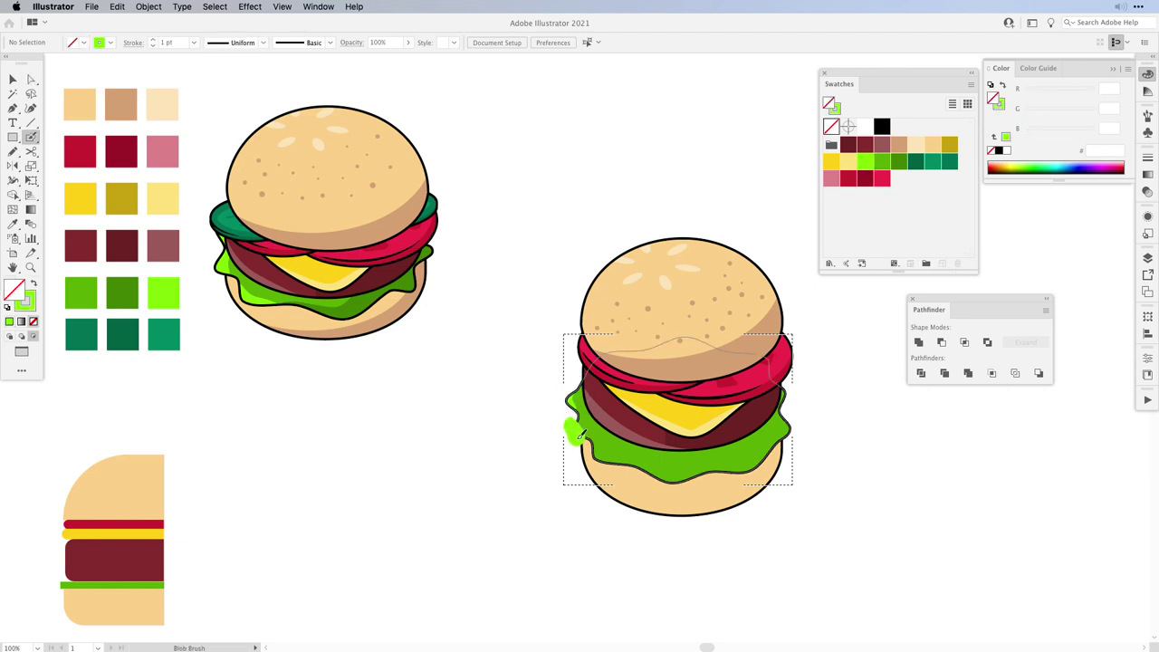
{"action": "left_click", "coordinate": [898, 161]}
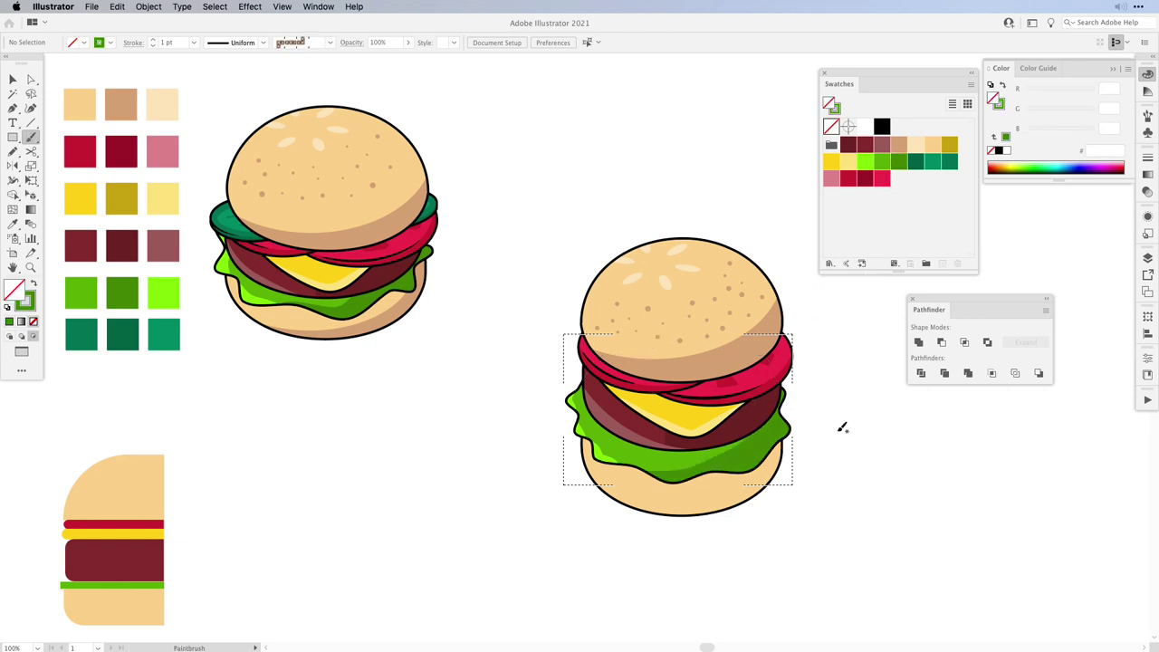
{"action": "key", "text": "v"}
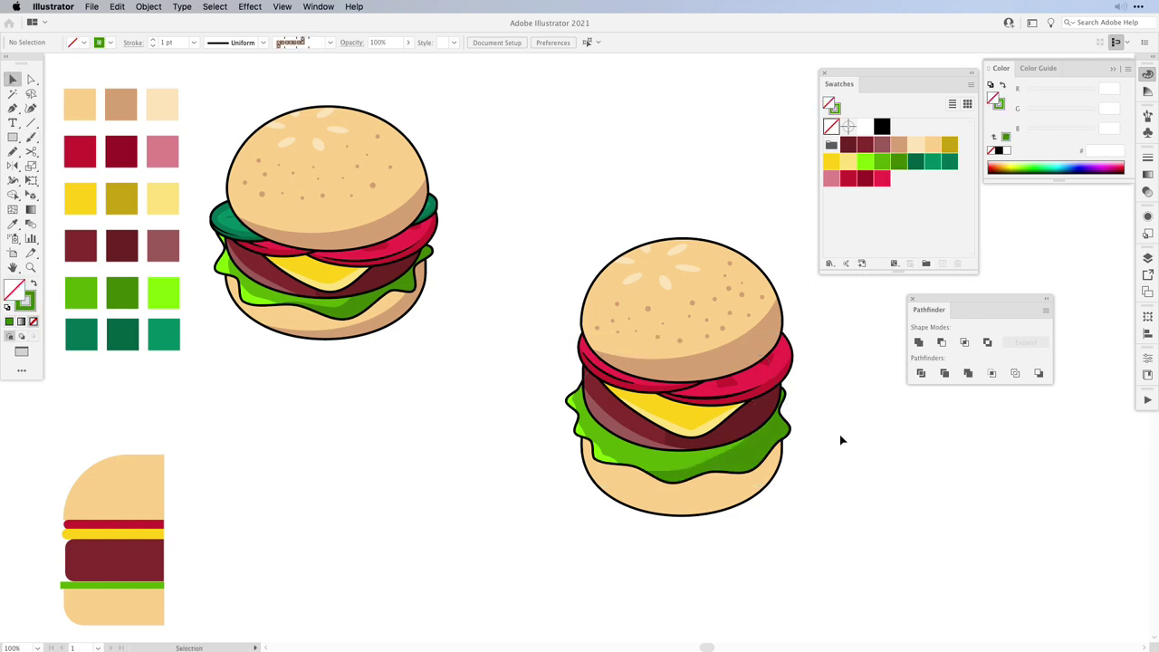
Step: Raise the lettuce and extend its left side outward, and lift the bottom bun slightly
{"action": "left_click_drag", "start_coordinate": [738, 474], "coordinate": [741, 464]}
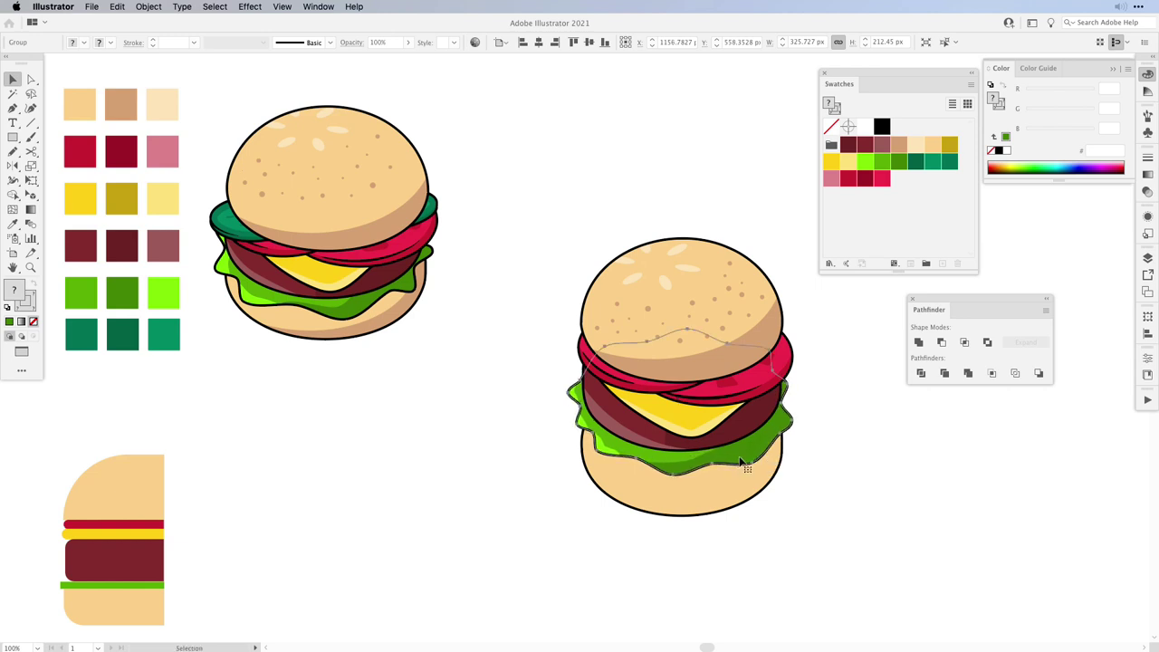
{"action": "left_click_drag", "start_coordinate": [756, 456], "coordinate": [755, 449]}
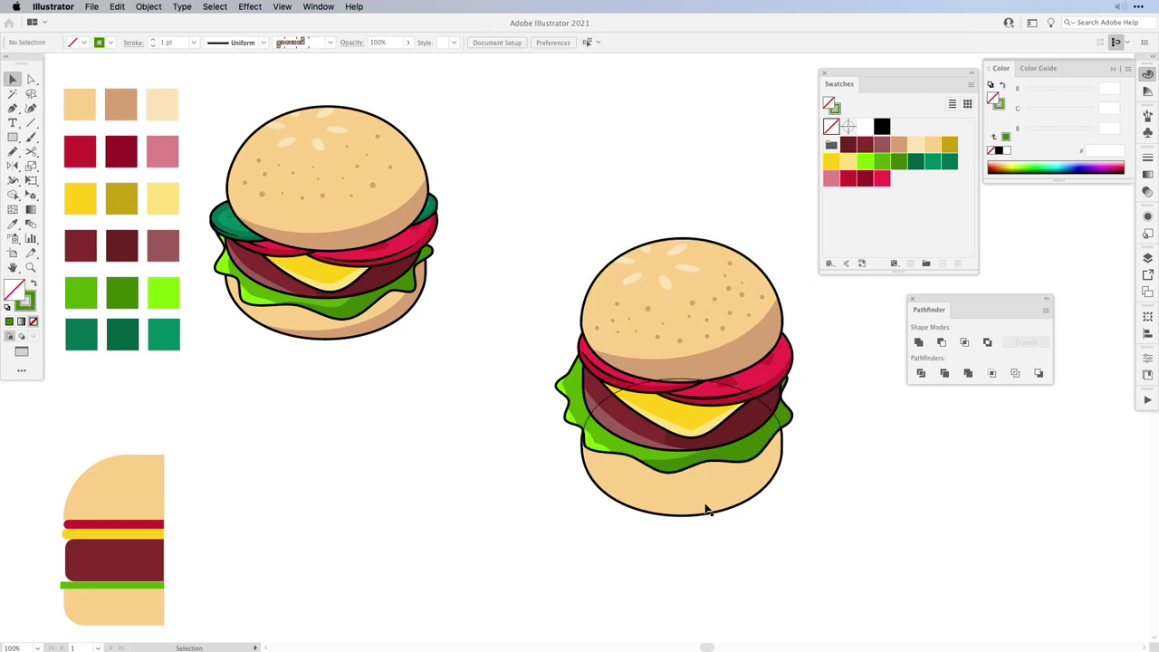
{"action": "left_click", "coordinate": [707, 510]}
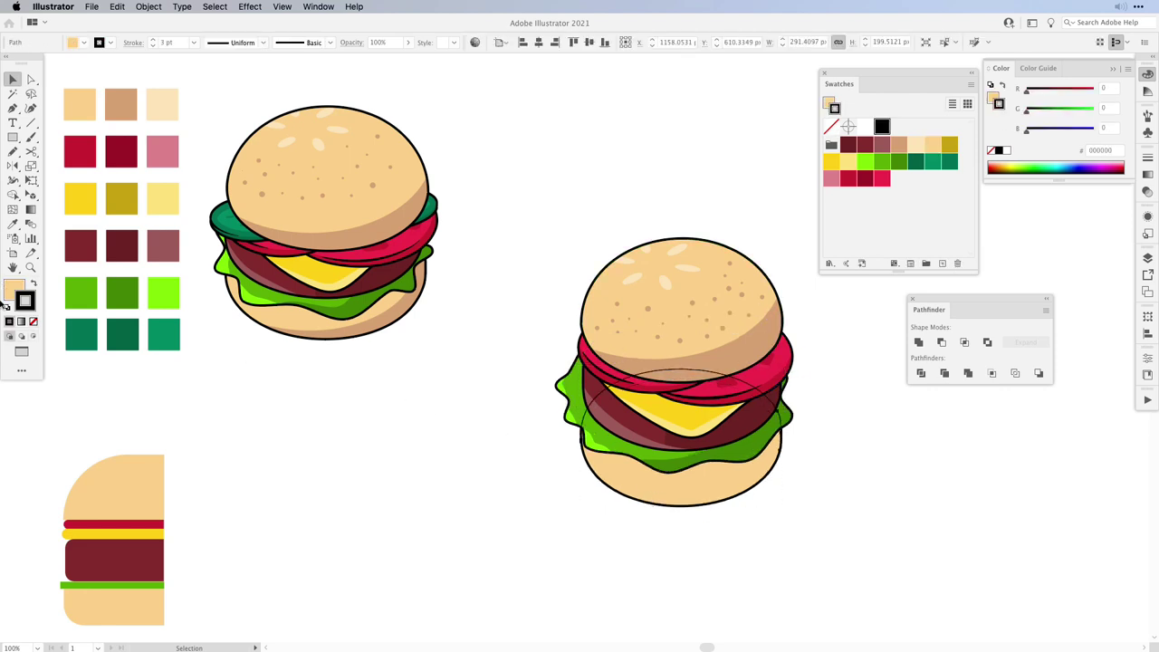
Step: Recolor the bottom bun's fill with the darker tan swatch (d19668)
{"action": "left_click", "coordinate": [14, 289]}
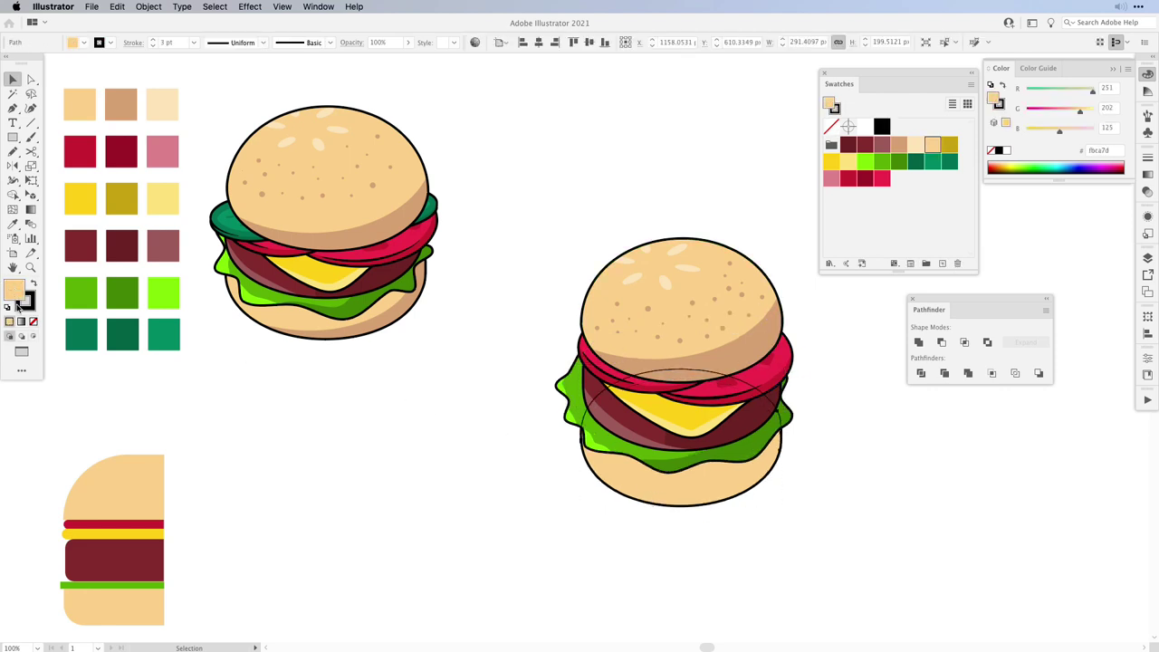
{"action": "left_click", "coordinate": [899, 145]}
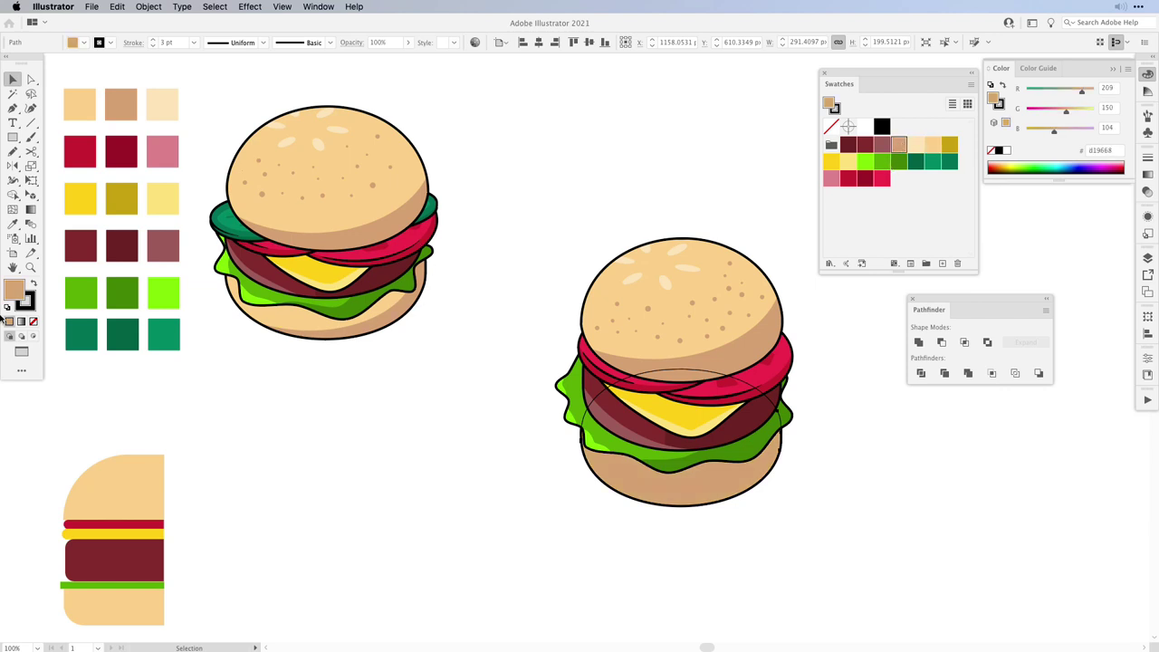
{"action": "key", "text": "ctrl+shift+a"}
Step: Using Draw Inside, add a large light tan (fbca7d) ellipse without stroke to the bottom bun, leaving a darker crescent at its lower right
{"action": "left_click", "coordinate": [34, 285]}
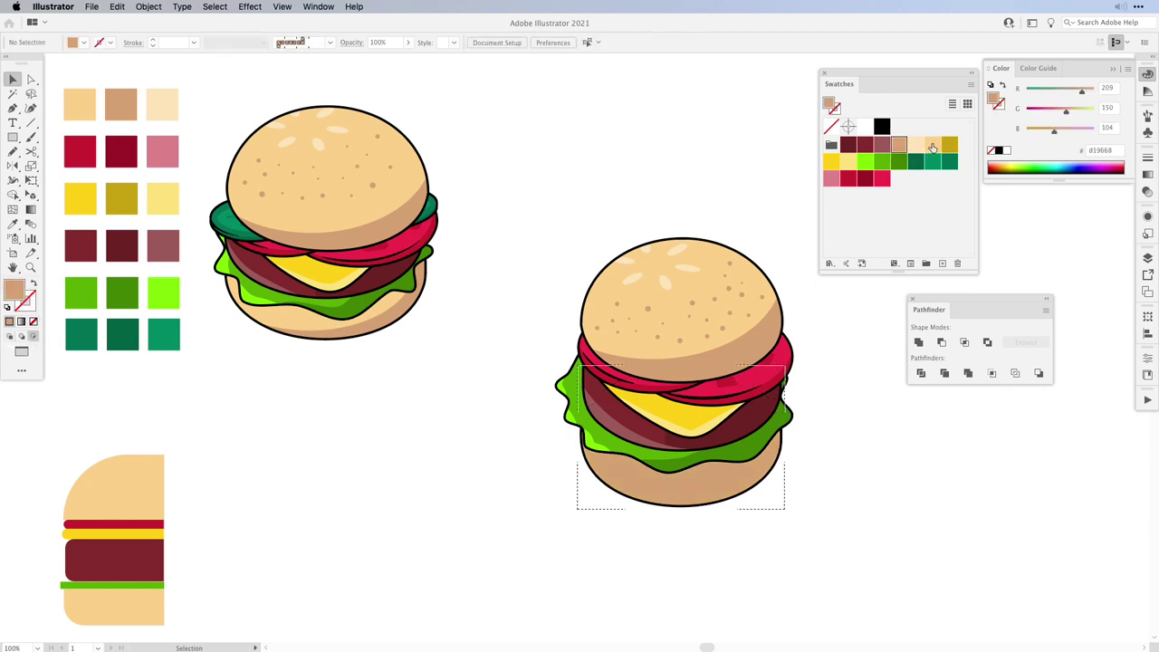
{"action": "left_click", "coordinate": [933, 148]}
{"action": "key", "text": "l"}
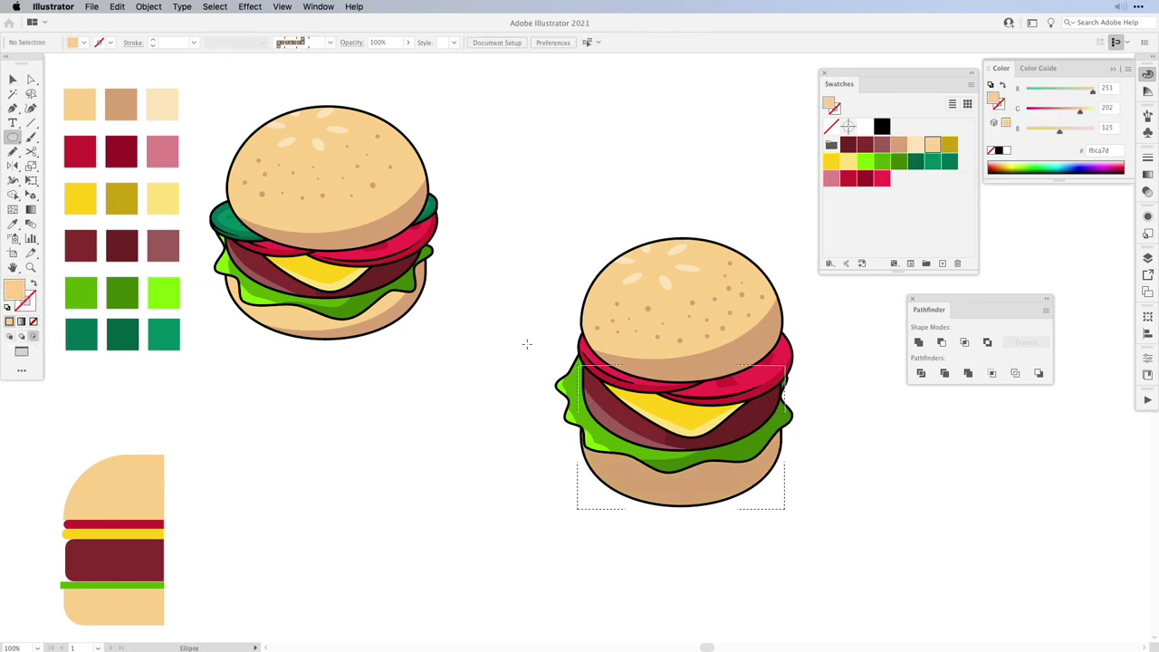
{"action": "left_click_drag", "start_coordinate": [531, 341], "coordinate": [806, 494]}
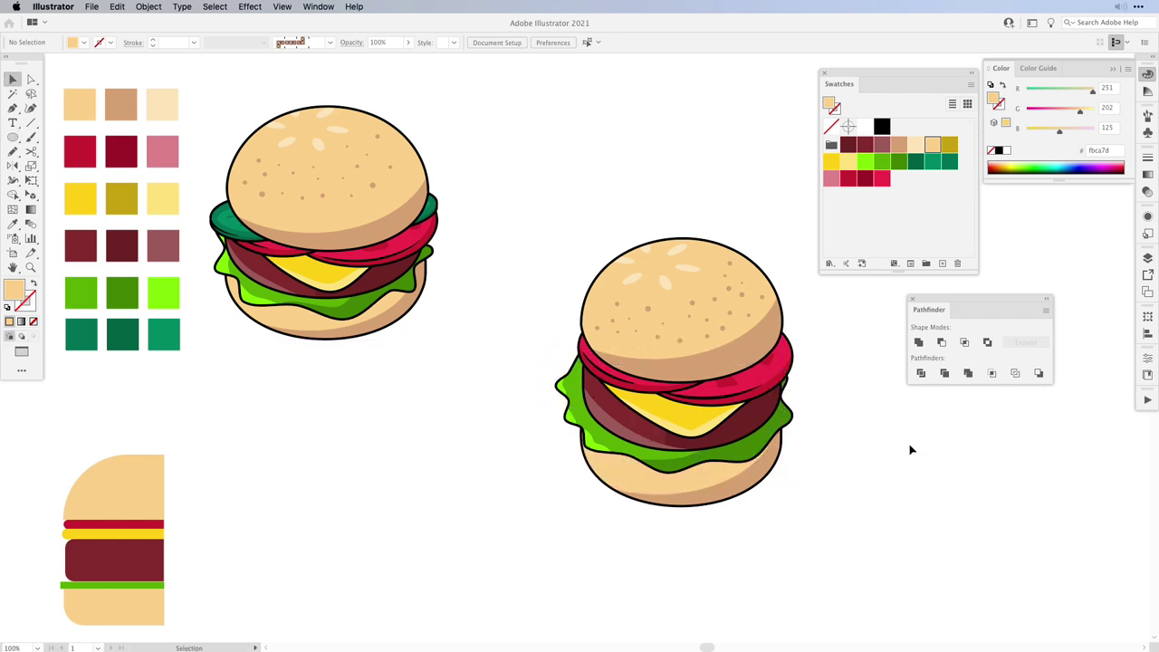
Step: Tighten the burger stack by nudging the bottom bun up and the tomato slices and top bun slightly down
{"action": "left_click", "coordinate": [709, 487]}
{"action": "left_click", "coordinate": [619, 501]}
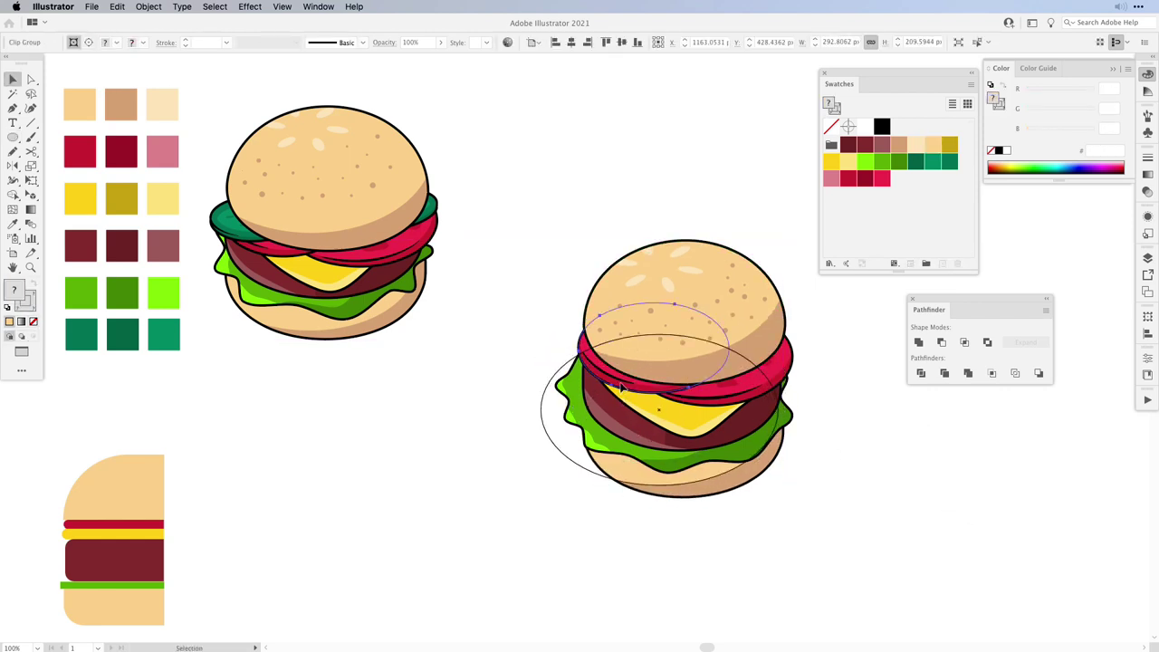
{"action": "left_click", "coordinate": [620, 388]}
{"action": "left_click", "coordinate": [717, 397], "text": "shift"}
{"action": "left_click_drag", "start_coordinate": [717, 397], "coordinate": [718, 401]}
{"action": "left_click_drag", "start_coordinate": [719, 323], "coordinate": [719, 326]}
{"action": "left_click", "coordinate": [672, 567]}
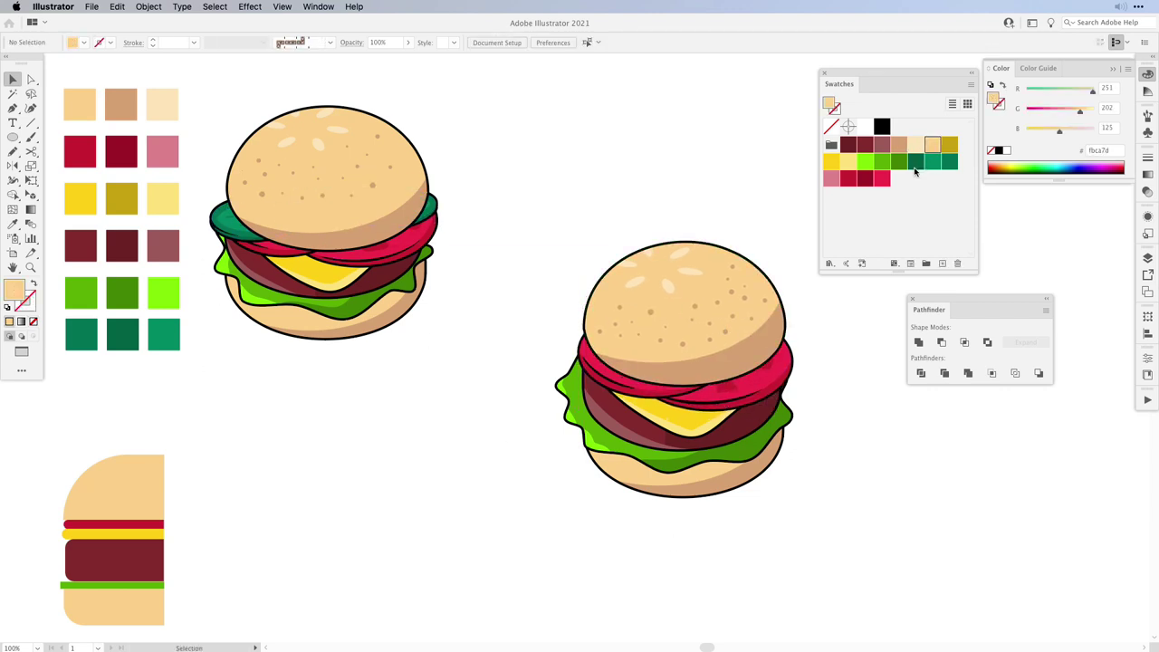
Step: Draw a freehand elongated, slightly bent pickle slice below the reference burger with the medium dark green swatch and no stroke
{"action": "left_click", "coordinate": [947, 164]}
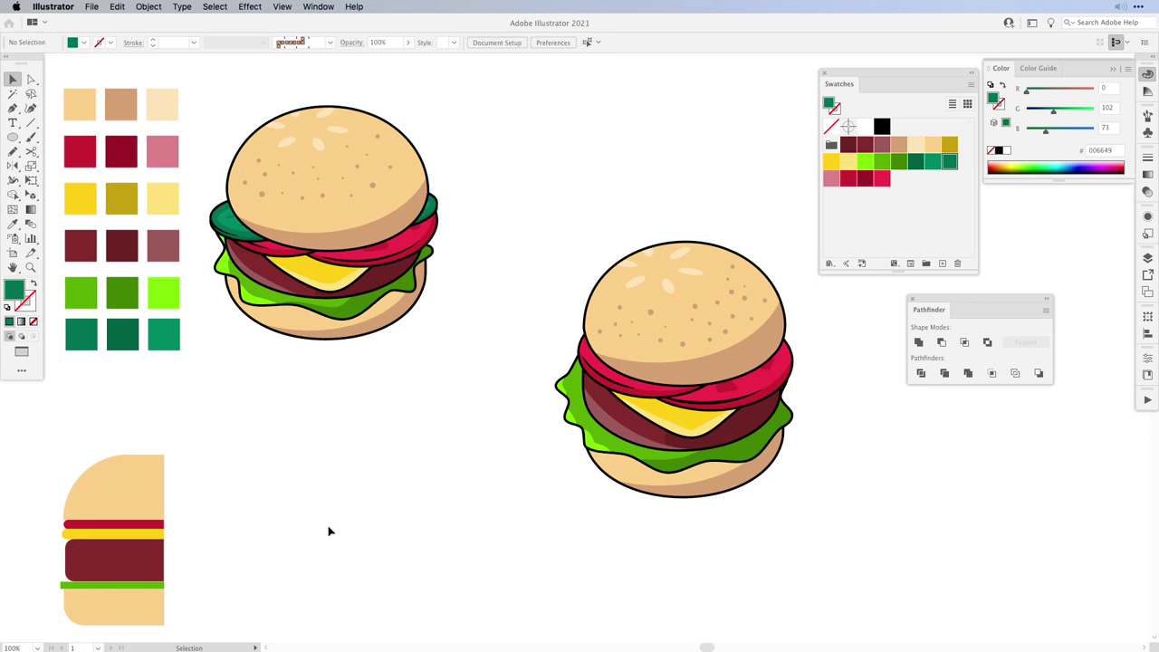
{"action": "key", "text": "n"}
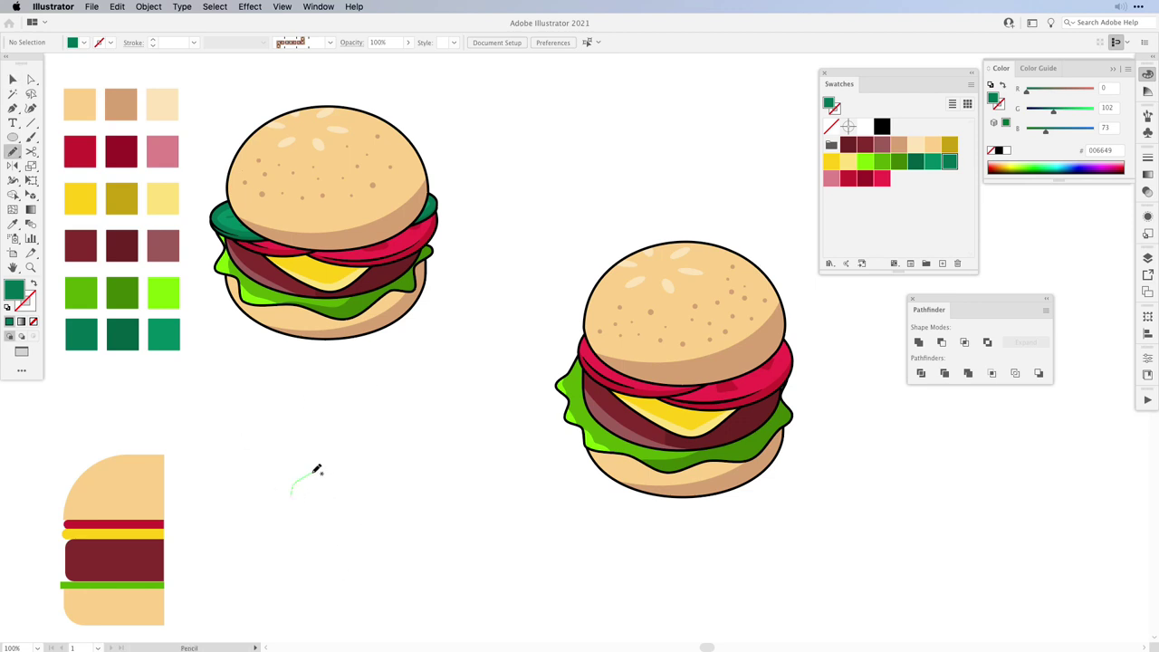
{"action": "mouse_move", "coordinate": [418, 460]}
{"action": "left_mouse_down"}
{"action": "mouse_move", "coordinate": [477, 504]}
{"action": "mouse_move", "coordinate": [290, 494]}
{"action": "left_mouse_up"}
{"action": "key", "text": "v"}
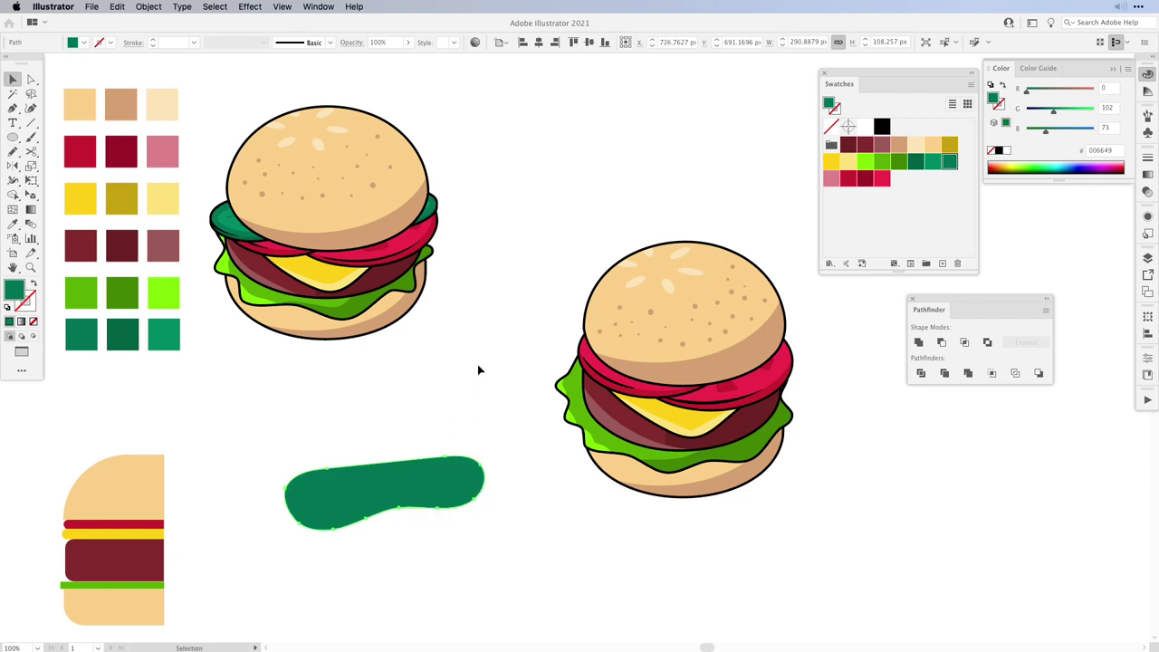
Step: Apply 3D Extrude & Bevel to the green slice with Isometric Top position, 0 pt depth and No Shading
{"action": "left_click", "coordinate": [250, 7]}
{"action": "mouse_move", "coordinate": [272, 81]}
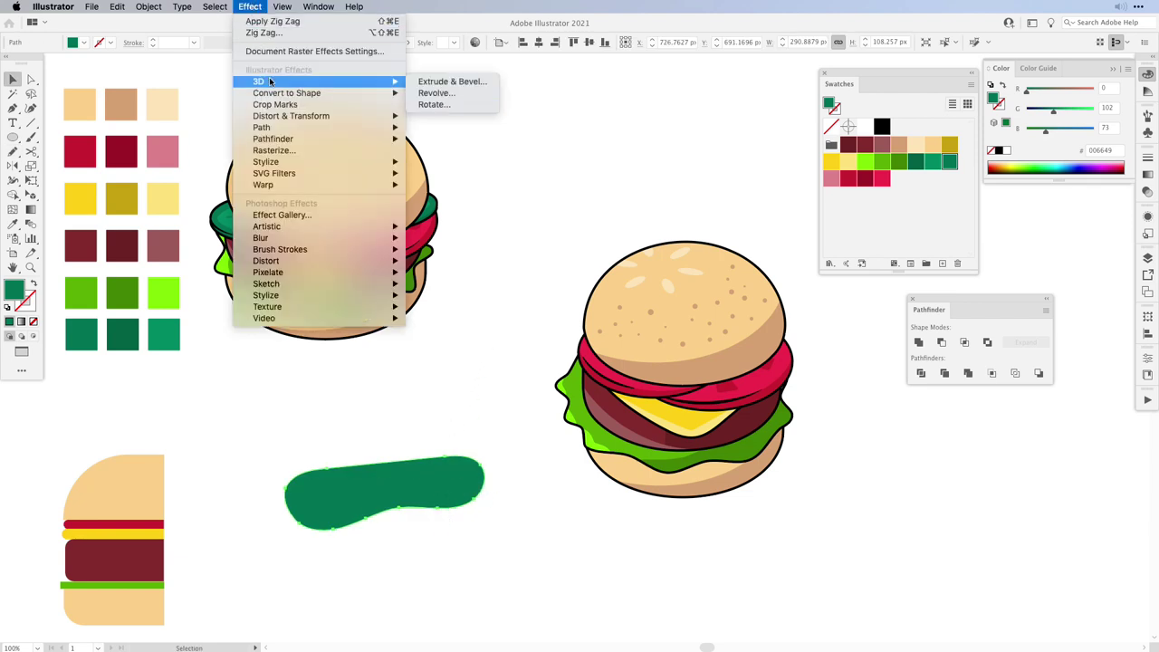
{"action": "left_click", "coordinate": [451, 82]}
{"action": "left_click", "coordinate": [784, 136]}
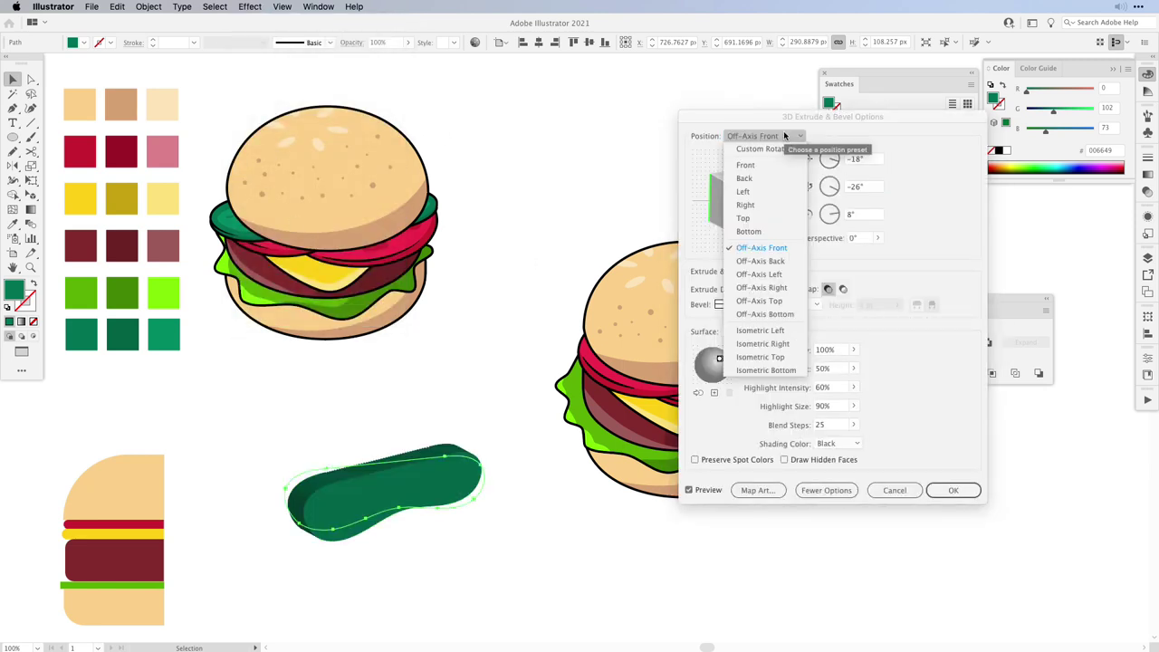
{"action": "left_click", "coordinate": [779, 358]}
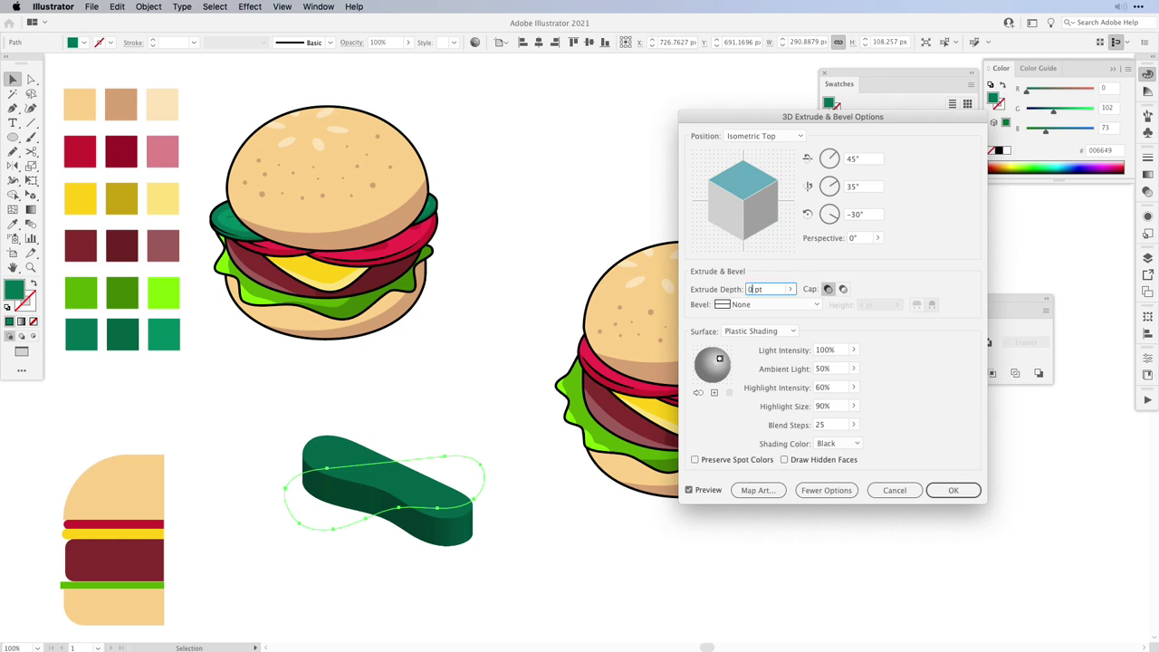
{"action": "left_click", "coordinate": [759, 331]}
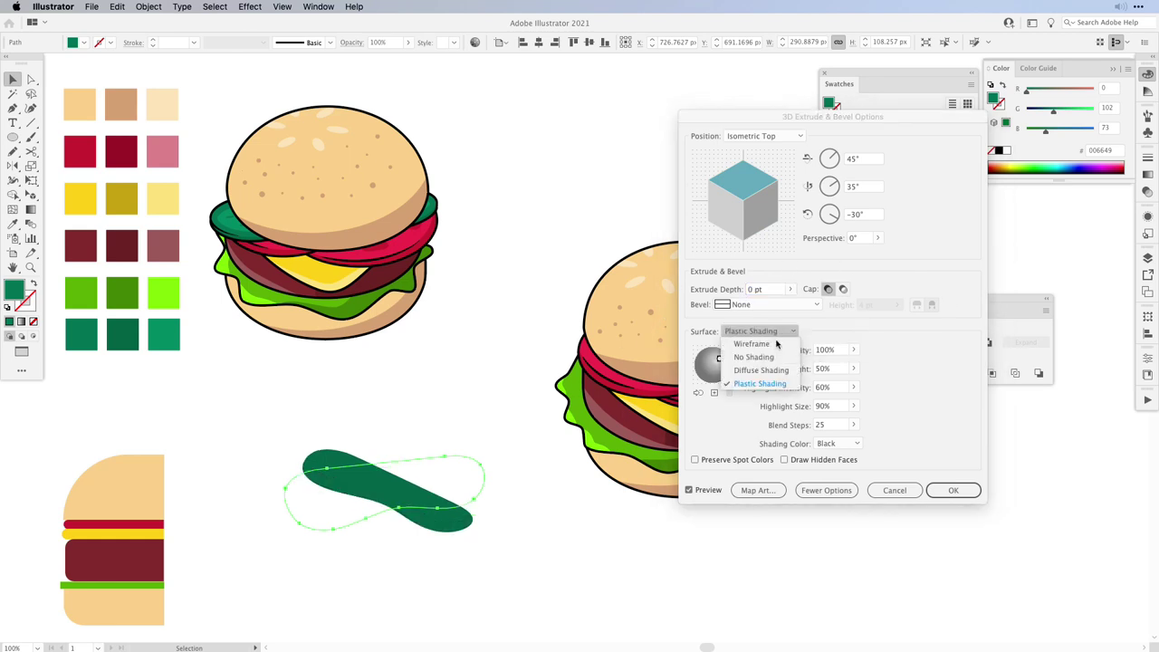
{"action": "left_click", "coordinate": [775, 361]}
{"action": "left_click", "coordinate": [956, 396]}
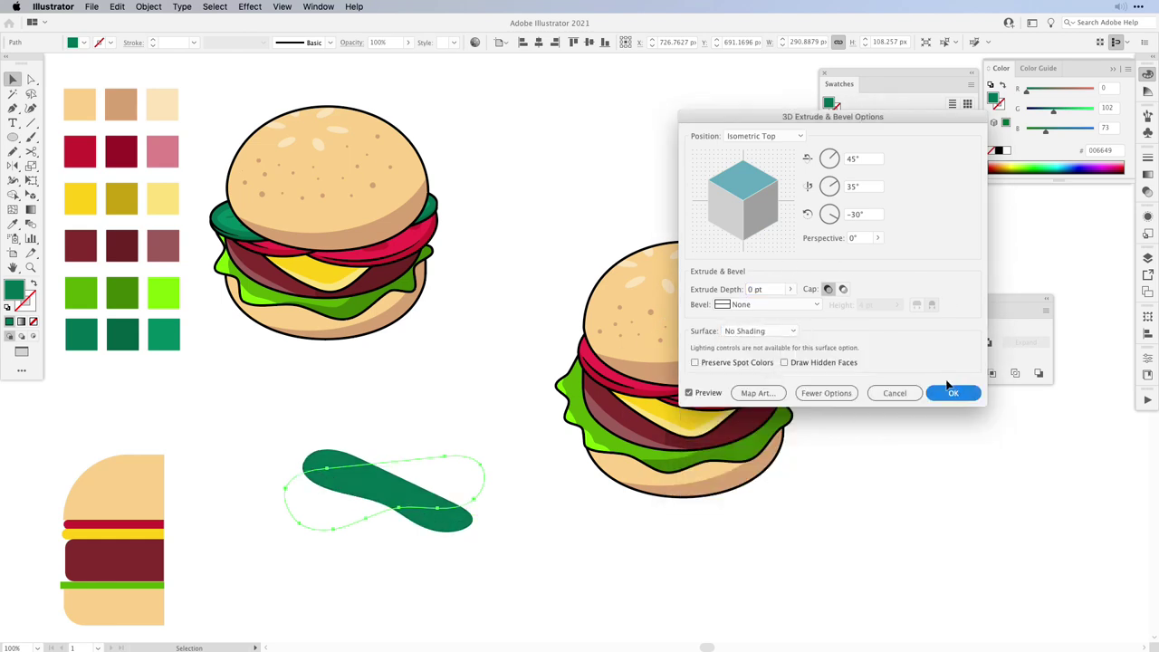
Step: Rotate the slice so it rises gently to the right, expand its appearance and enlarge it slightly
{"action": "key", "text": "e"}
{"action": "left_click_drag", "start_coordinate": [486, 445], "coordinate": [393, 362]}
{"action": "left_click", "coordinate": [148, 7]}
{"action": "left_click", "coordinate": [194, 148]}
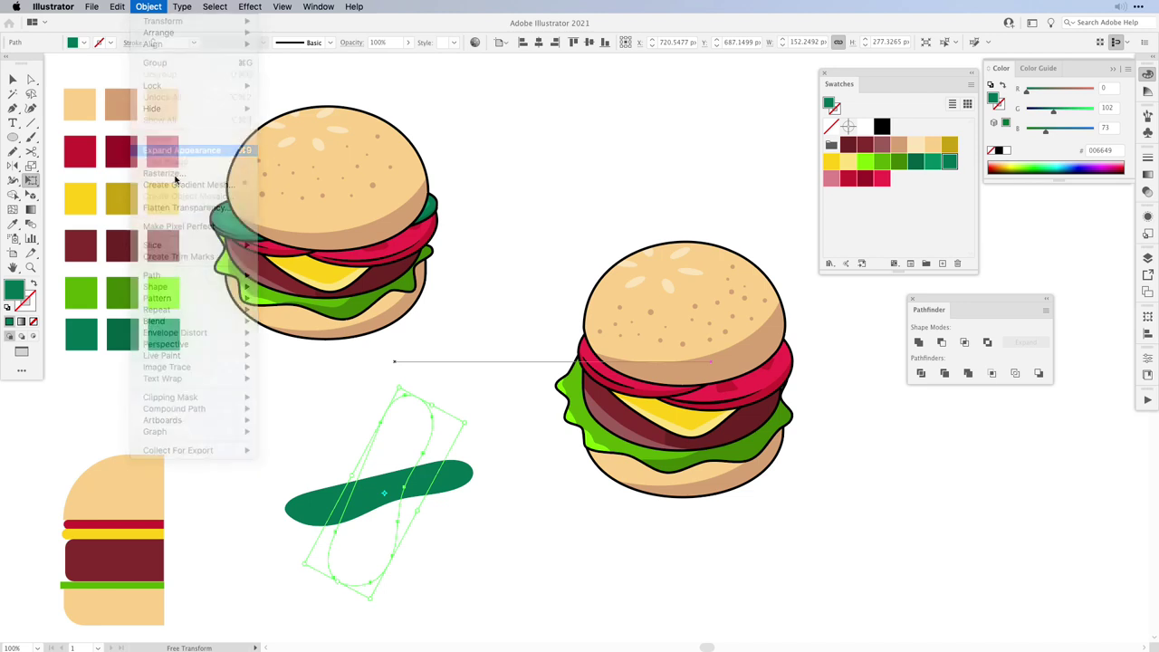
{"action": "mouse_move", "coordinate": [476, 460]}
{"action": "left_mouse_down"}
{"action": "mouse_move", "coordinate": [750, 342]}
{"action": "mouse_move", "coordinate": [475, 435]}
{"action": "left_mouse_up"}
{"action": "left_click_drag", "start_coordinate": [475, 435], "coordinate": [455, 417]}
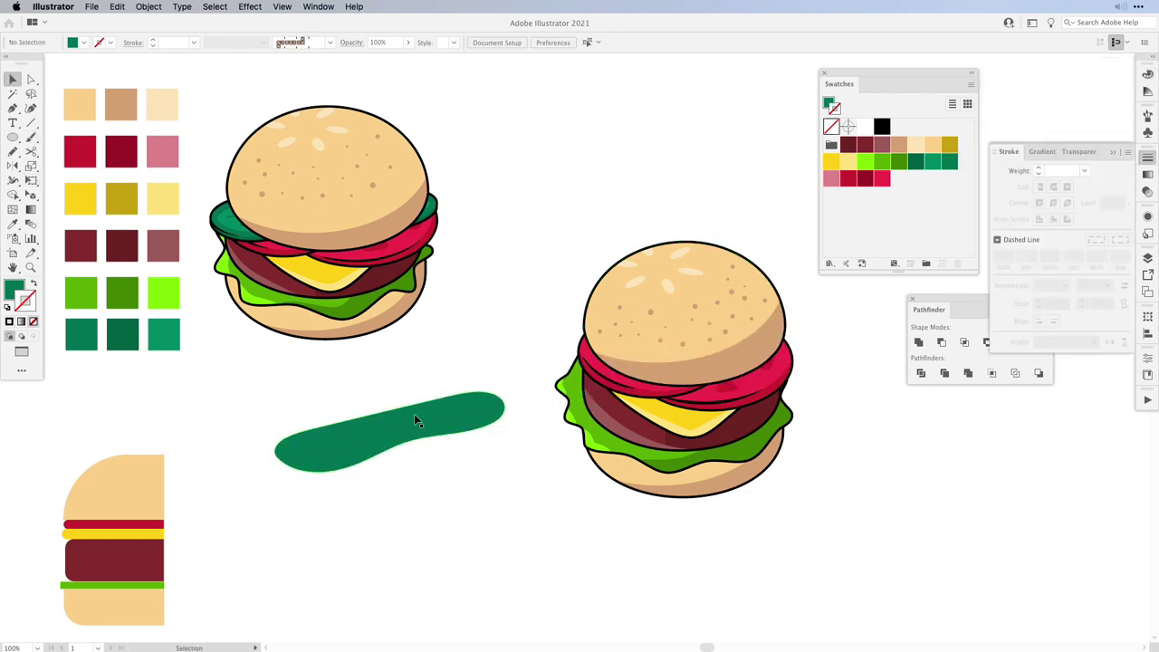
Step: Offset the slice's path by -10 px and fill the inner shape with the lighter green swatch
{"action": "left_click", "coordinate": [418, 419]}
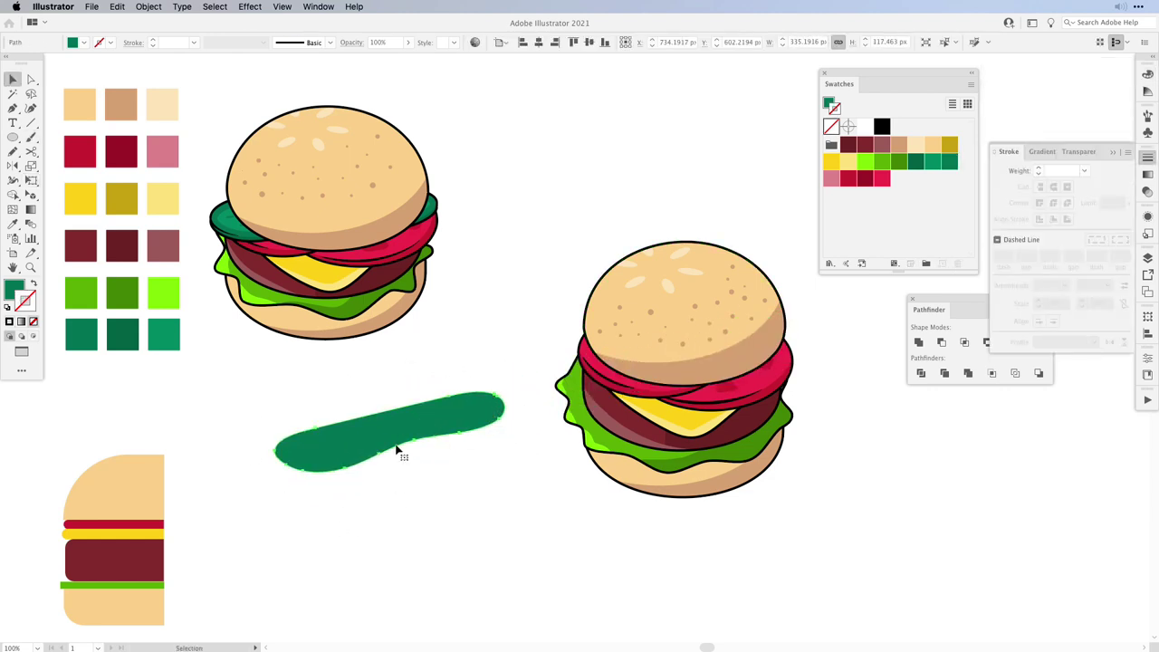
{"action": "left_click", "coordinate": [150, 6]}
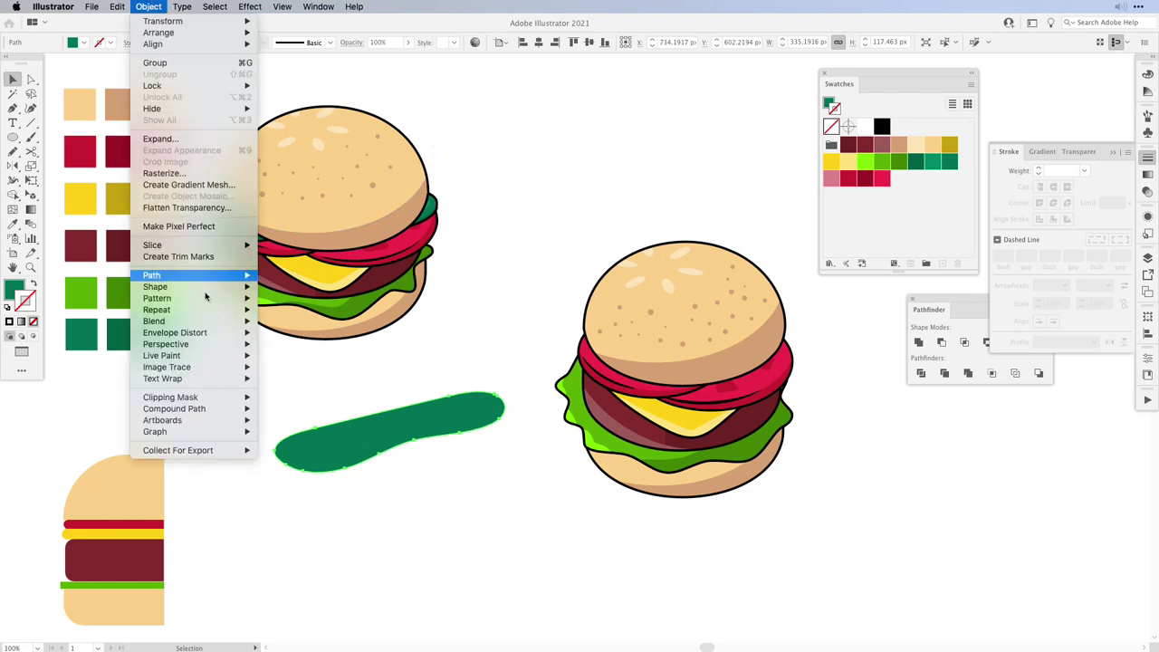
{"action": "mouse_move", "coordinate": [208, 277]}
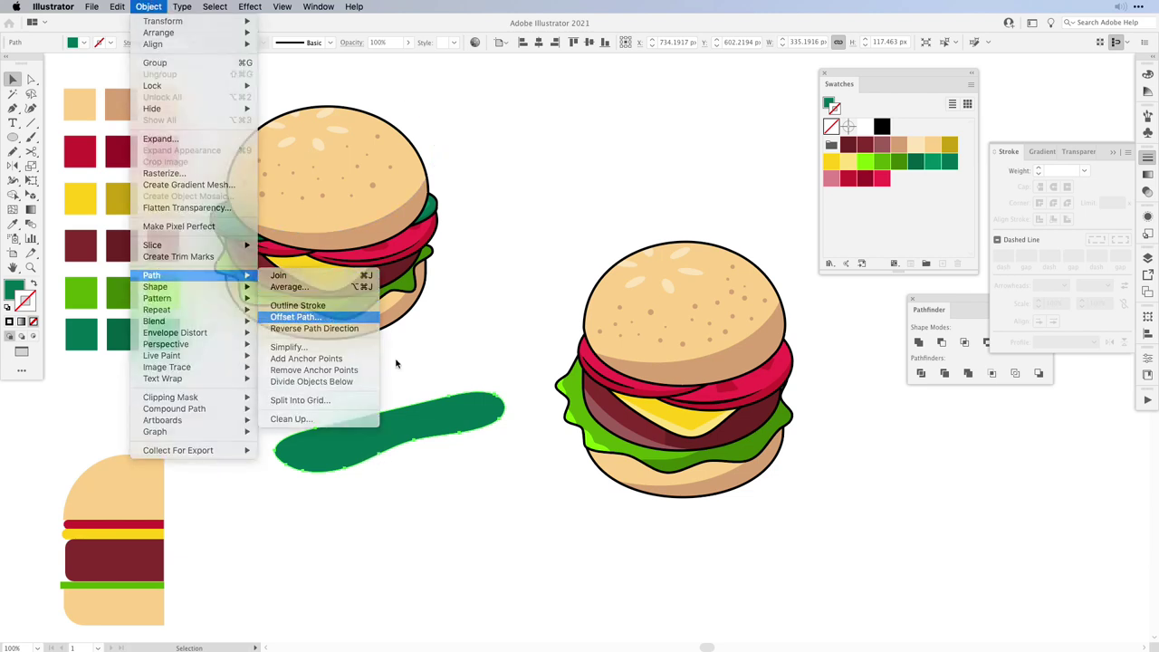
{"action": "left_click", "coordinate": [332, 318]}
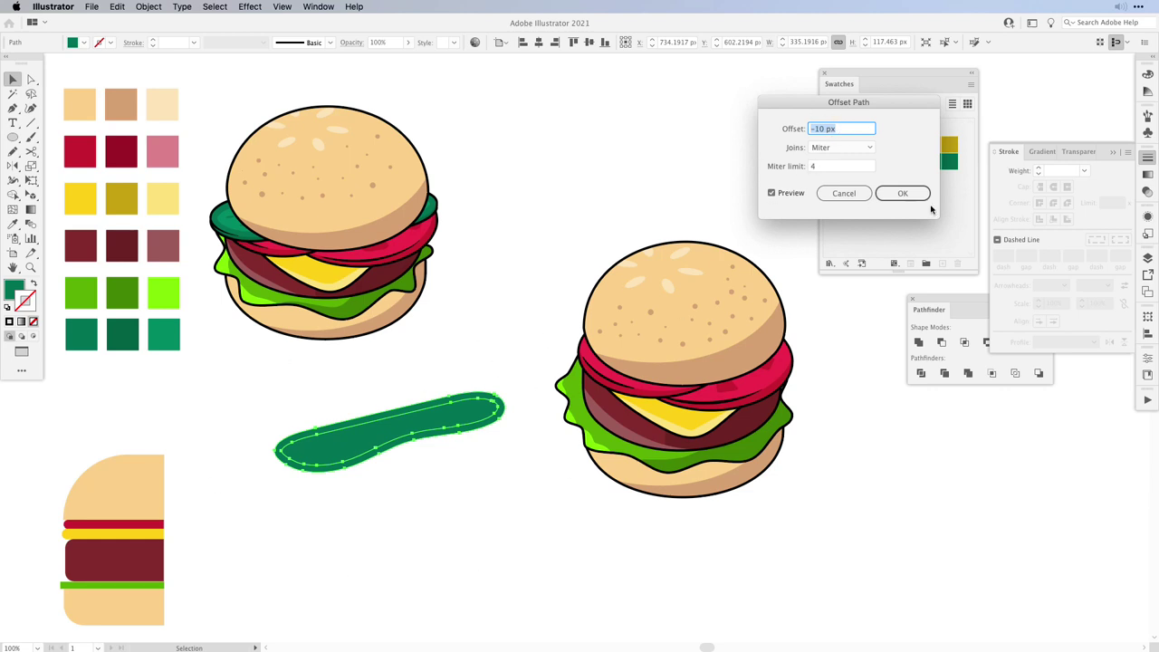
{"action": "left_click", "coordinate": [901, 194]}
{"action": "left_click", "coordinate": [827, 103]}
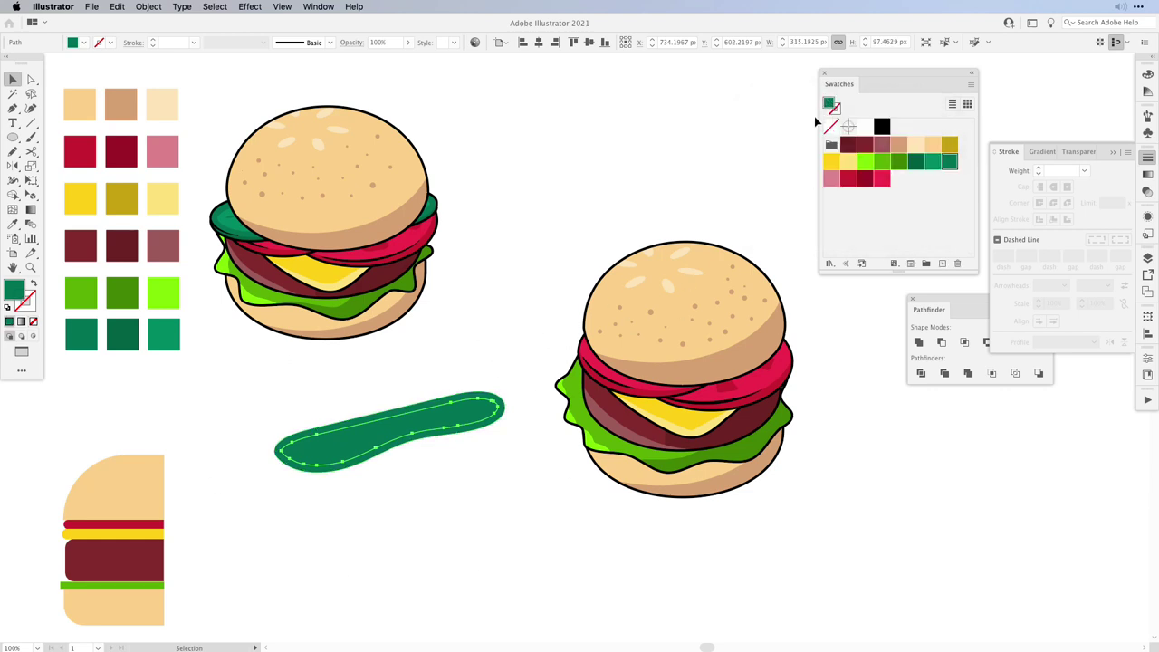
{"action": "left_click", "coordinate": [933, 163]}
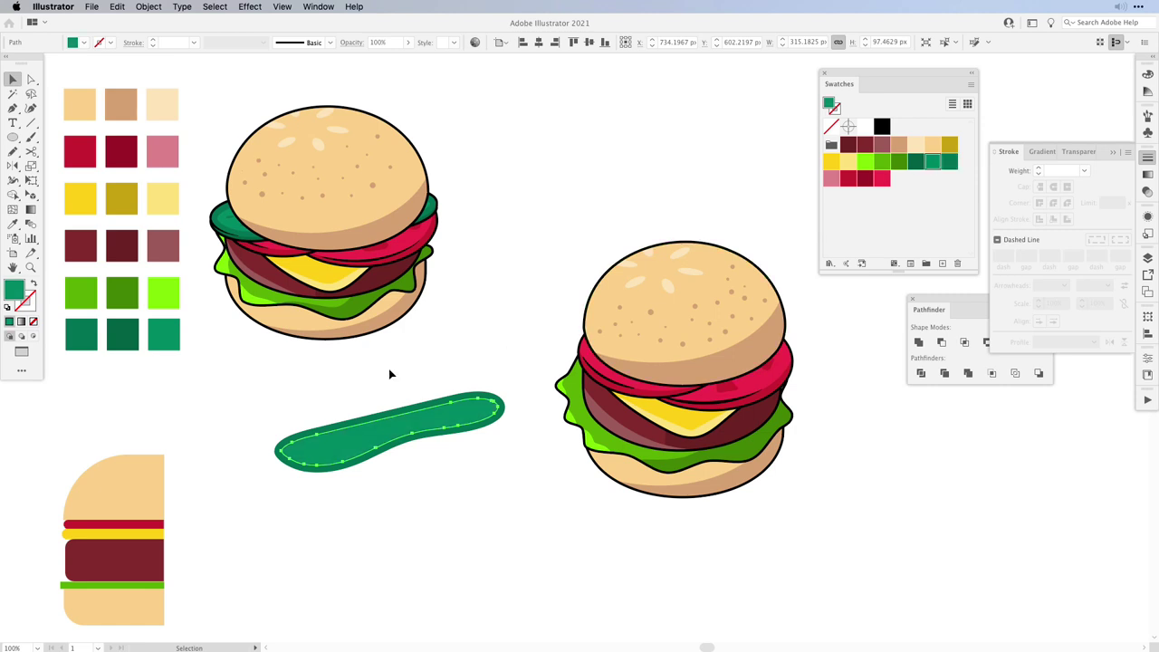
{"action": "left_click", "coordinate": [369, 508]}
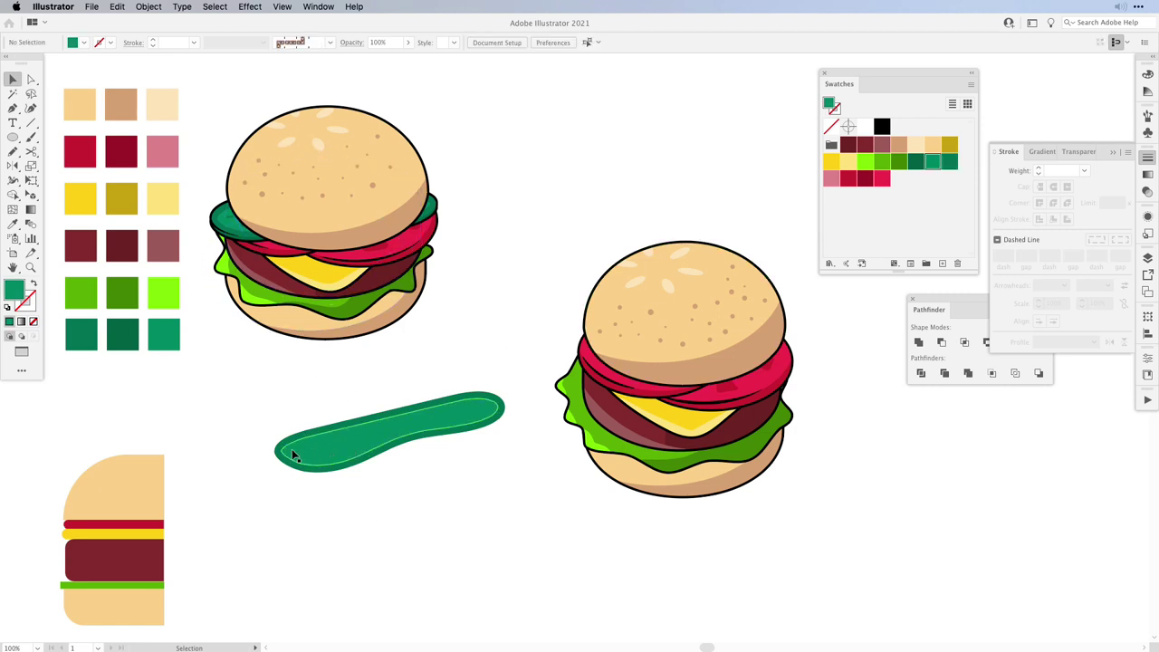
Step: Draw small medium-green ellipses as seeds in a cluster at each end of the pickle slice
{"action": "left_click", "coordinate": [949, 163]}
{"action": "key", "text": "l"}
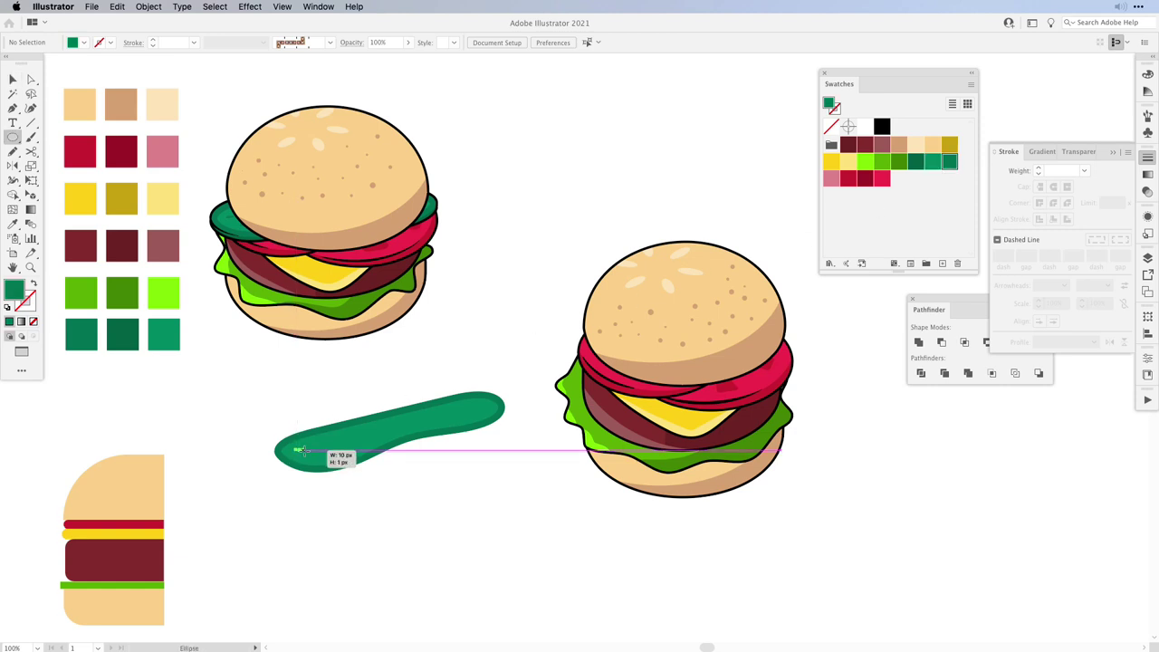
{"action": "left_click_drag", "start_coordinate": [299, 451], "coordinate": [351, 447]}
{"action": "left_click_drag", "start_coordinate": [461, 405], "coordinate": [478, 413]}
Step: Select only the seed ellipses, rotate them slightly and adjust the position of individual seeds at the slice's right end
{"action": "key", "text": "v"}
{"action": "left_click_drag", "start_coordinate": [272, 394], "coordinate": [489, 468]}
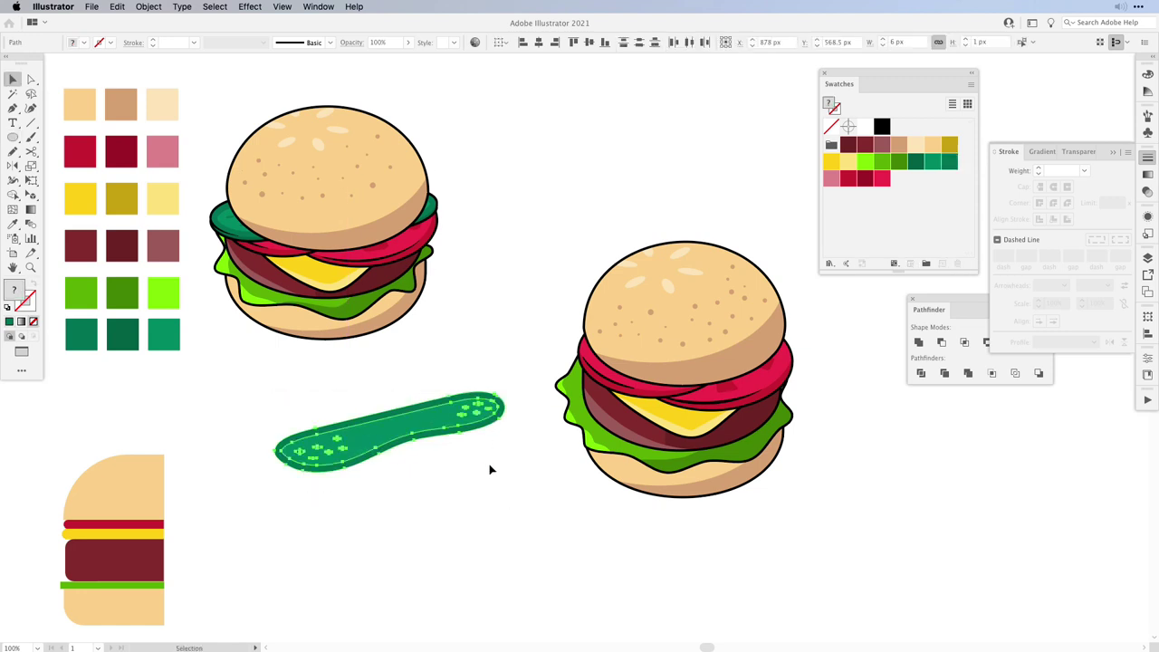
{"action": "left_click", "coordinate": [370, 431], "text": "shift"}
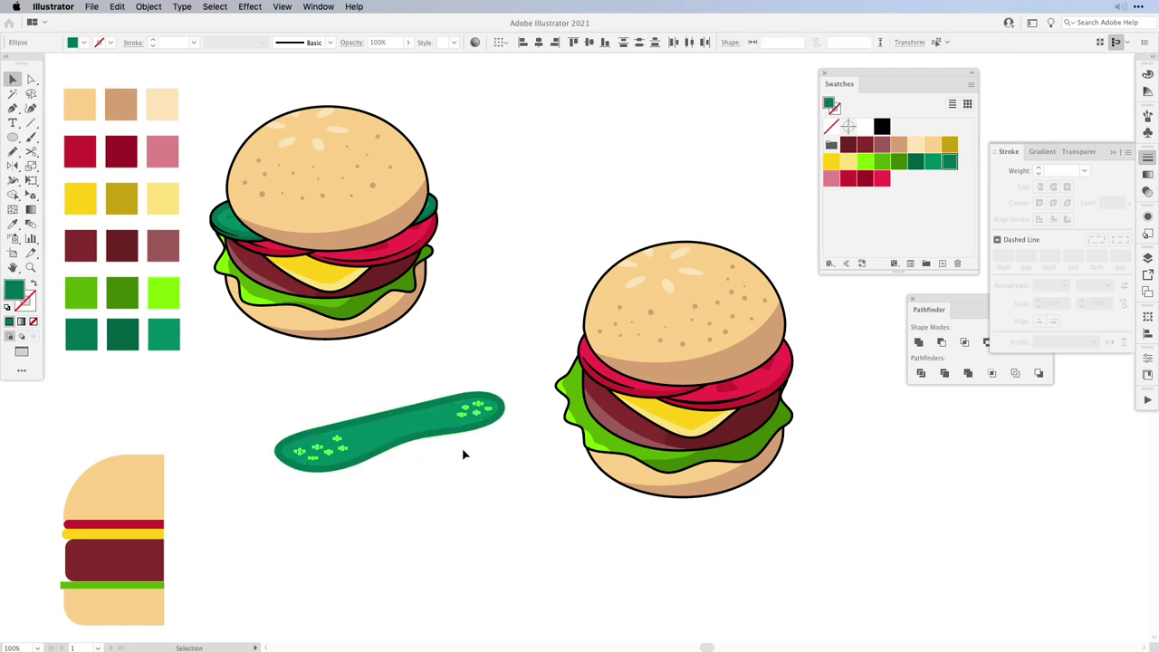
{"action": "key", "text": "e"}
{"action": "left_click_drag", "start_coordinate": [486, 346], "coordinate": [484, 341]}
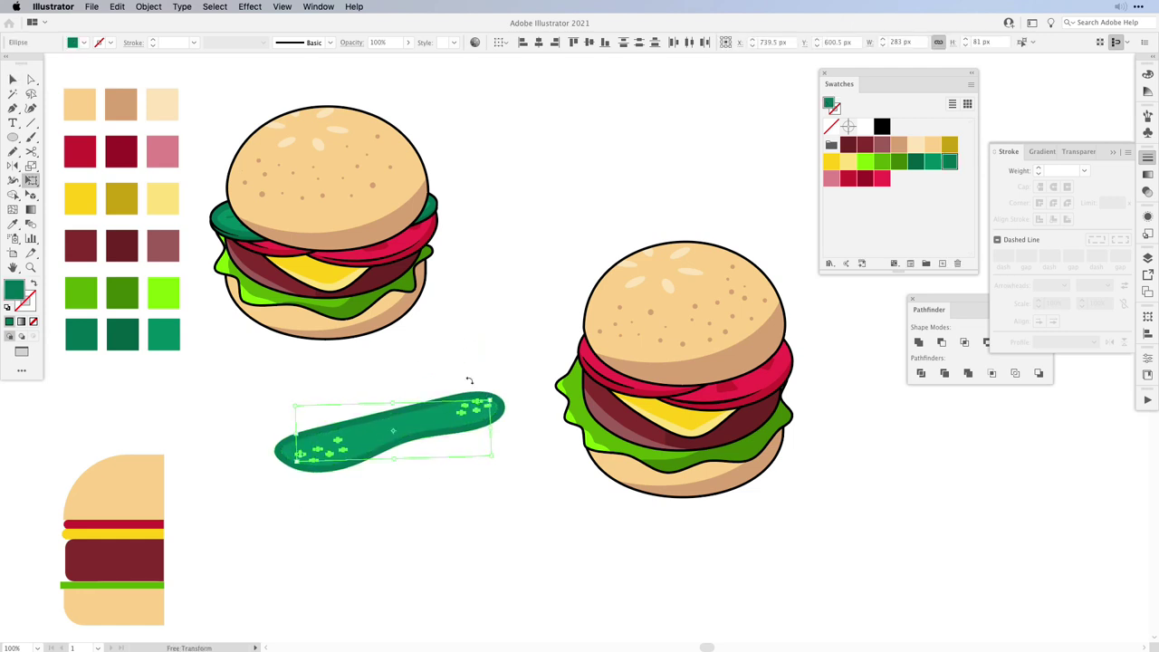
{"action": "key", "text": "v"}
{"action": "left_click", "coordinate": [461, 409]}
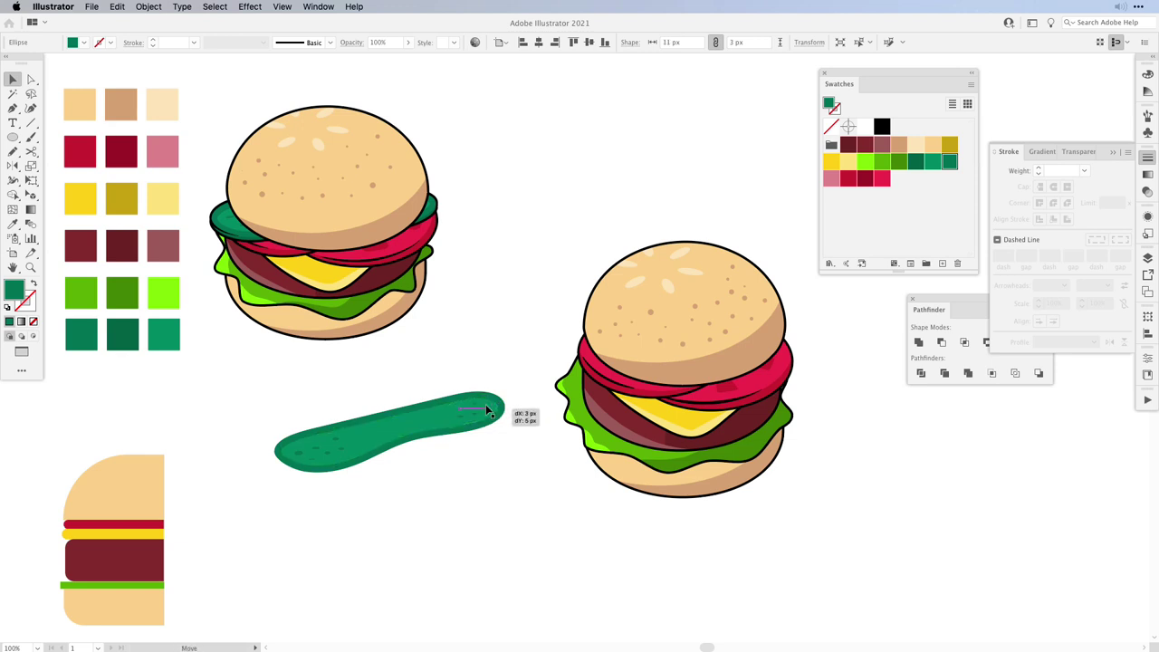
{"action": "left_click", "coordinate": [509, 533]}
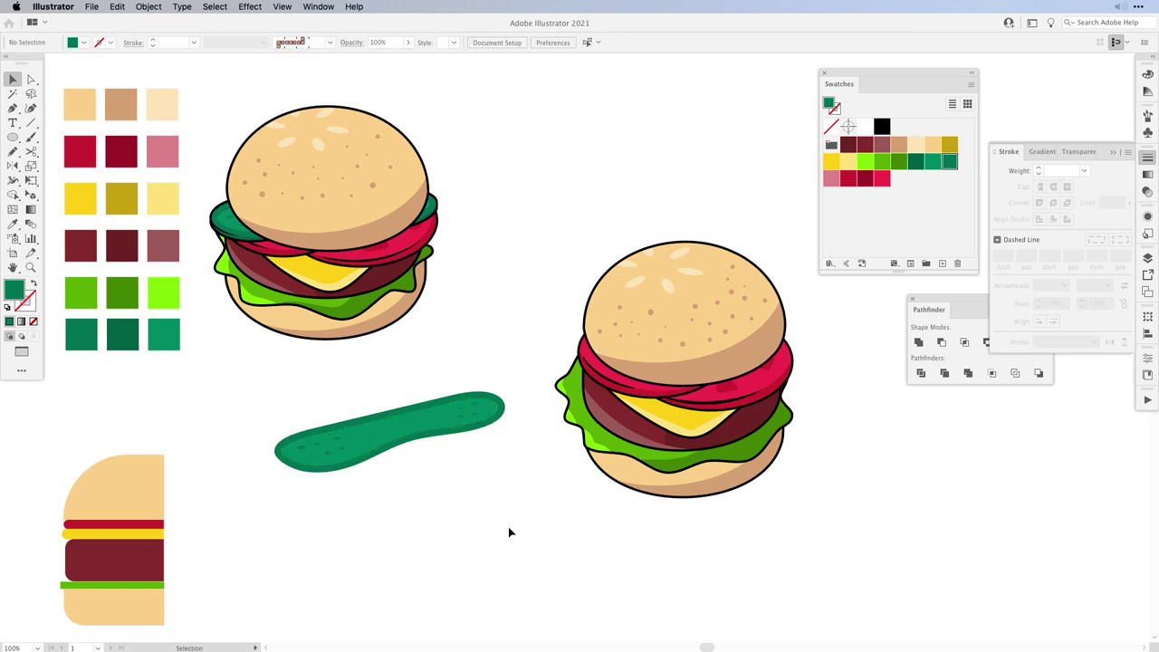
Step: Place a copy of the slice's outer shape slightly lower behind it and fill it with the darkest green swatch
{"action": "left_click", "coordinate": [354, 470]}
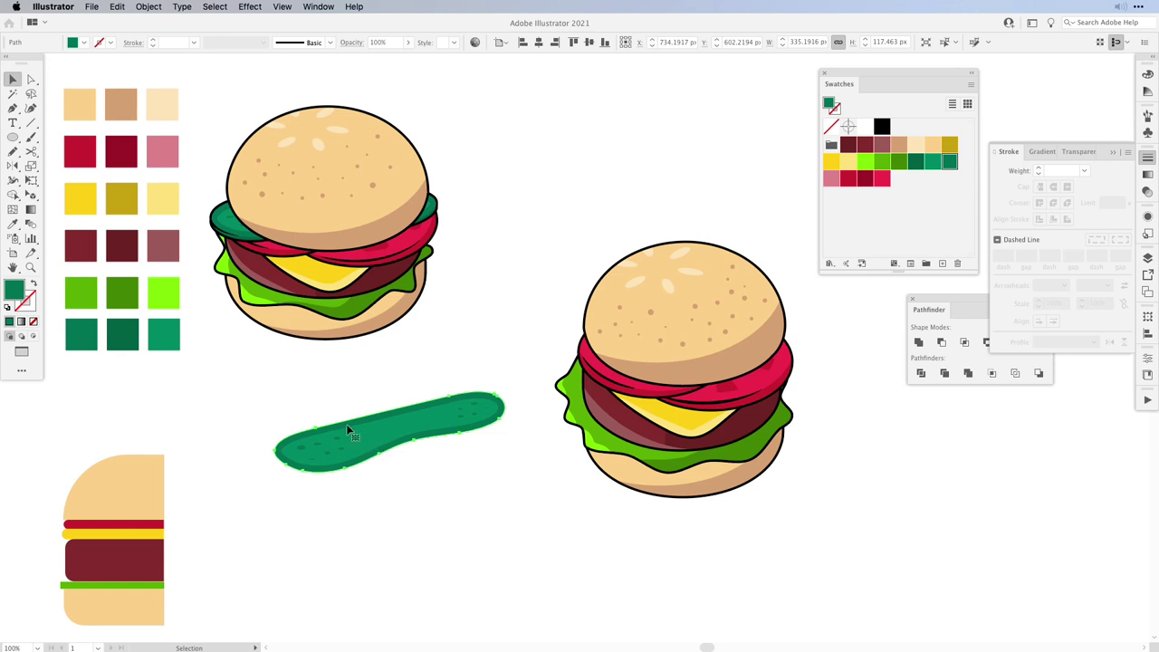
{"action": "key", "text": "a"}
{"action": "key", "text": "v"}
{"action": "left_click", "coordinate": [914, 163]}
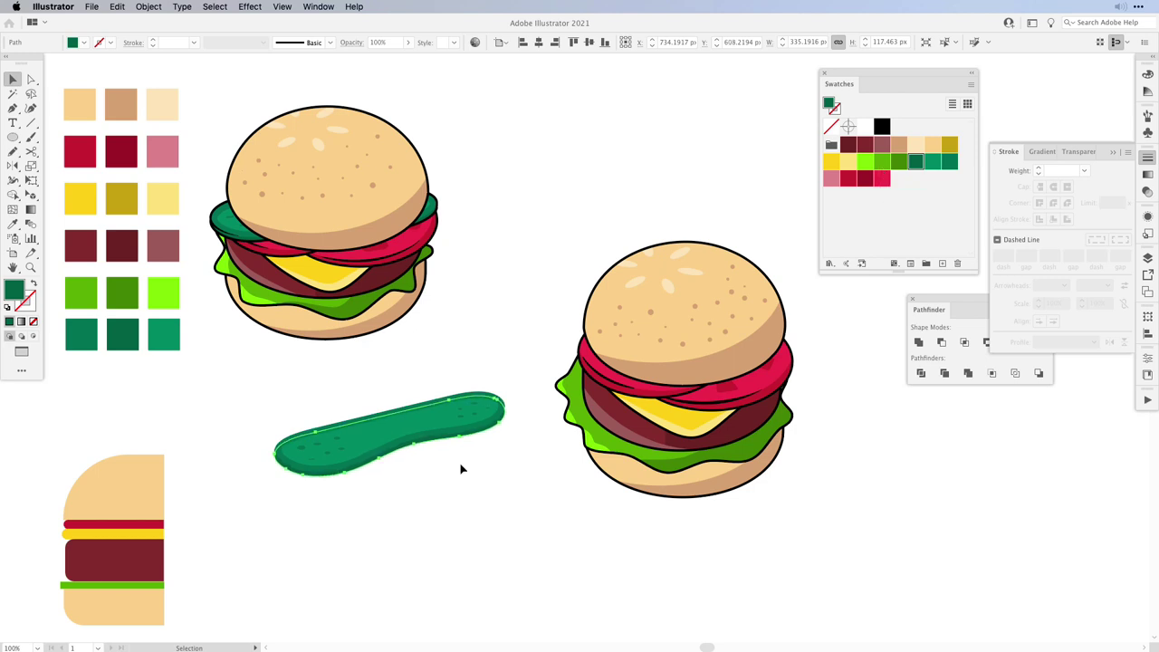
{"action": "left_click", "coordinate": [265, 480]}
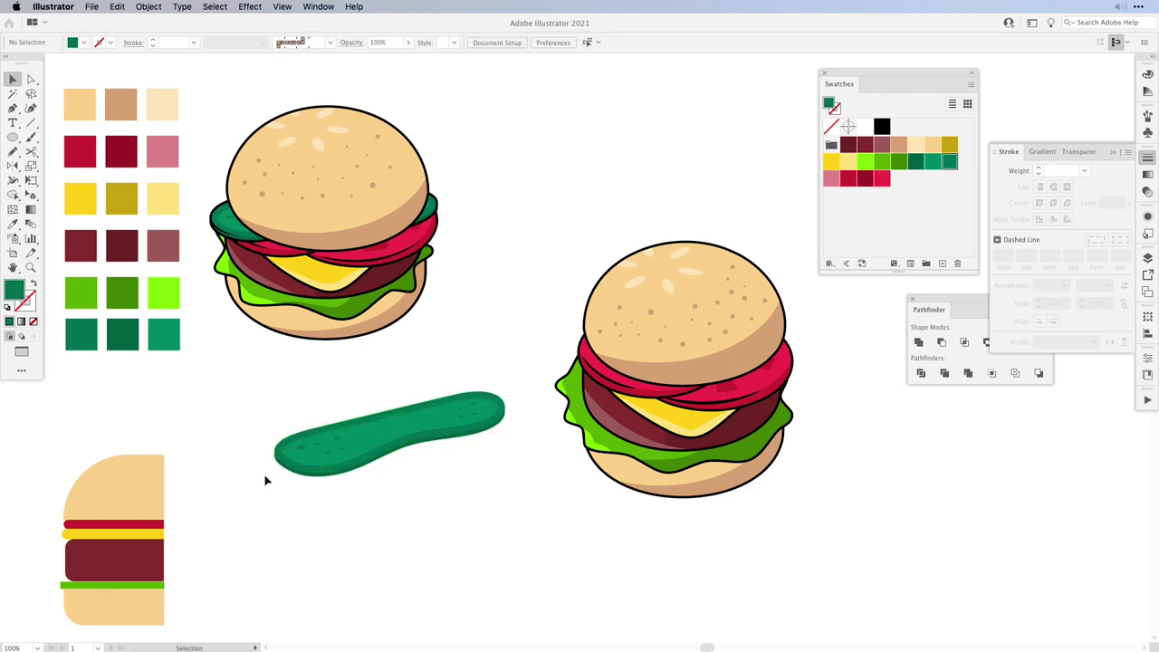
Step: Try a 3 pt black stroke on the darkest green back shape of the slice, and undo it
{"action": "left_click", "coordinate": [335, 480]}
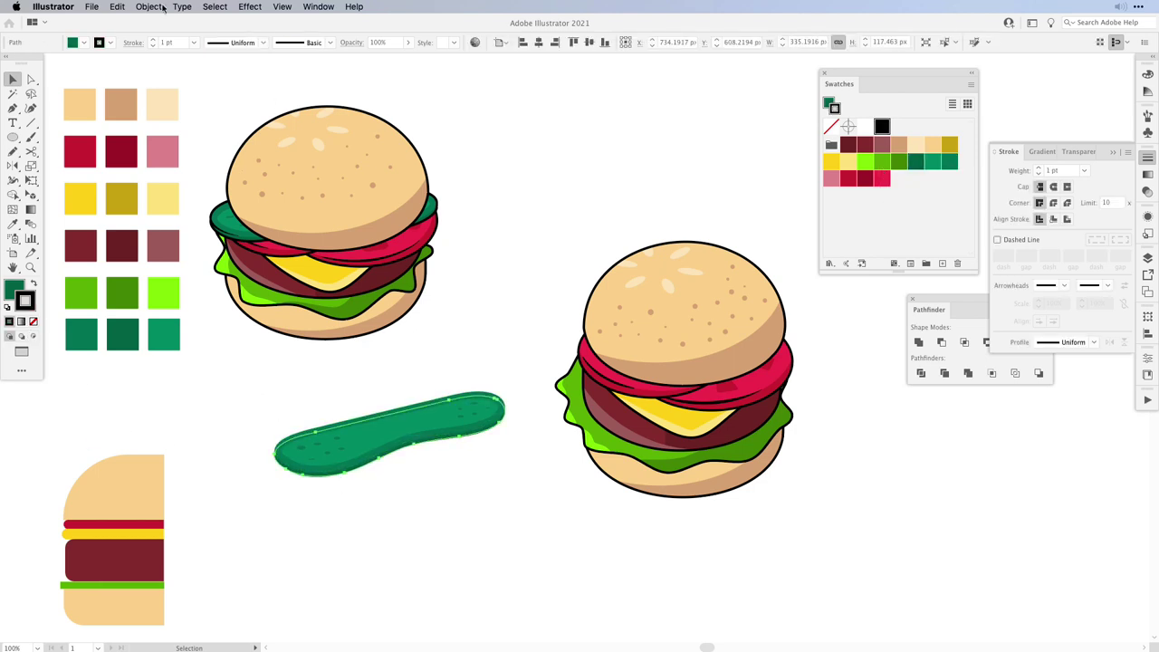
{"action": "left_click", "coordinate": [151, 42]}
{"action": "left_click", "coordinate": [151, 43]}
{"action": "left_click", "coordinate": [316, 538]}
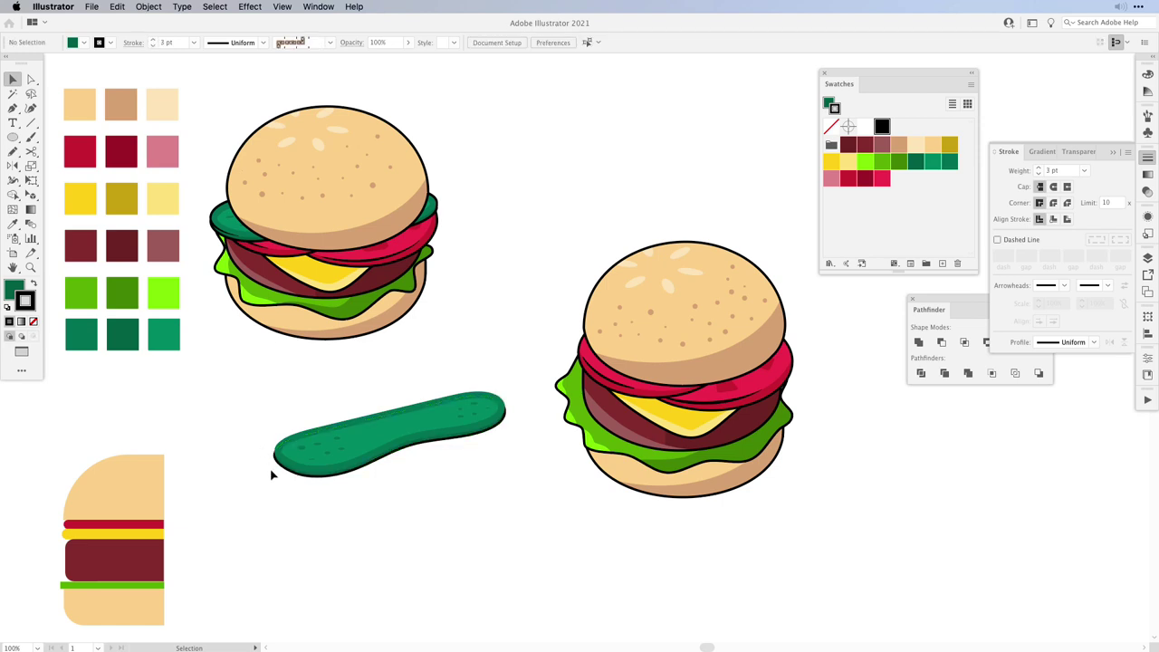
{"action": "left_click", "coordinate": [417, 414]}
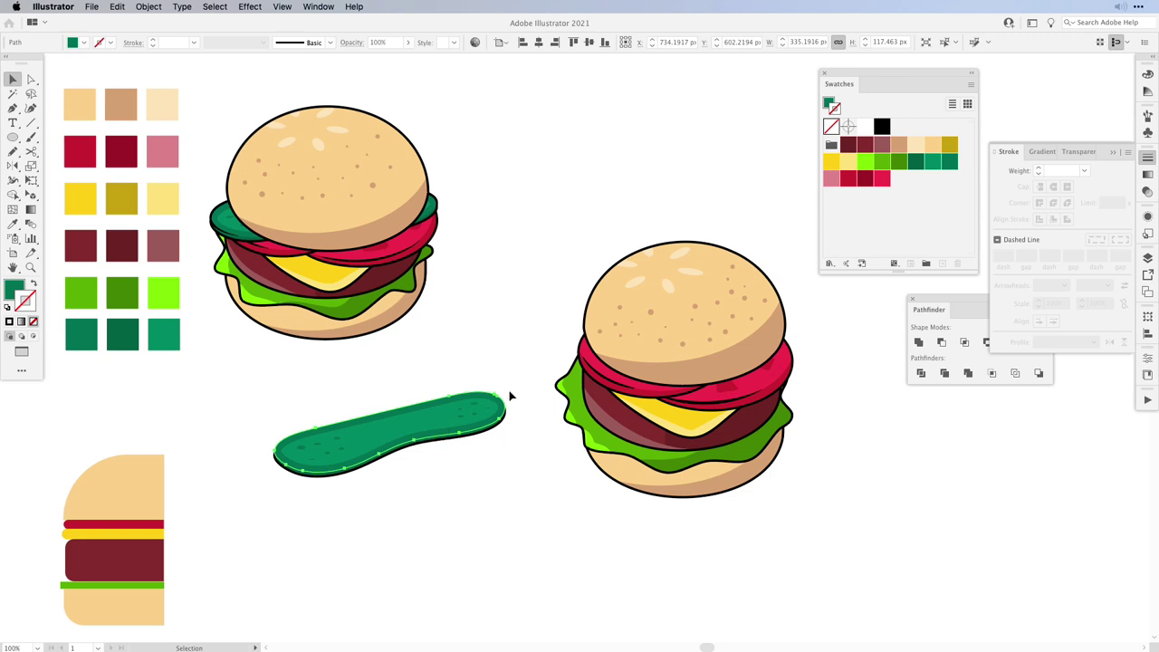
{"action": "left_click", "coordinate": [362, 483]}
{"action": "key", "text": "super+z"}
{"action": "key", "text": "super+z"}
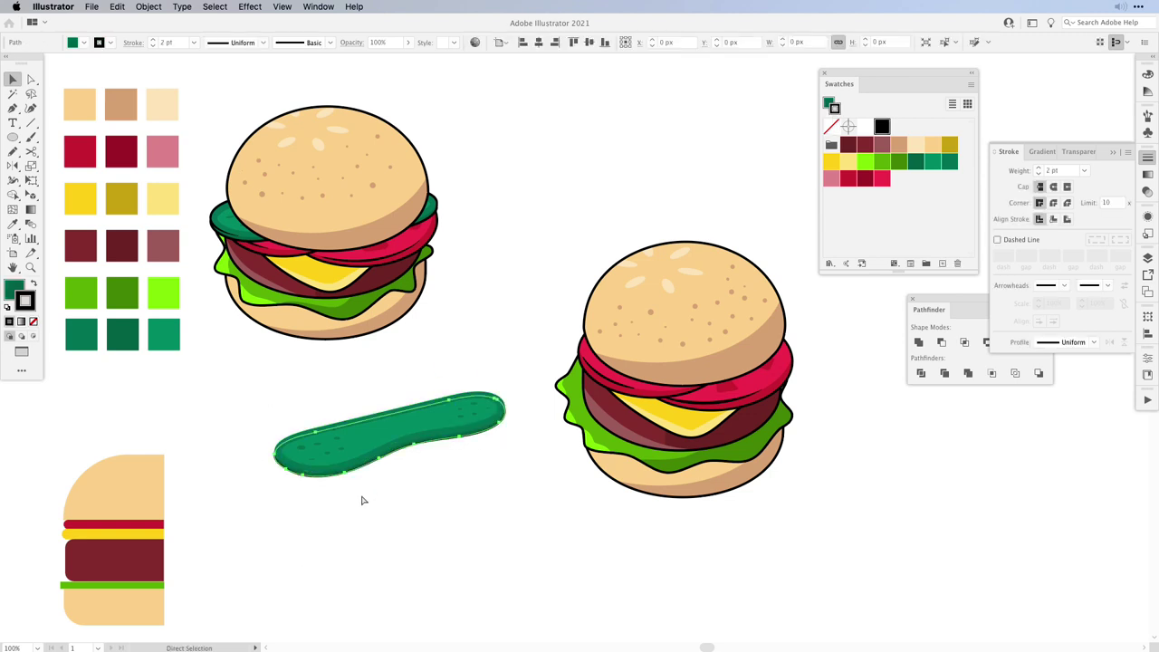
{"action": "left_click", "coordinate": [360, 484]}
{"action": "key", "text": "super+z"}
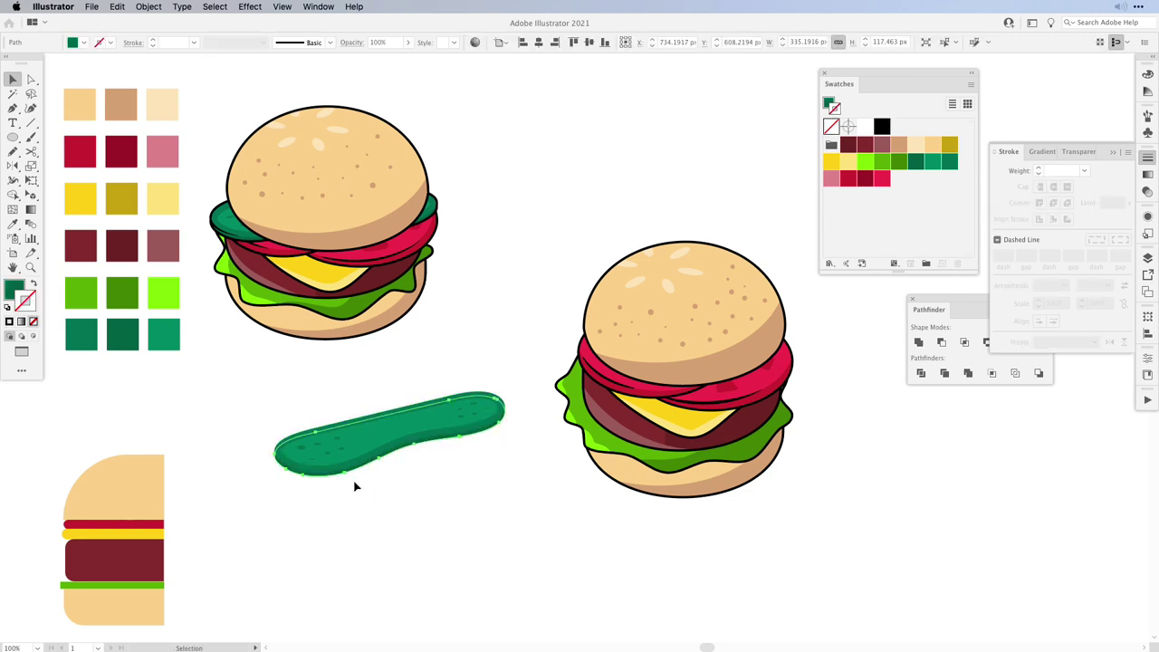
{"action": "left_click", "coordinate": [356, 484]}
Step: Duplicate the slice's two outer shapes below it, unite the copies and fill the result with the darkest green swatch
{"action": "left_click", "coordinate": [347, 471]}
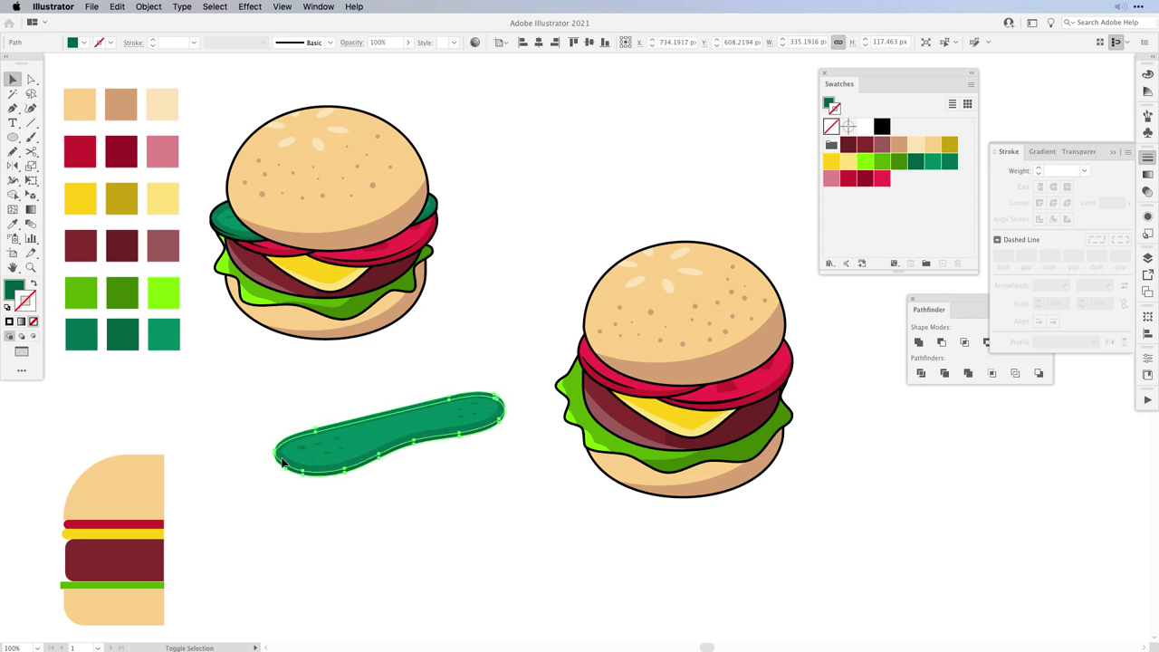
{"action": "left_click_drag", "start_coordinate": [286, 468], "coordinate": [308, 562]}
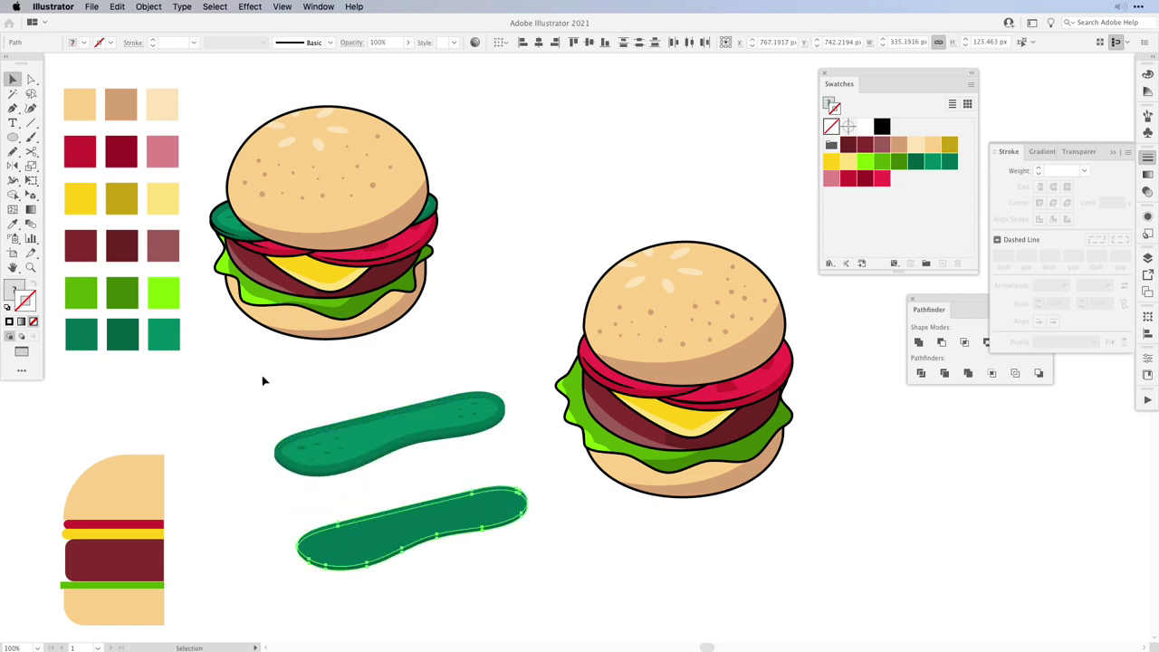
{"action": "left_click", "coordinate": [917, 342]}
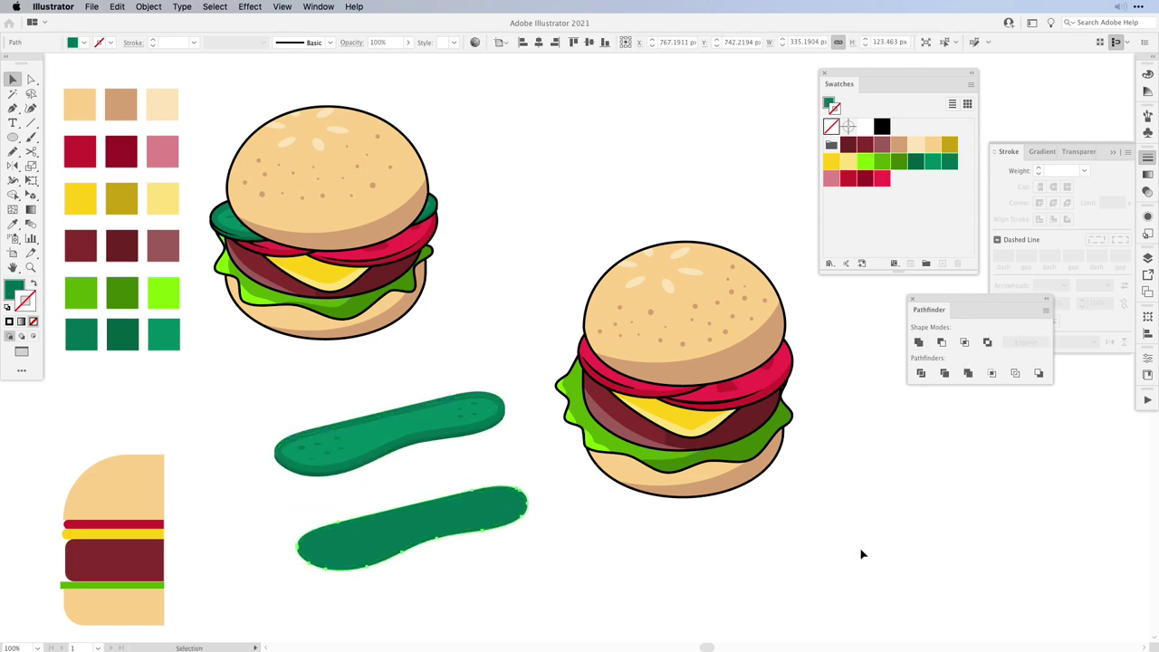
{"action": "left_click", "coordinate": [915, 161]}
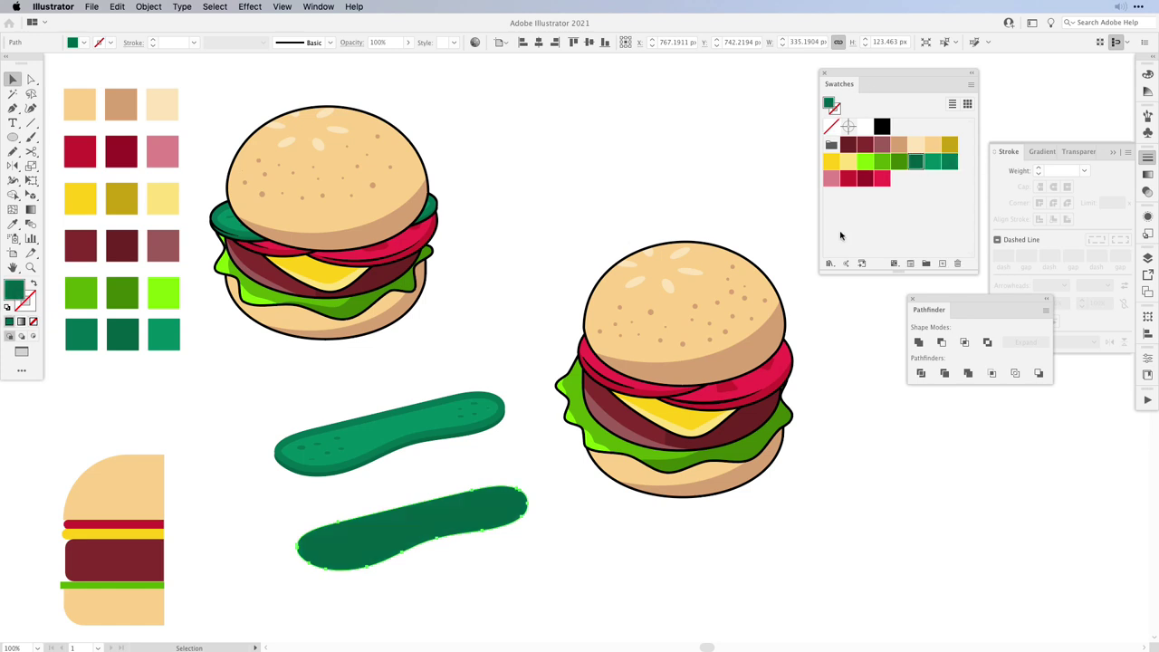
Step: Give the united dark green copy a 3 pt black stroke and delete the original darkest green back shape behind the slice
{"action": "left_click", "coordinate": [883, 128]}
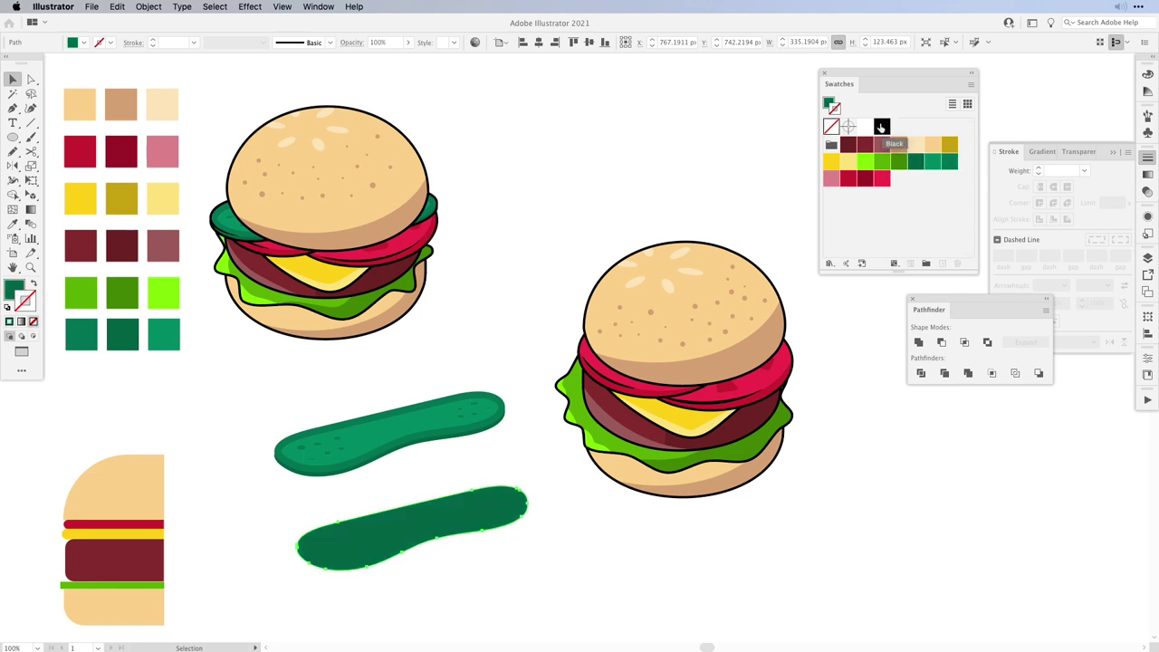
{"action": "left_click", "coordinate": [153, 40]}
{"action": "left_click", "coordinate": [366, 486]}
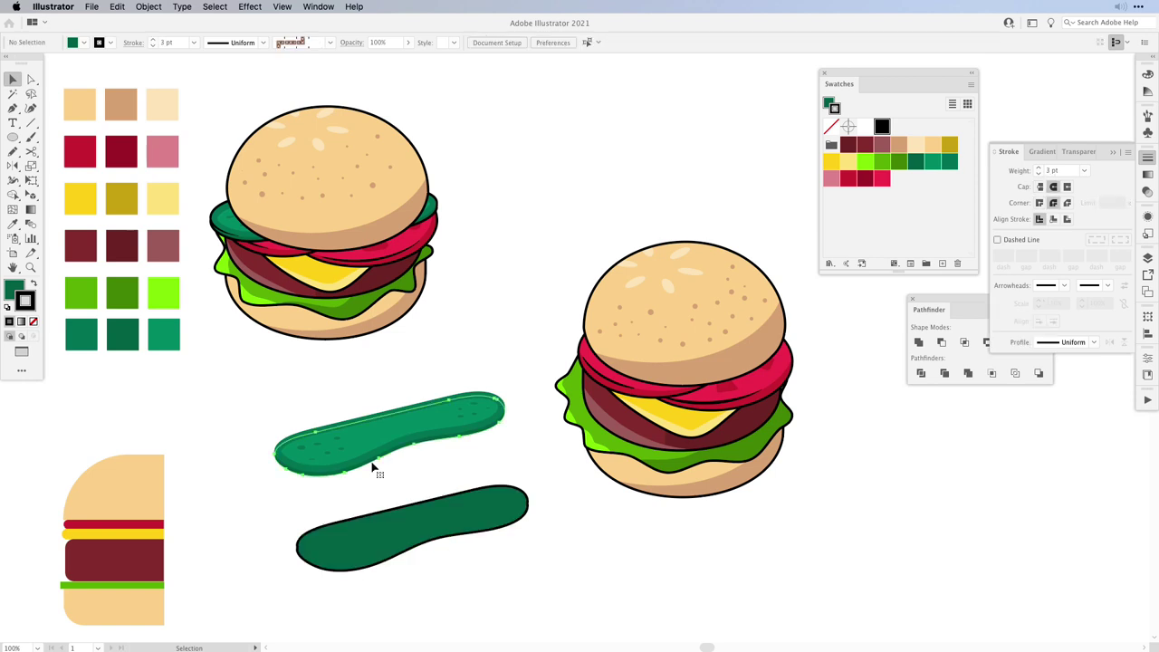
{"action": "left_click", "coordinate": [371, 463]}
{"action": "key", "text": "Delete"}
Step: Place the black-stroked shape behind the pickle slice, fine-tune its position and align its stroke to the outside
{"action": "left_click_drag", "start_coordinate": [379, 512], "coordinate": [398, 421]}
{"action": "key", "text": "super+bracketleft"}
{"action": "key", "text": "Right"}
{"action": "key", "text": "Down"}
{"action": "key", "text": "Down"}
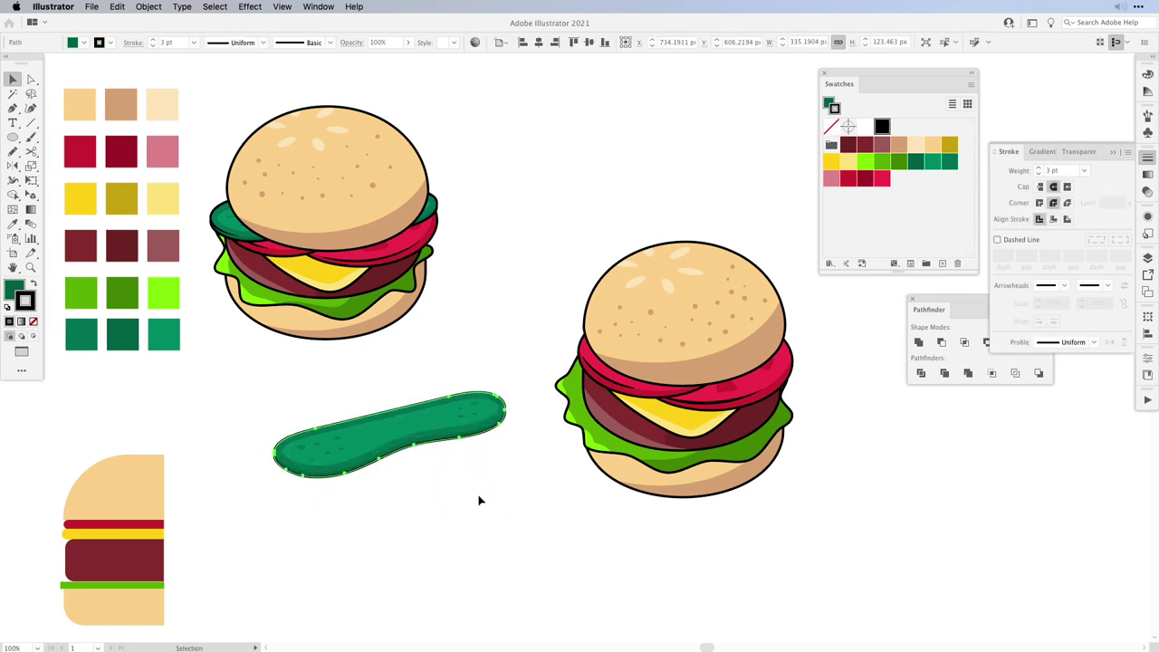
{"action": "key", "text": "Up"}
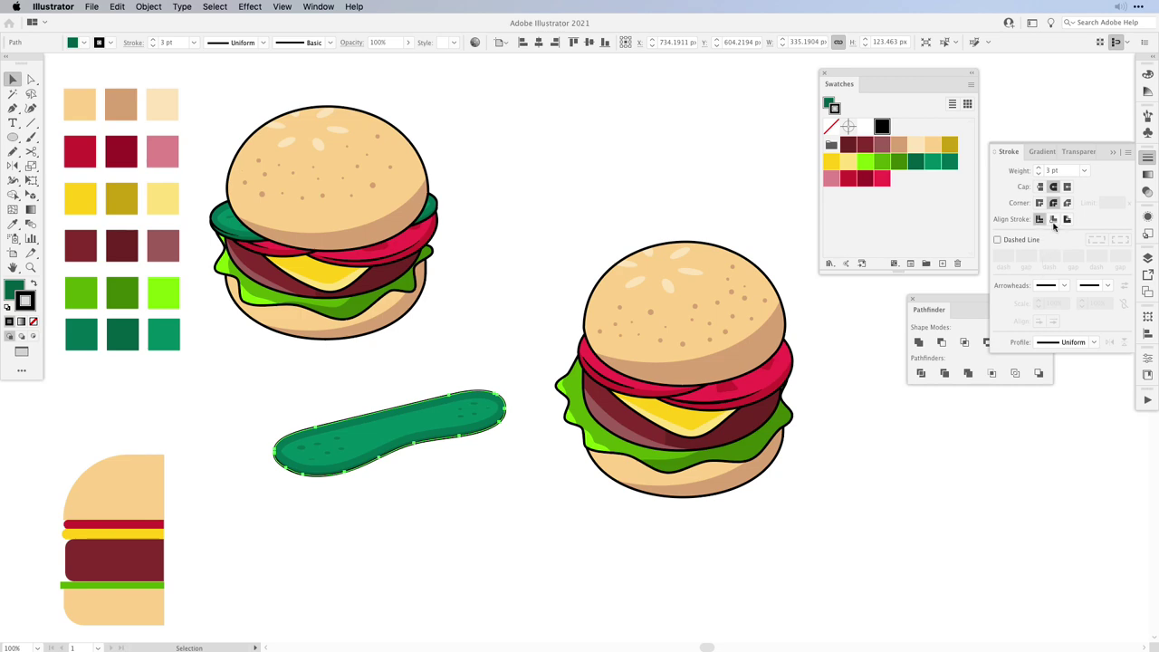
{"action": "left_click", "coordinate": [422, 496]}
Step: Draw an unfilled curved black accent line along the slice's lower left edge with the Pen tool and taper it with the Width tool
{"action": "key", "text": "z"}
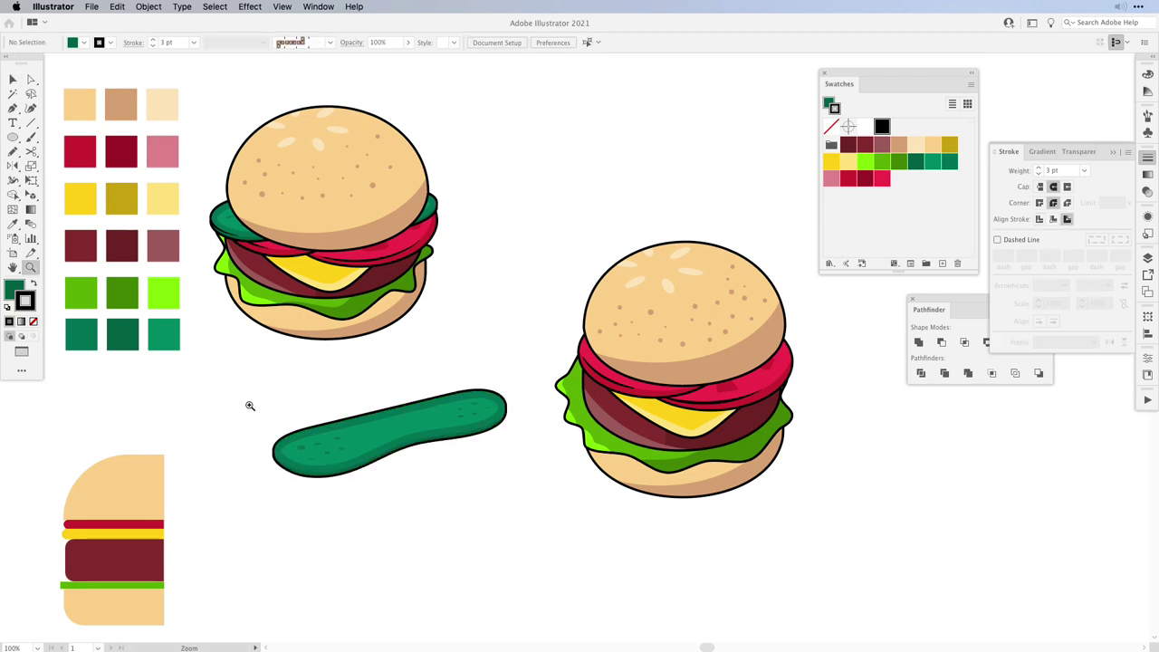
{"action": "left_click_drag", "start_coordinate": [241, 400], "coordinate": [392, 549]}
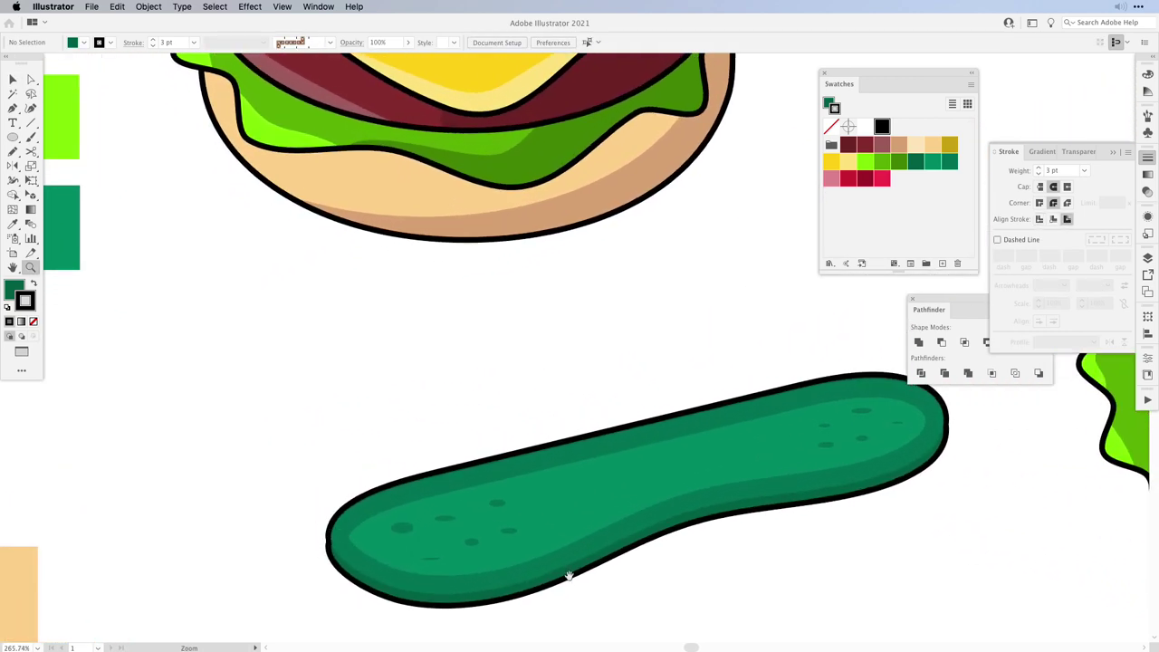
{"action": "scroll", "coordinate": [570, 576], "scroll_direction": "down", "scroll_amount": 5}
{"action": "key", "text": "slash"}
{"action": "key", "text": "p"}
{"action": "left_click", "coordinate": [319, 388]}
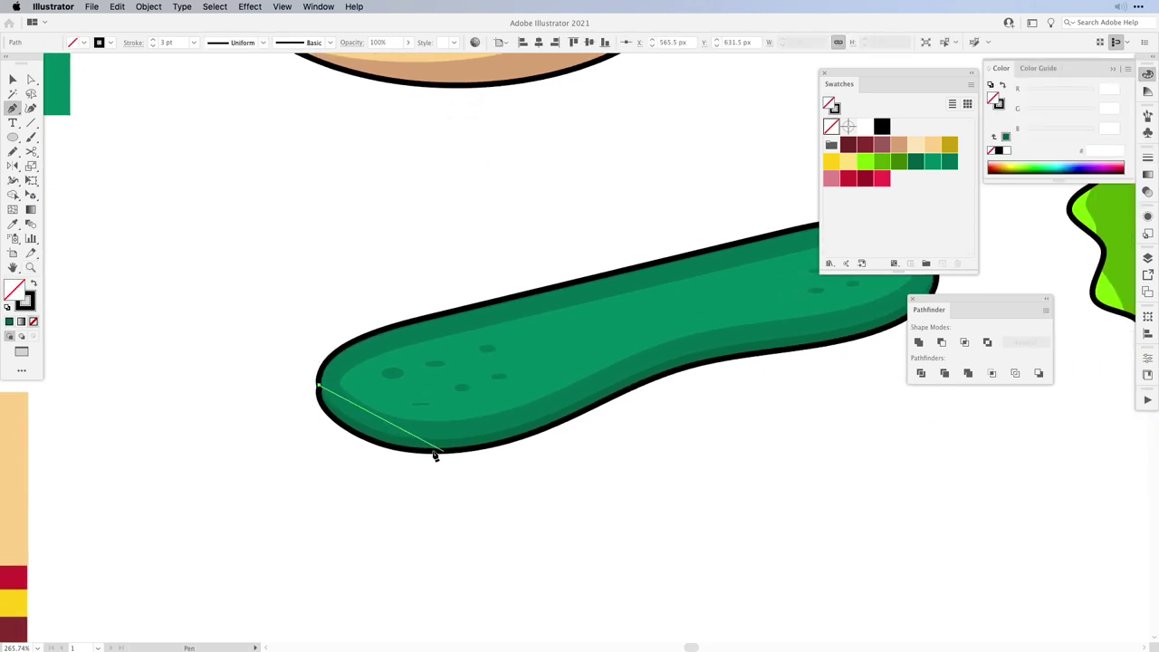
{"action": "left_click_drag", "start_coordinate": [420, 439], "coordinate": [498, 444]}
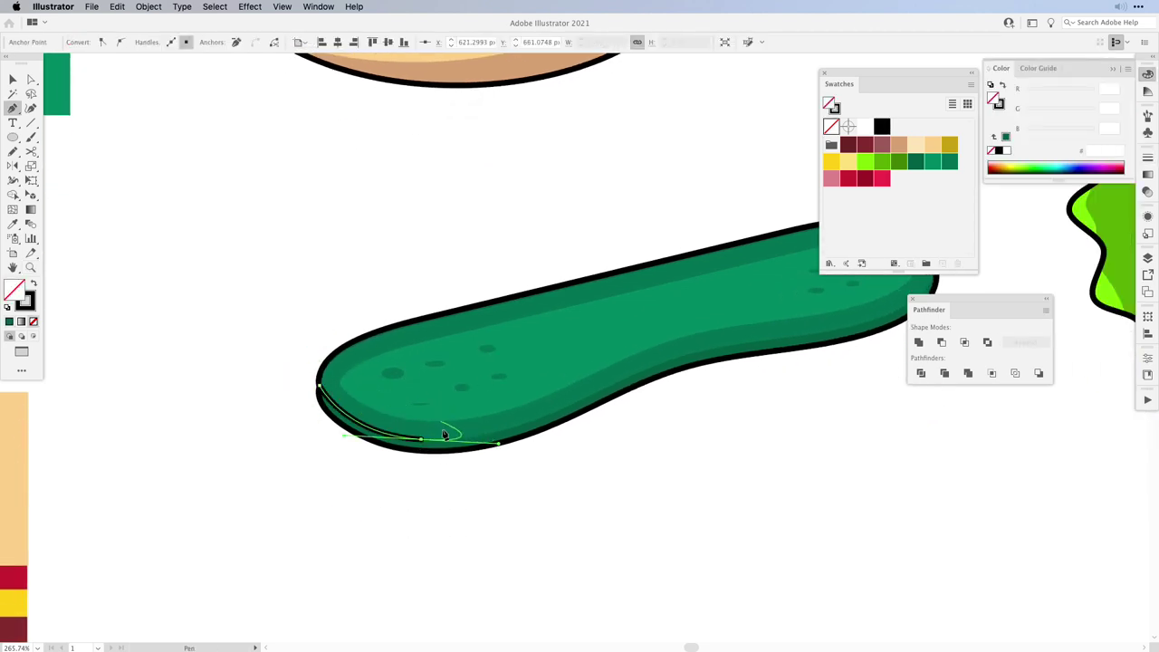
{"action": "left_click", "coordinate": [9, 181]}
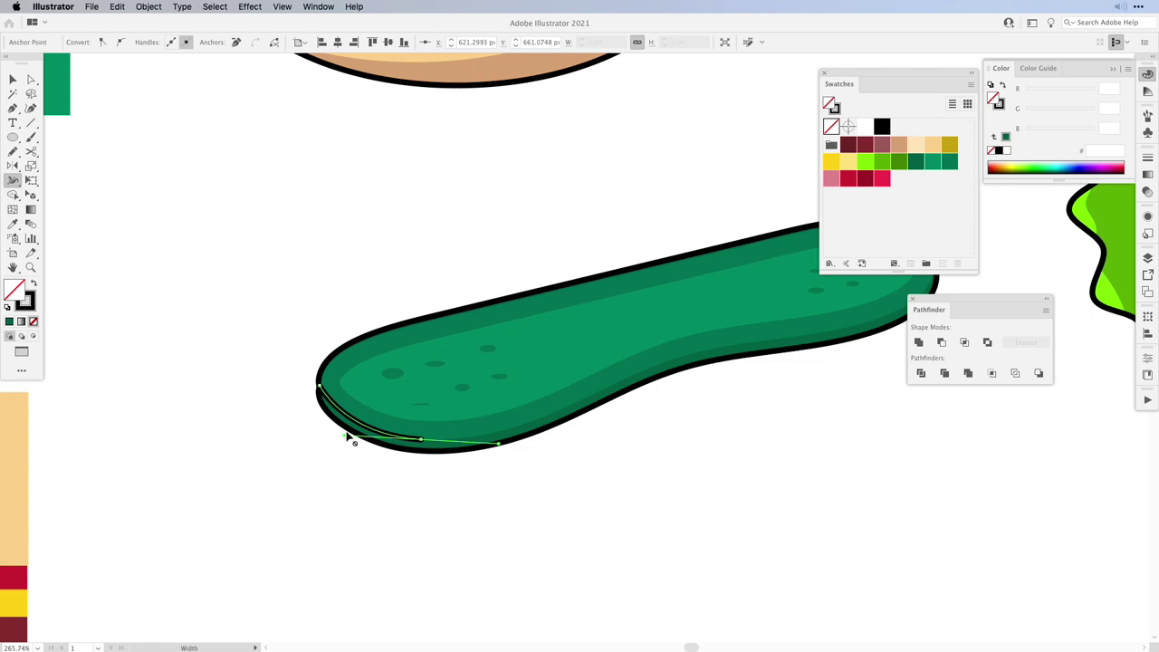
Step: Group all parts of the pickle slice and move the group onto the second burger, across its top bun
{"action": "key", "text": "space"}
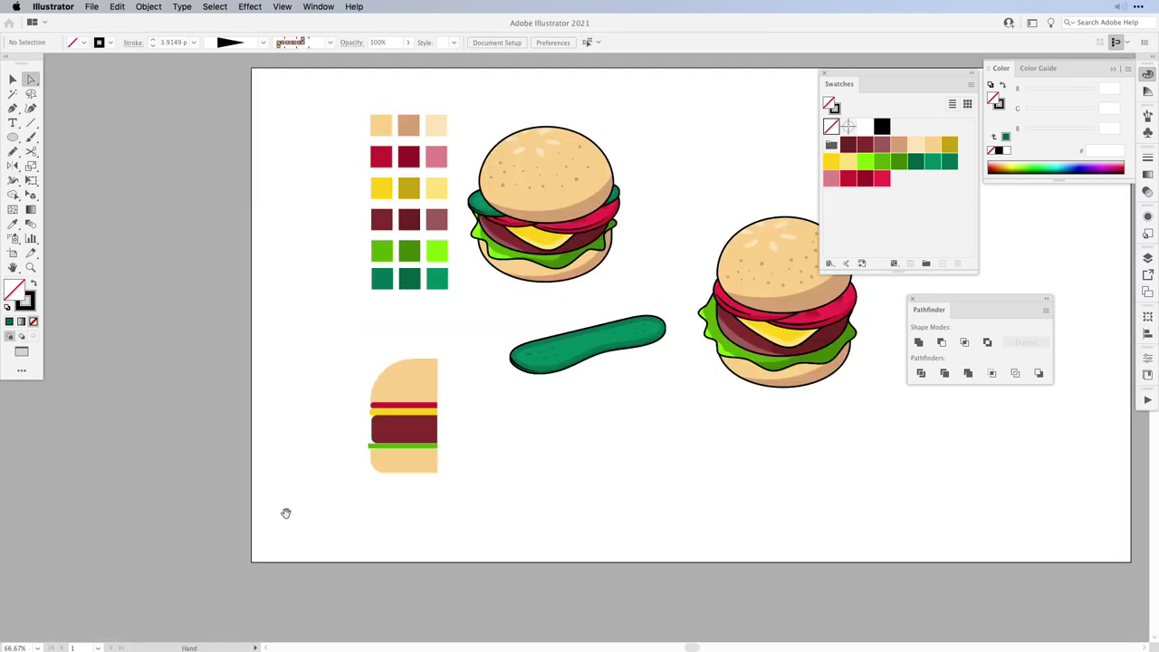
{"action": "left_click_drag", "start_coordinate": [286, 514], "coordinate": [200, 566]}
{"action": "left_click_drag", "start_coordinate": [400, 352], "coordinate": [580, 466]}
{"action": "key", "text": "a"}
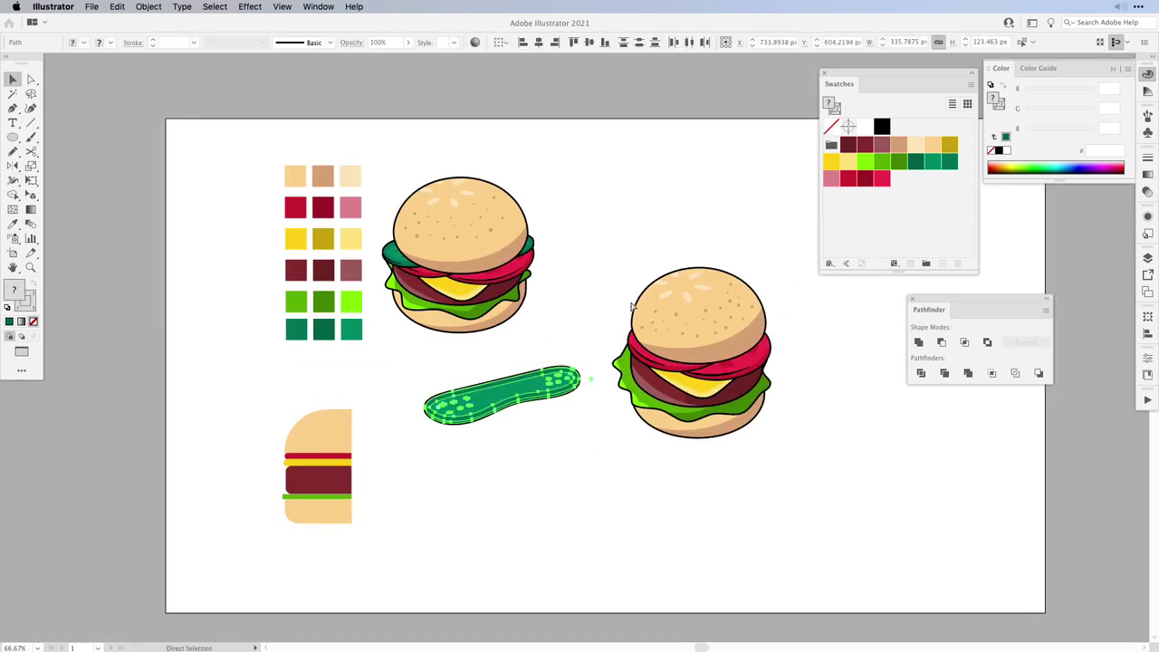
{"action": "key", "text": "v"}
{"action": "left_click_drag", "start_coordinate": [438, 418], "coordinate": [698, 303]}
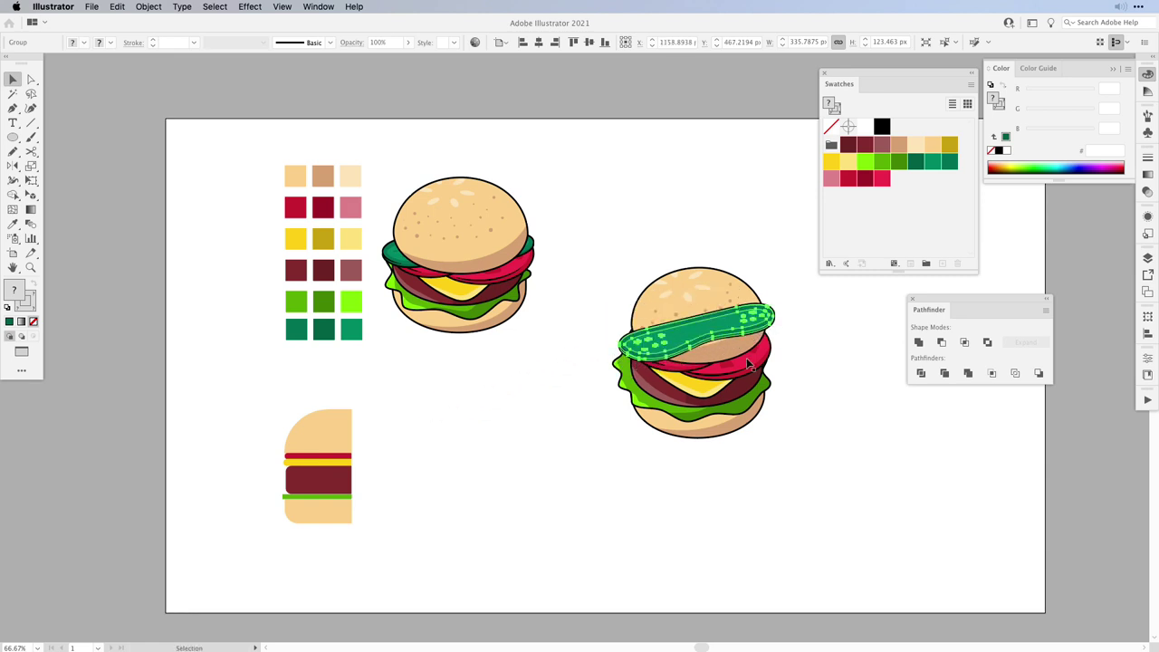
Step: Bring the top bun in front of the pickle slice and move the slice slightly lower on the burger
{"action": "left_click", "coordinate": [699, 295]}
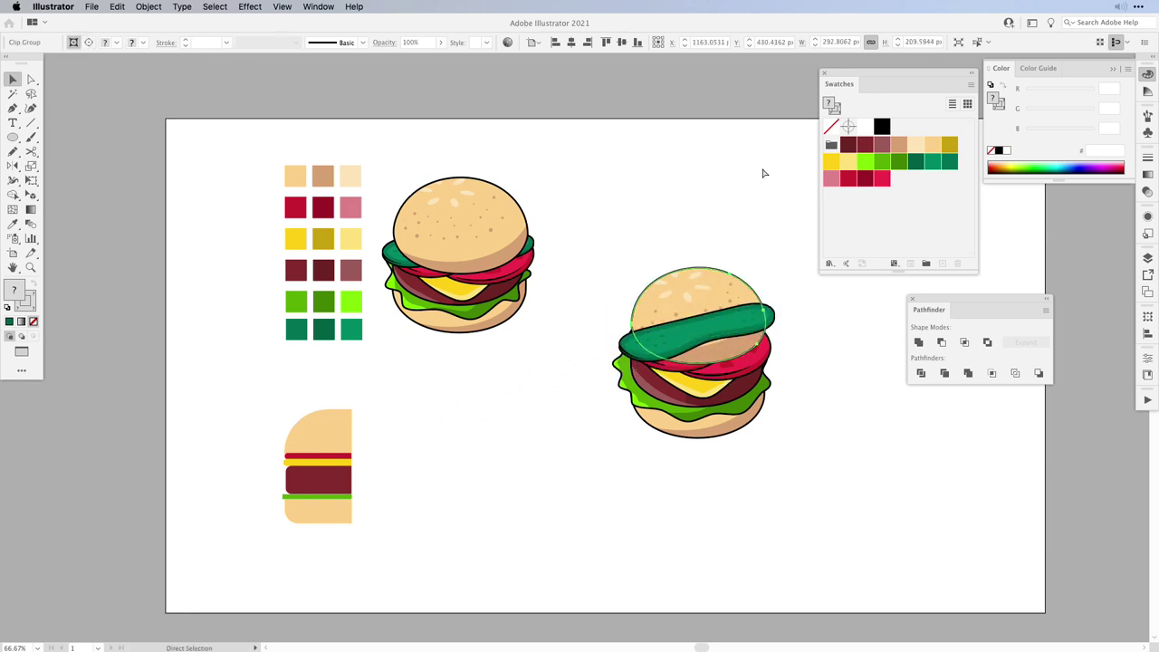
{"action": "key", "text": "super+shift+bracketright"}
{"action": "left_click", "coordinate": [774, 293]}
{"action": "left_click_drag", "start_coordinate": [770, 310], "coordinate": [777, 324]}
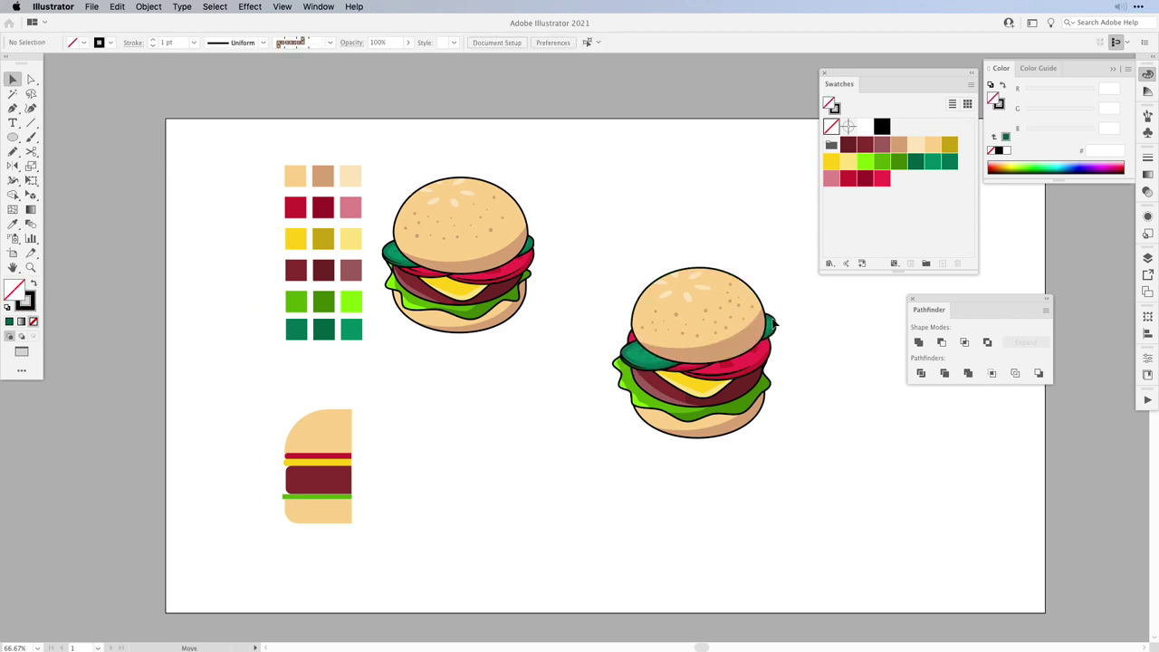
Step: Shrink the pickle slice slightly from its upper right corner with Free Transform so less of it protrudes beyond the bun
{"action": "key", "text": "e"}
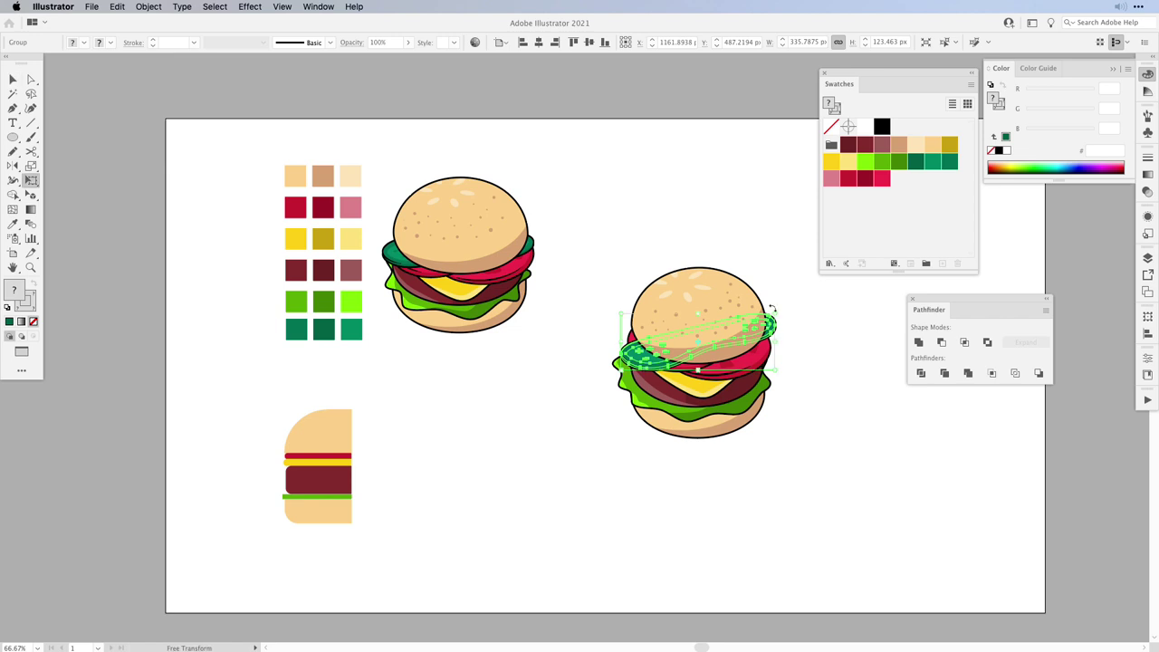
{"action": "left_click_drag", "start_coordinate": [774, 313], "coordinate": [769, 317]}
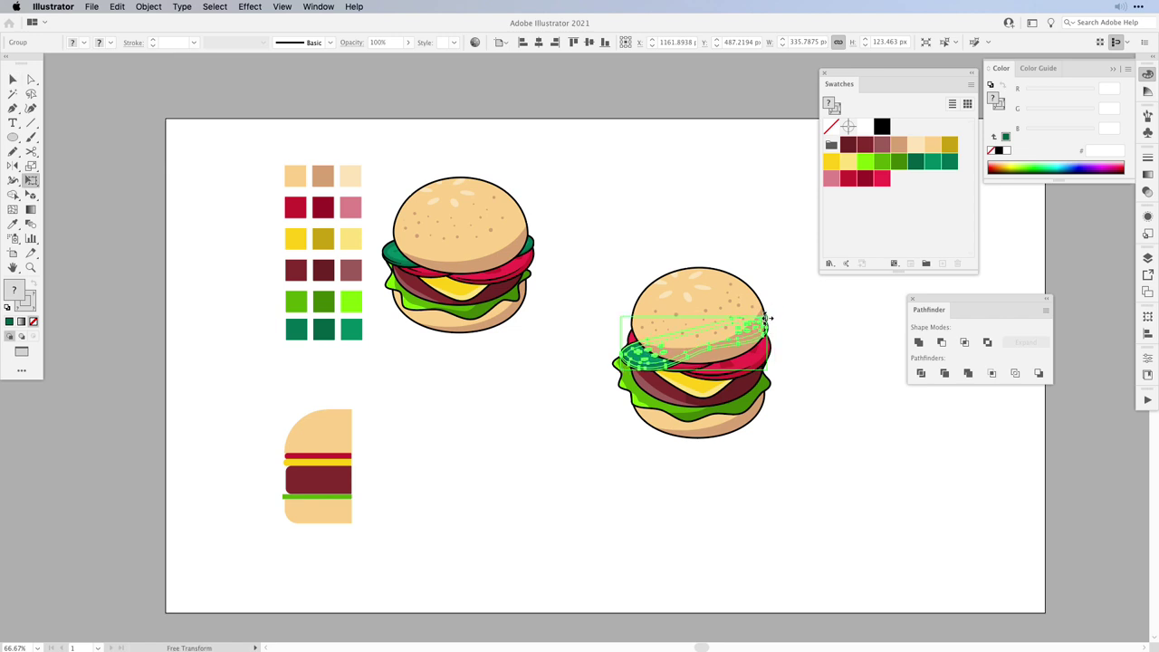
{"action": "key", "text": "v"}
{"action": "left_click", "coordinate": [598, 497]}
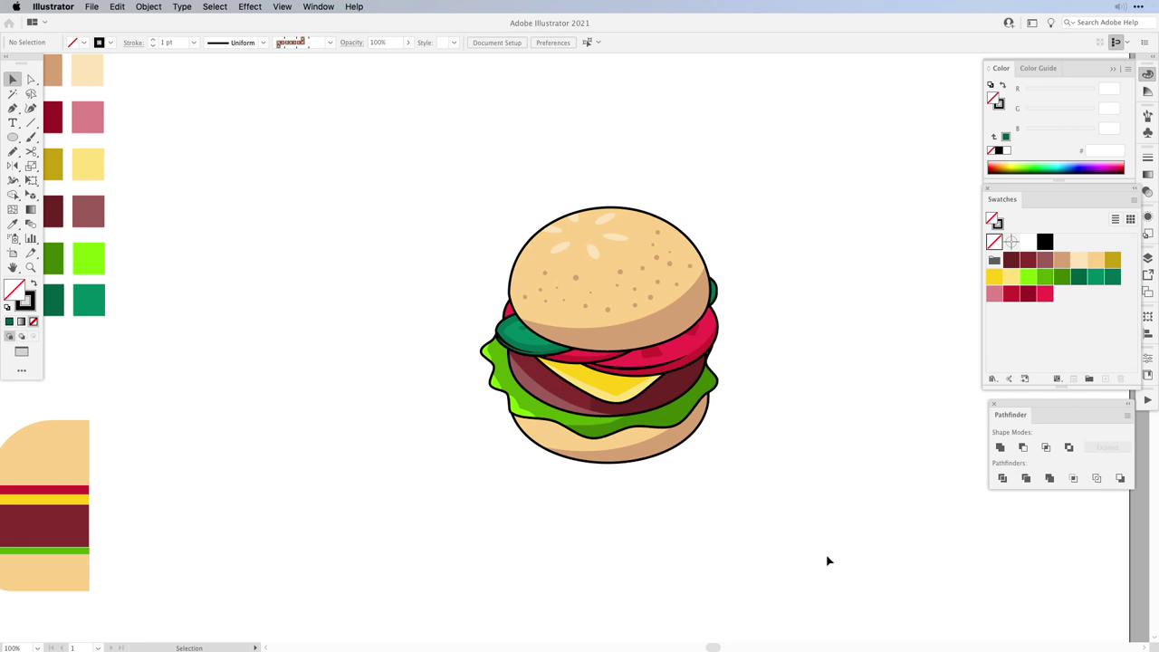
Step: Shift the top bun slightly up and to the left, and move the whole burger left, close to the color squares
{"action": "left_click", "coordinate": [612, 266]}
{"action": "mouse_move", "coordinate": [623, 322]}
{"action": "left_mouse_down"}
{"action": "mouse_move", "coordinate": [623, 214]}
{"action": "mouse_move", "coordinate": [620, 320]}
{"action": "left_mouse_up"}
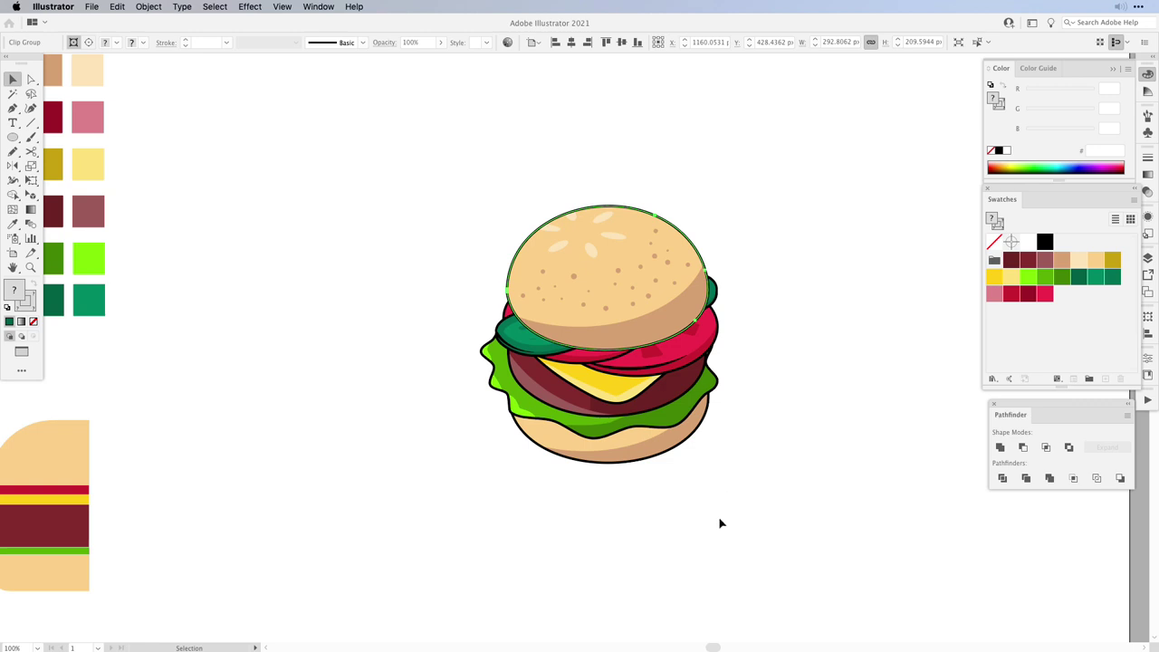
{"action": "left_click_drag", "start_coordinate": [726, 539], "coordinate": [761, 538]}
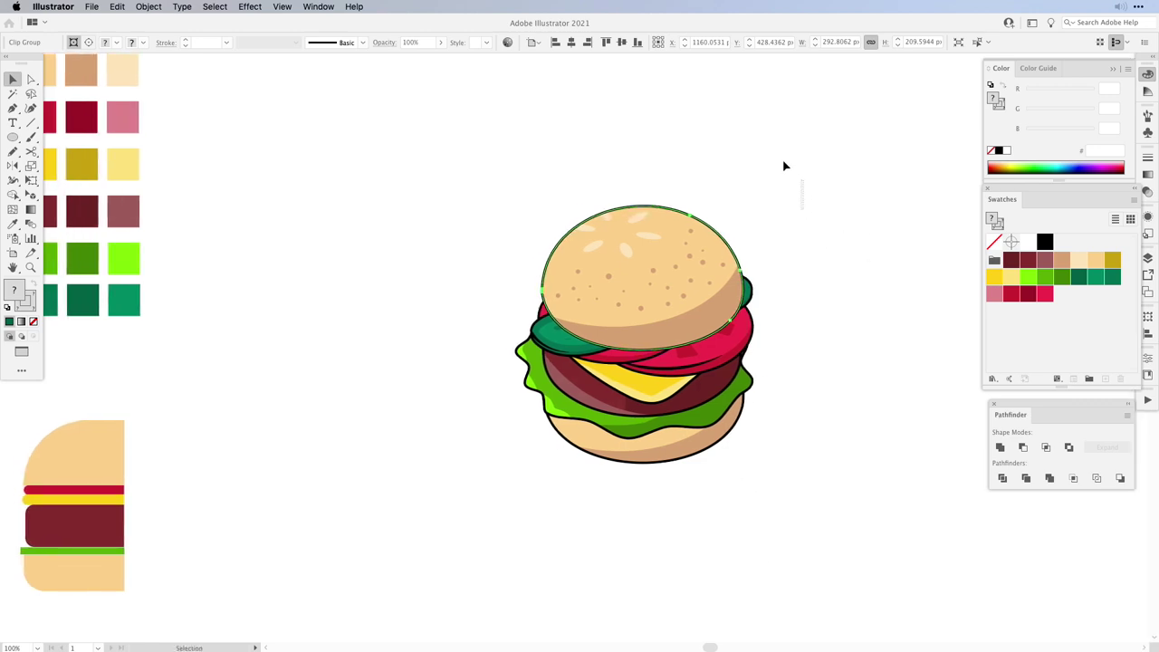
{"action": "left_click_drag", "start_coordinate": [802, 192], "coordinate": [524, 572]}
{"action": "left_click_drag", "start_coordinate": [754, 270], "coordinate": [428, 262]}
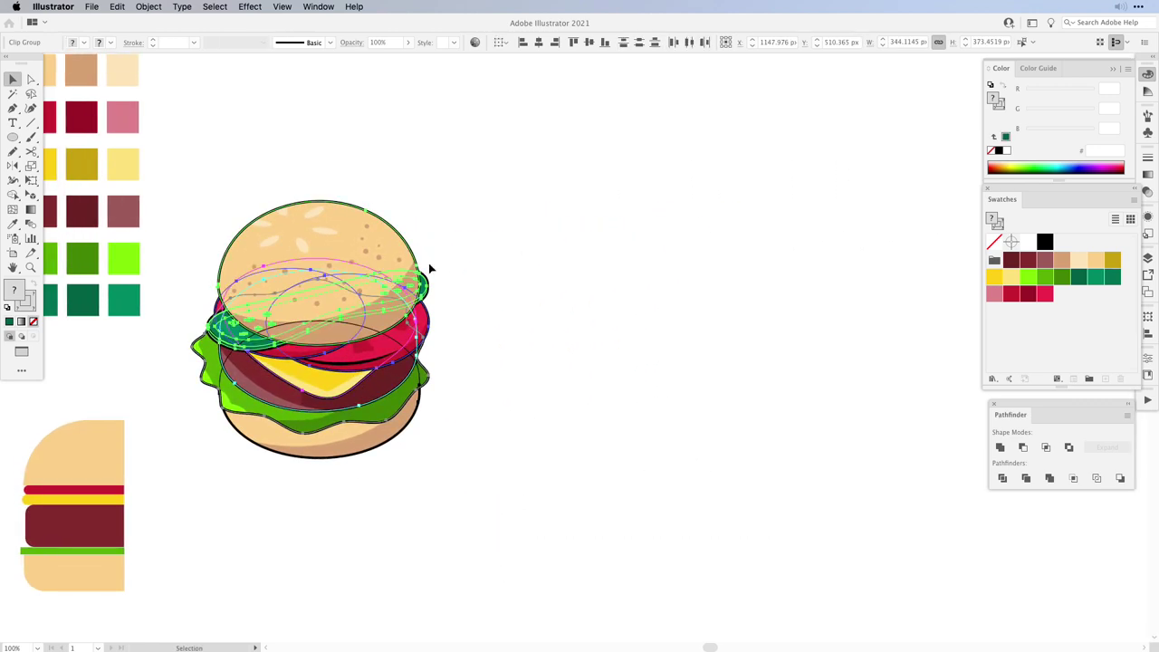
{"action": "left_click", "coordinate": [357, 580]}
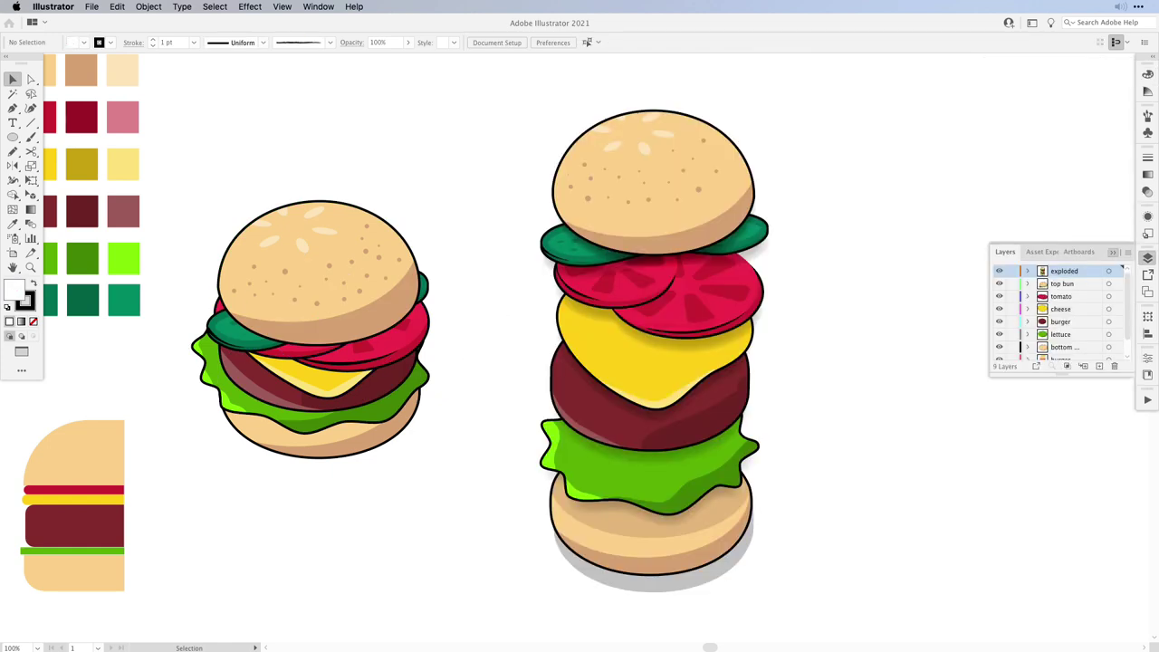
{"action": "left_click_drag", "start_coordinate": [471, 362], "coordinate": [548, 373]}
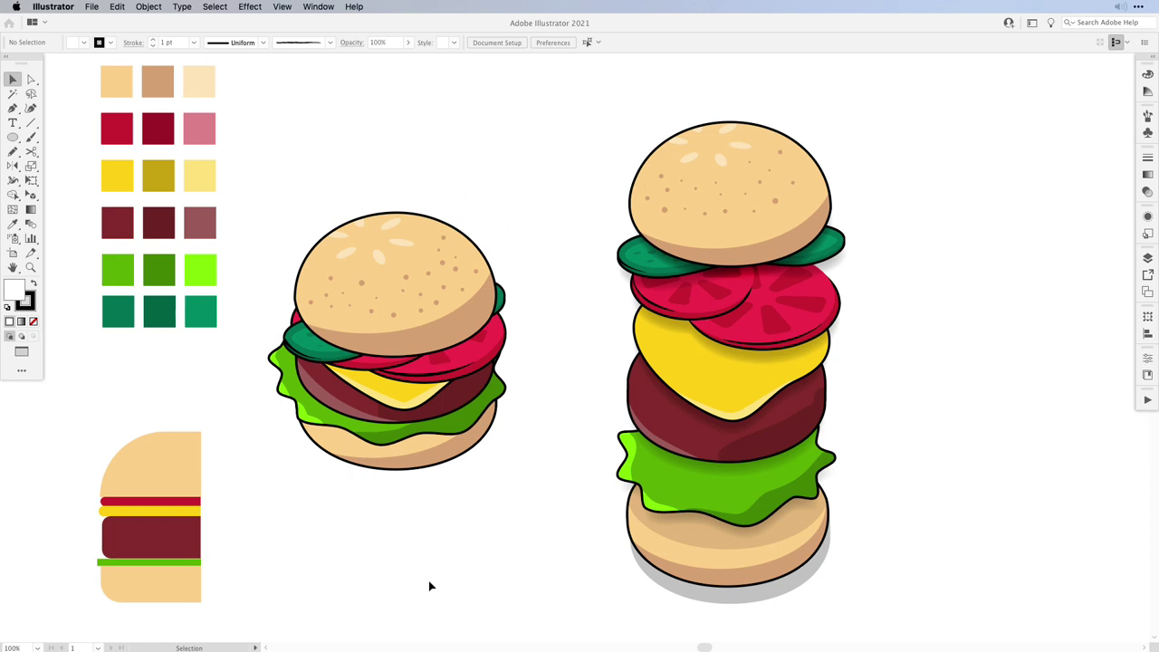
{"action": "left_click", "coordinate": [406, 311]}
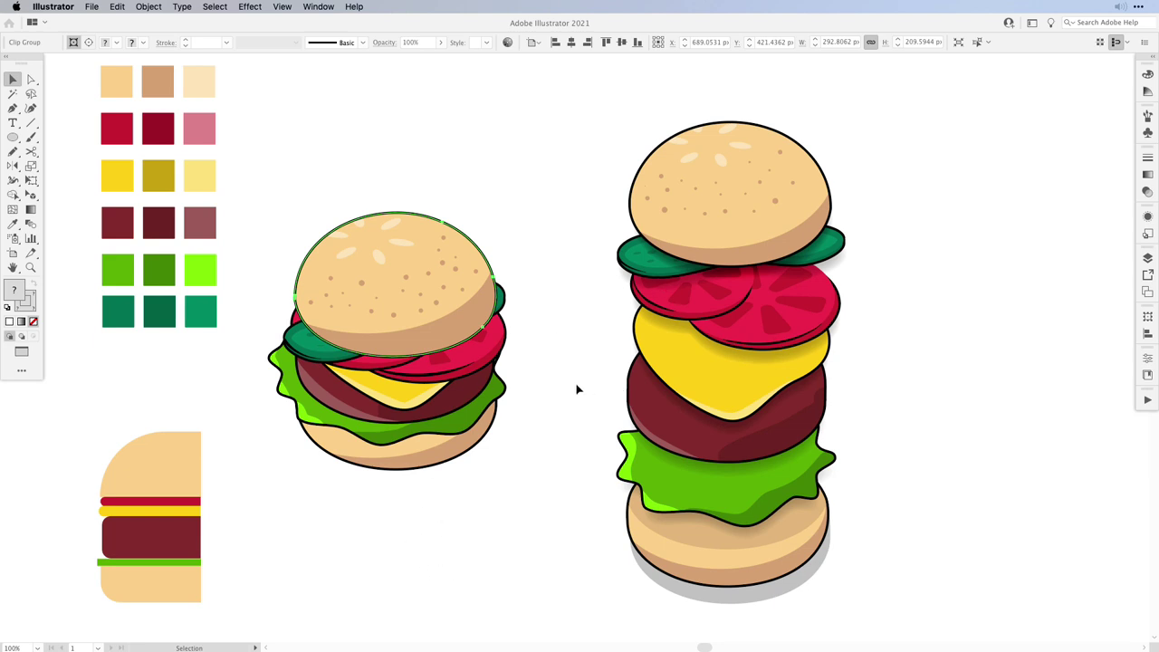
{"action": "left_click", "coordinate": [981, 513]}
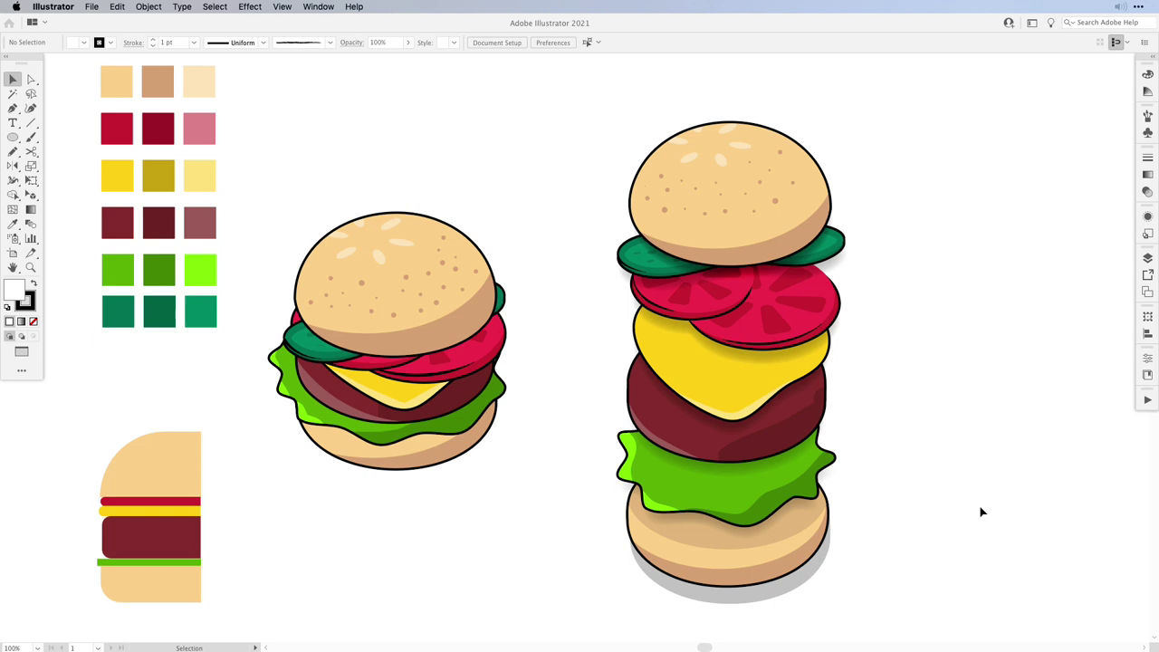